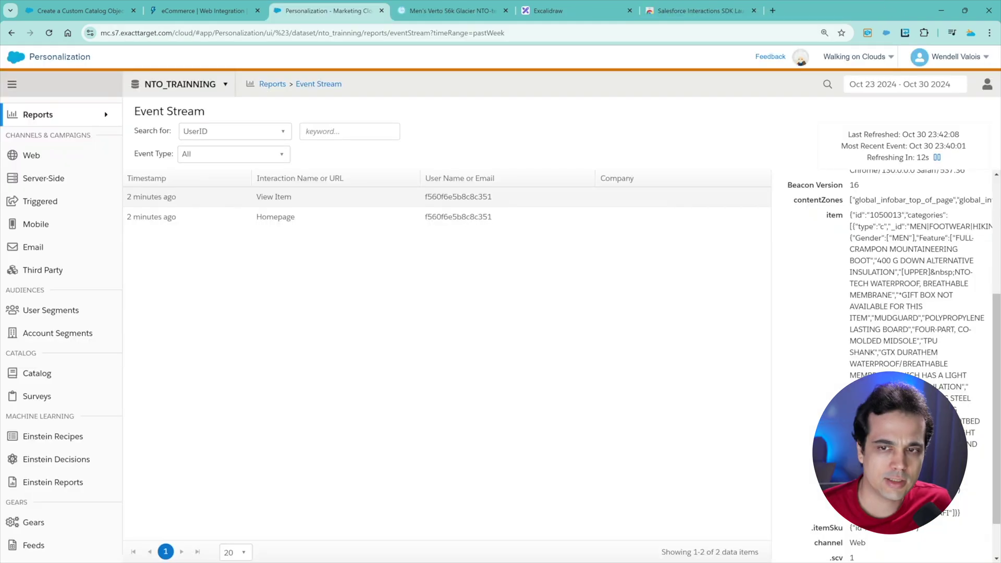
Examine the item data captured in the View Item event's details in the Event Stream
left_click_drag(851, 237, 970, 457)
left_click_drag(962, 500, 962, 518)
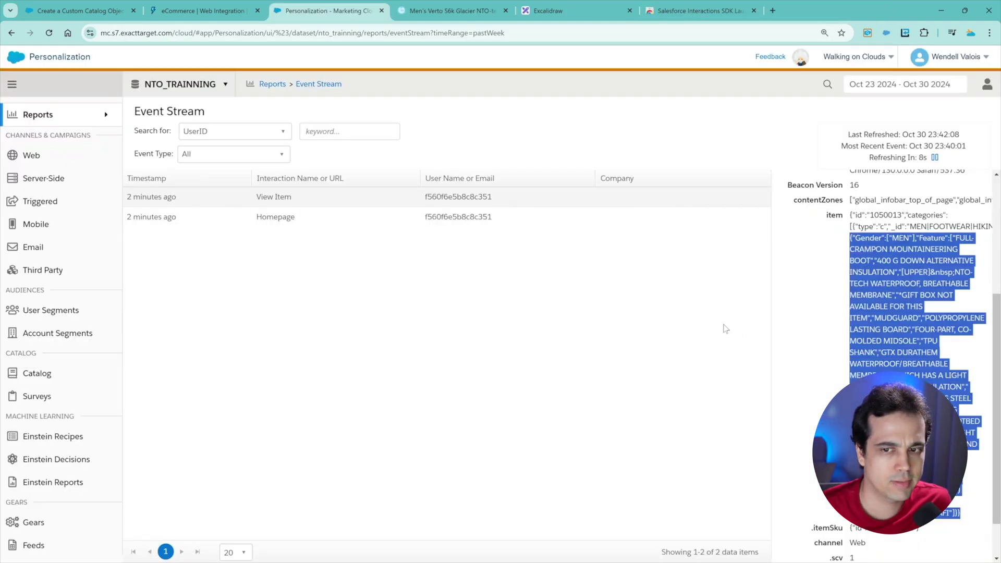
left_click(597, 312)
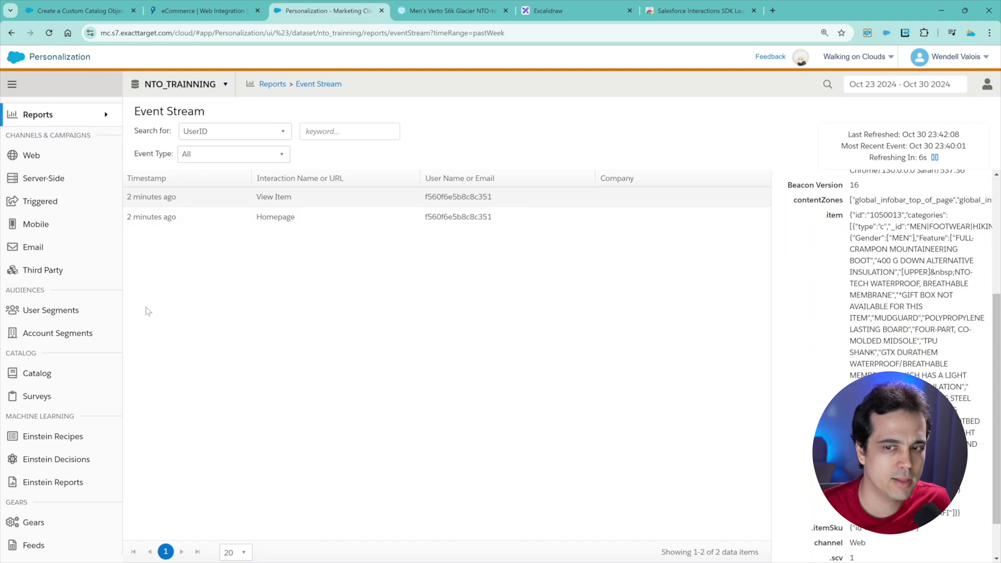
Open the Categories list of the catalog and check it for records
scroll(52, 271, "down", 3)
mouse_move(43, 250)
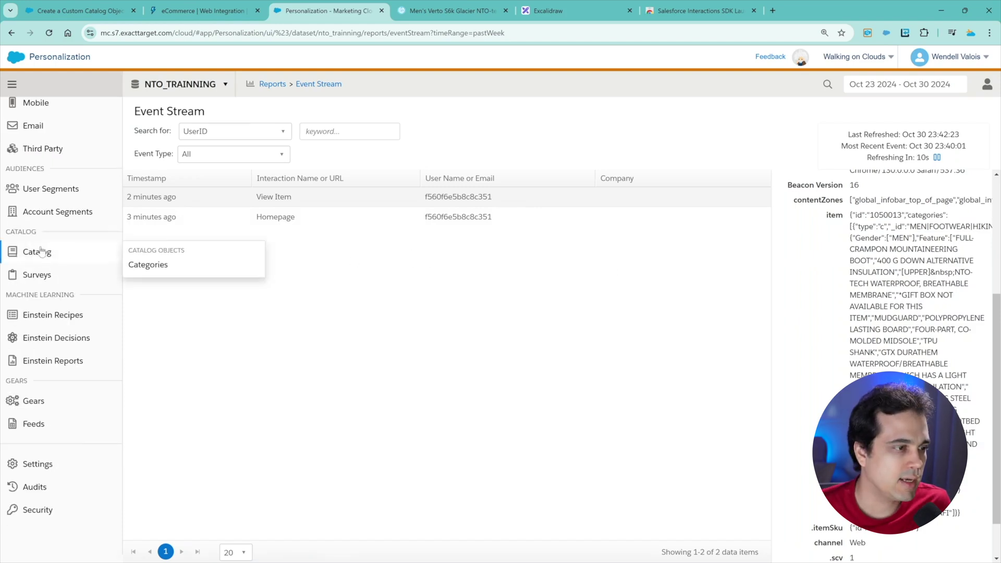
left_click(148, 265)
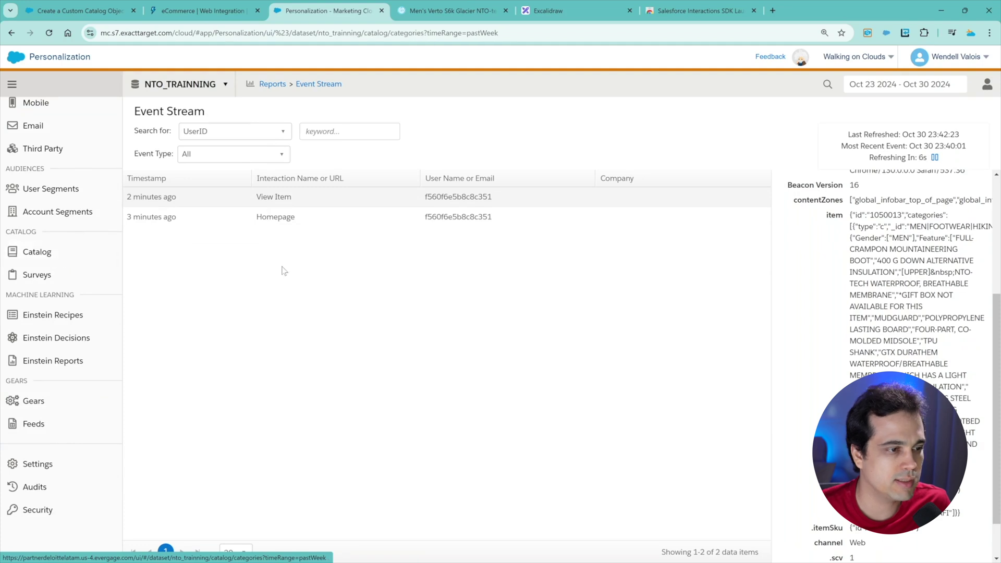
left_click_drag(205, 177, 149, 172)
left_click(212, 137)
left_click(179, 139)
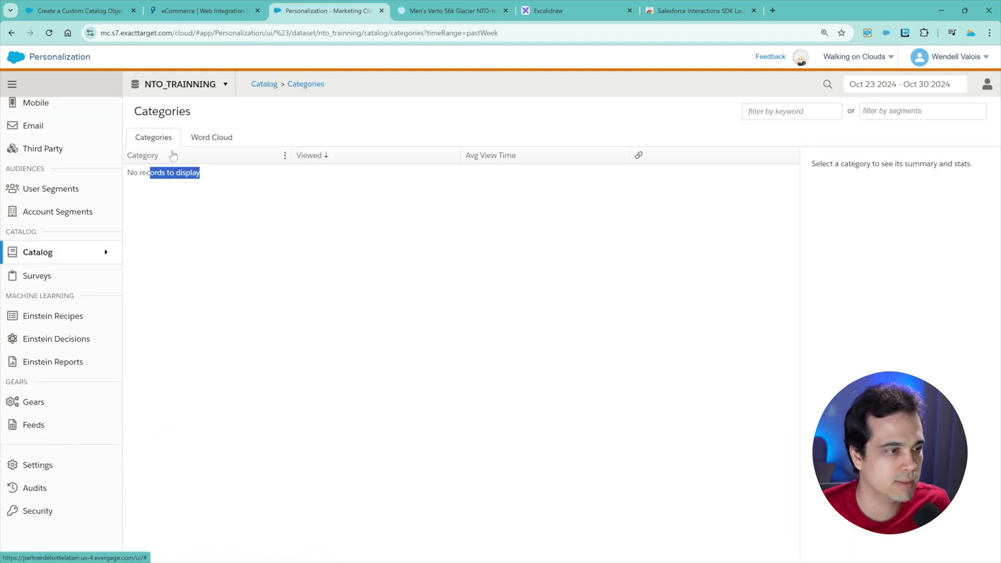
left_click(206, 186)
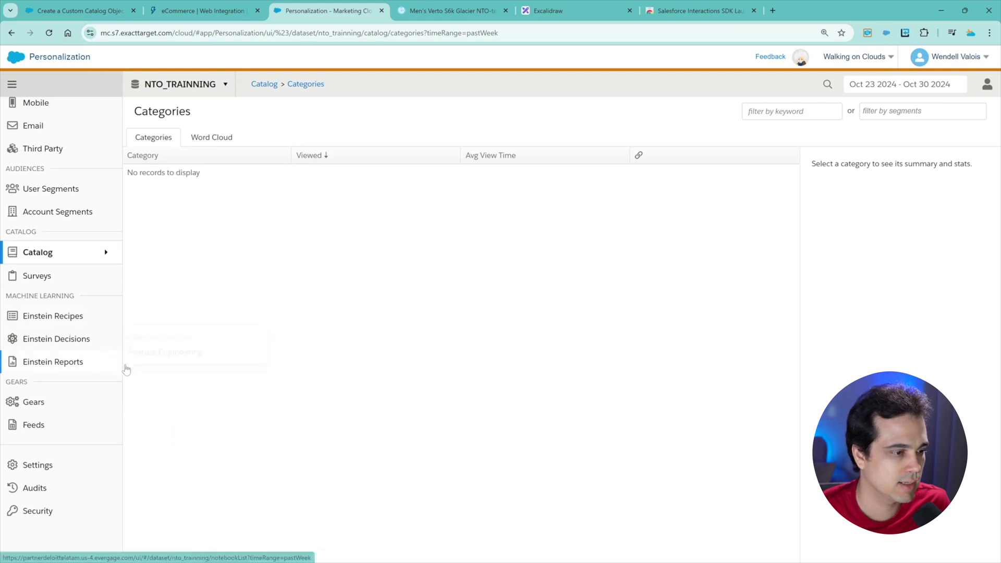
Enable the Product catalog object in the Catalog and Profile Objects settings and save it
mouse_move(61, 471)
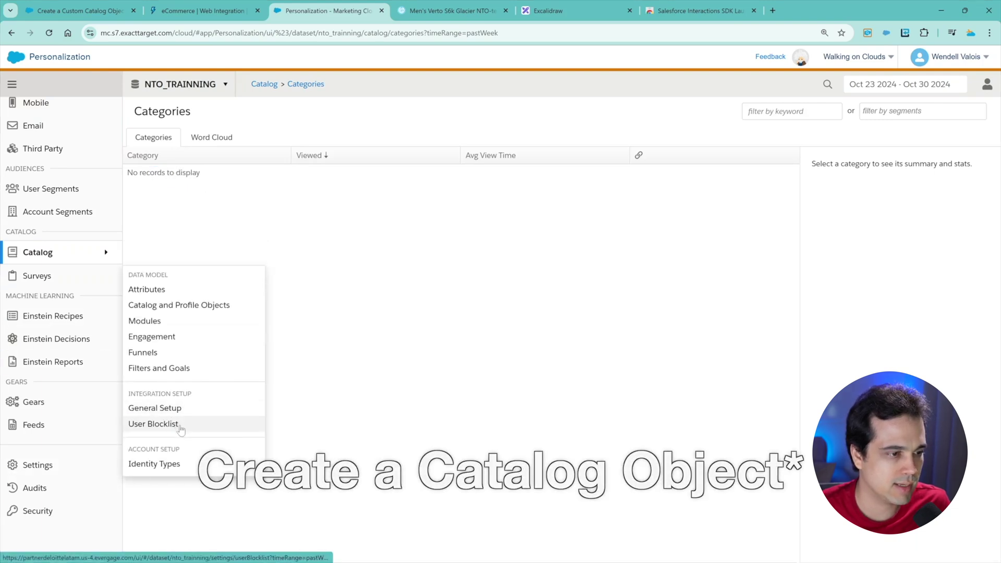
left_click(163, 308)
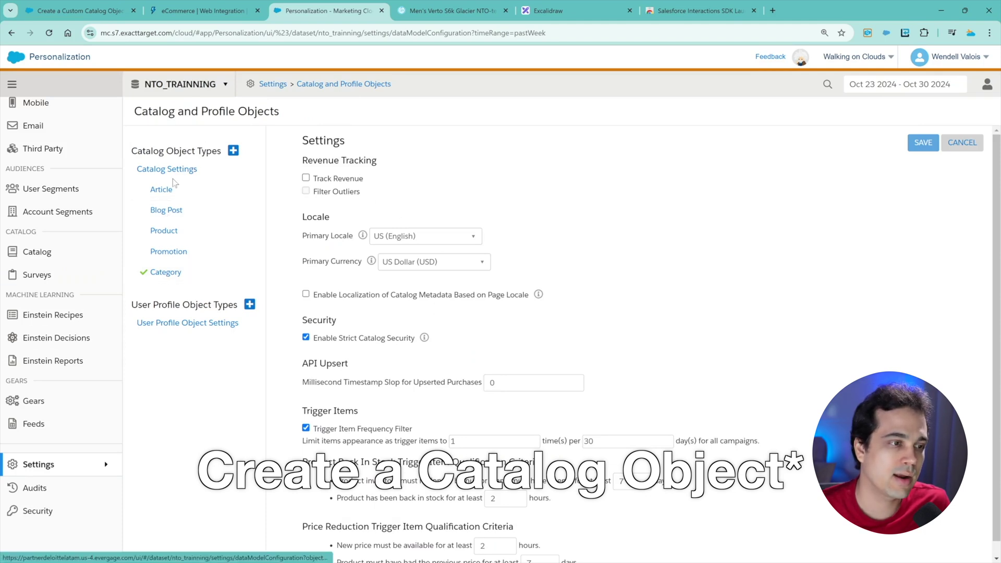
left_click(171, 236)
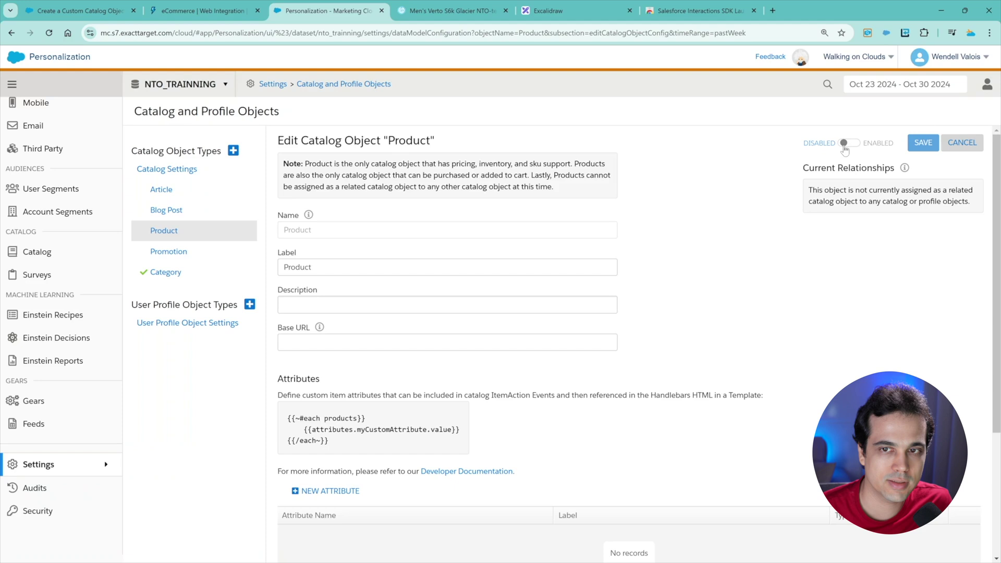
left_click(844, 146)
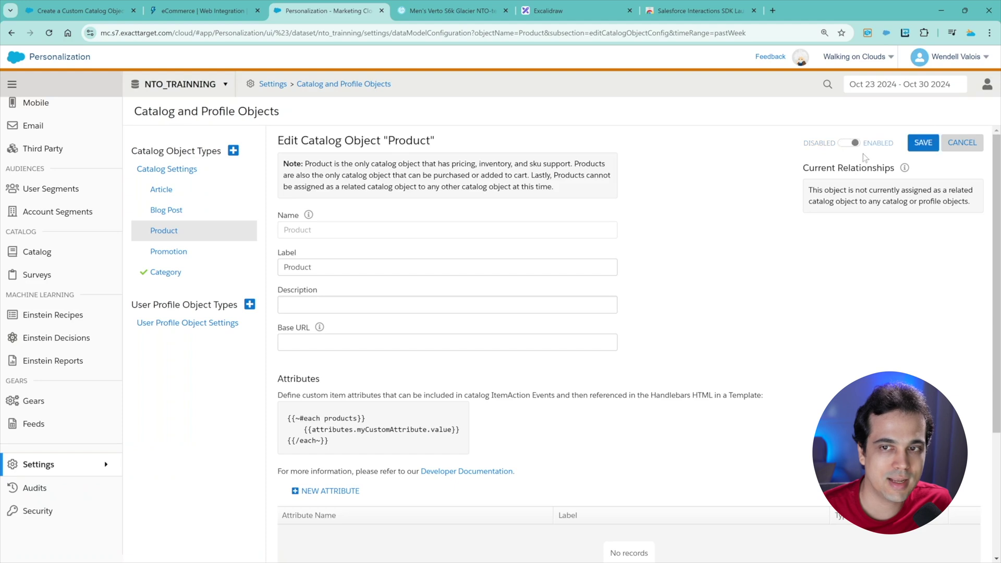
left_click(925, 146)
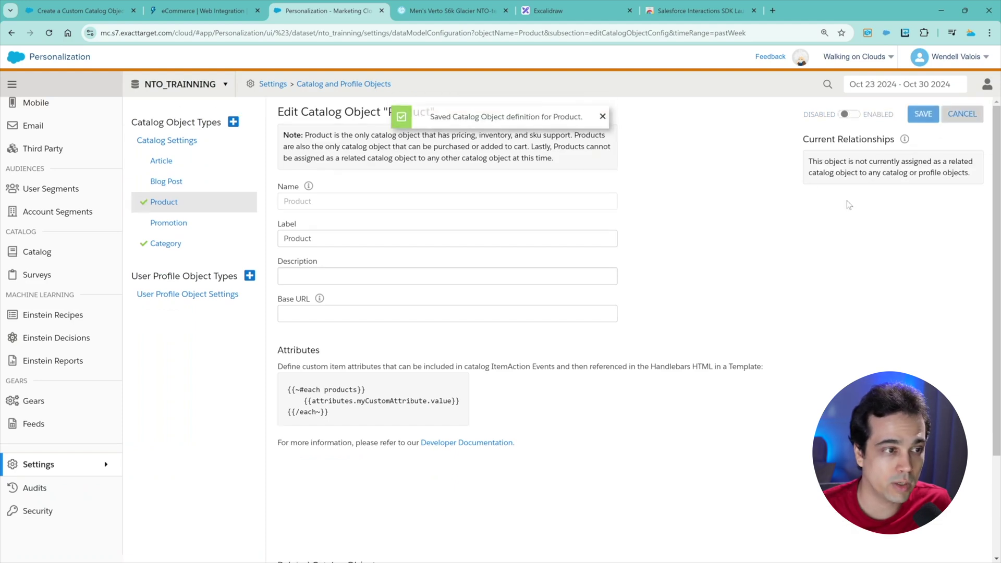
Open the Event Stream report for the dataset
scroll(89, 208, "up", 3)
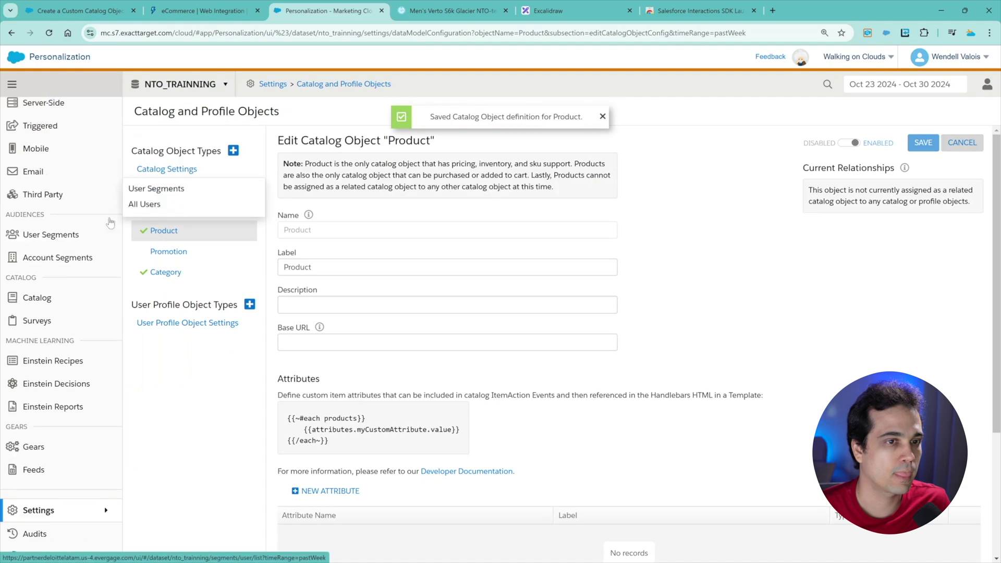
scroll(69, 120, "up", 1)
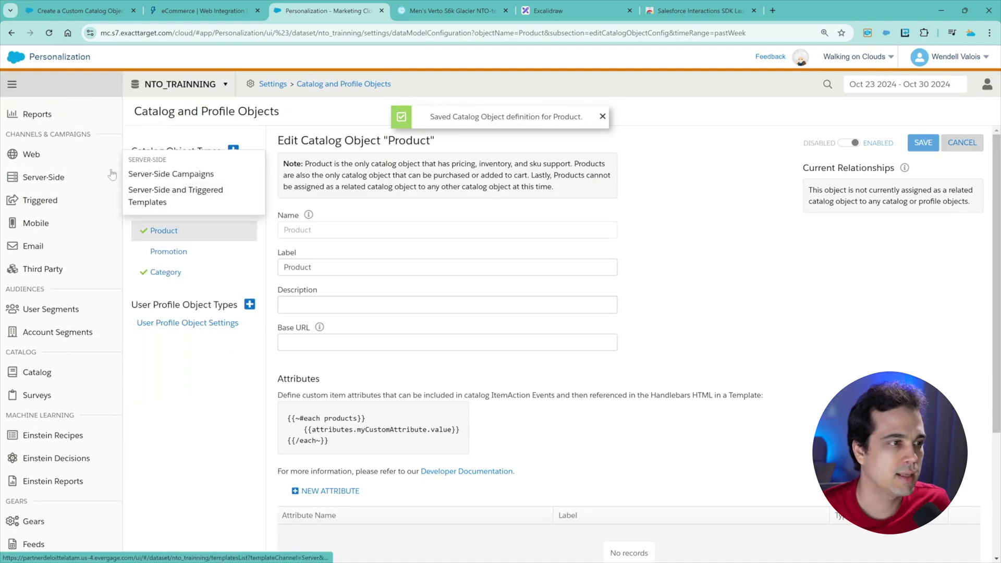
mouse_move(69, 120)
left_click(177, 170)
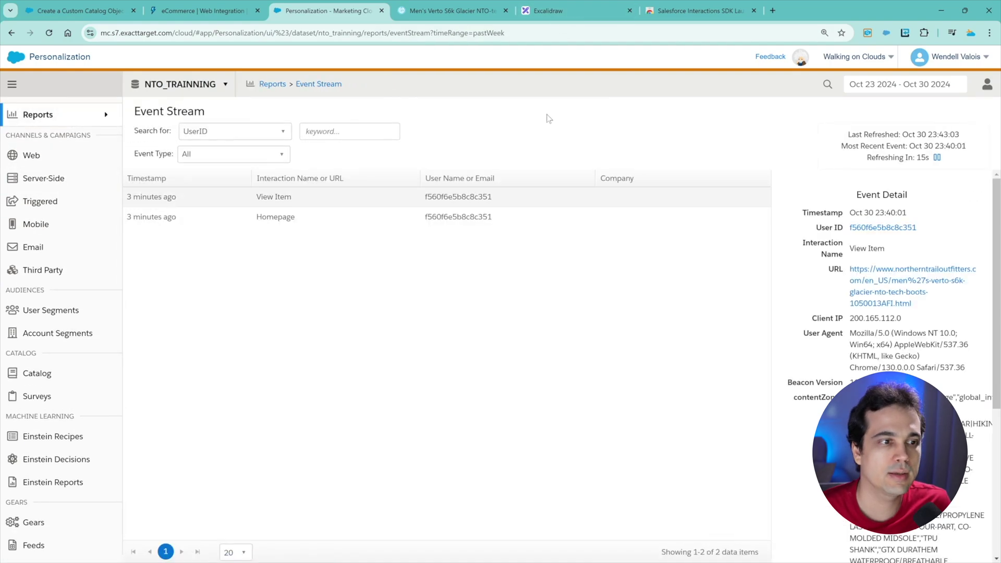
On the Northern Trail Outfitters site, view the Women's Rainier L5 Gtx Pro Full Zip Bib, followed by the Women's Rainier Integrum Insulated Knicker
left_click(452, 11)
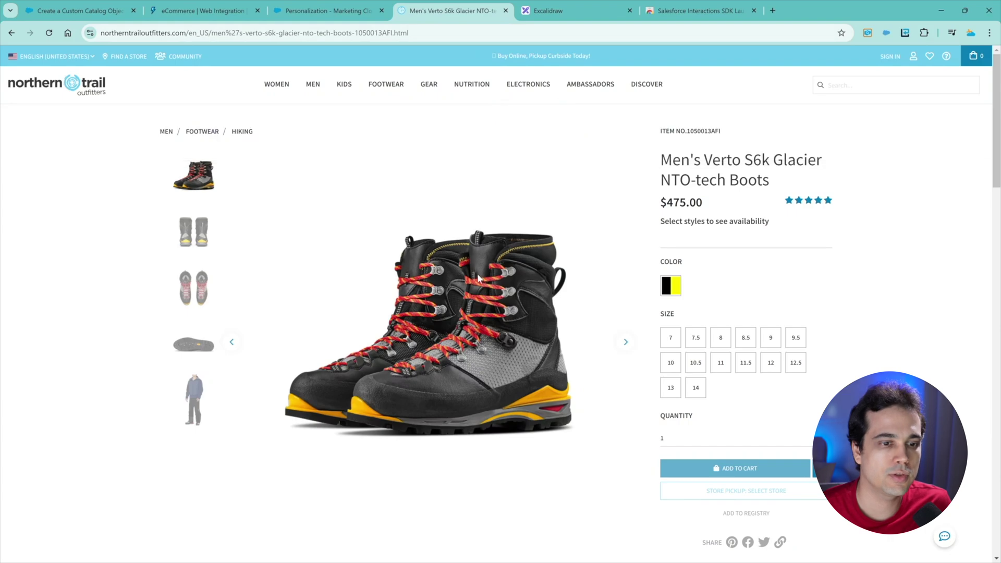
scroll(479, 278, "down", 15)
left_click(401, 139)
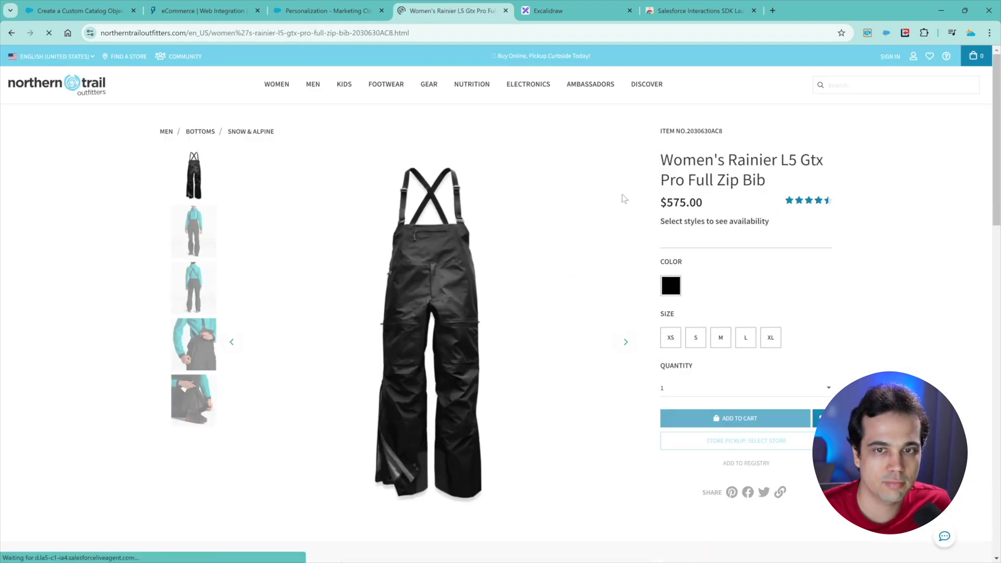
scroll(667, 210, "down", 8)
scroll(664, 206, "down", 10)
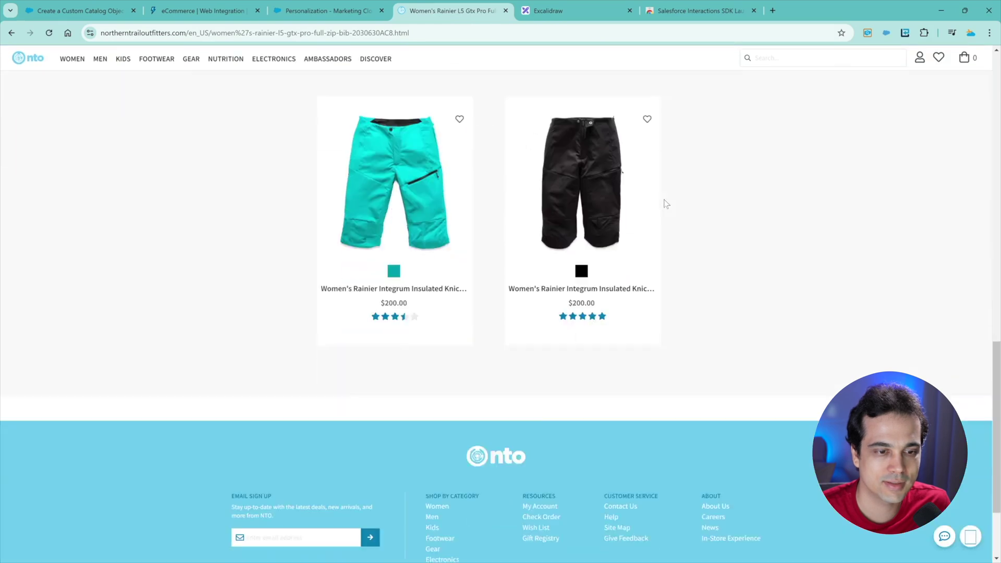
scroll(472, 268, "up", 3)
left_click(406, 267)
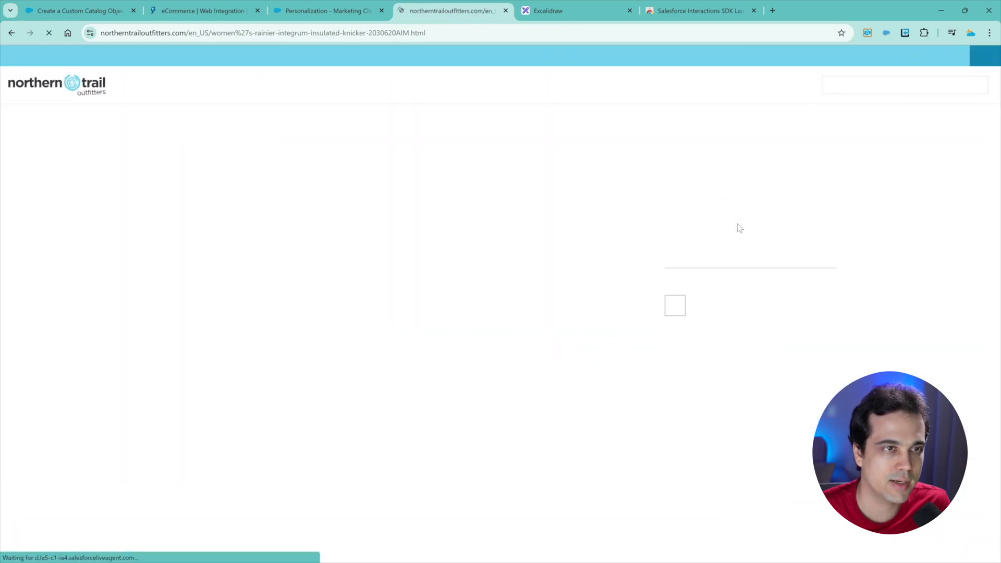
Return to the Personalization Event Stream and check for the new product page views
left_click(307, 15)
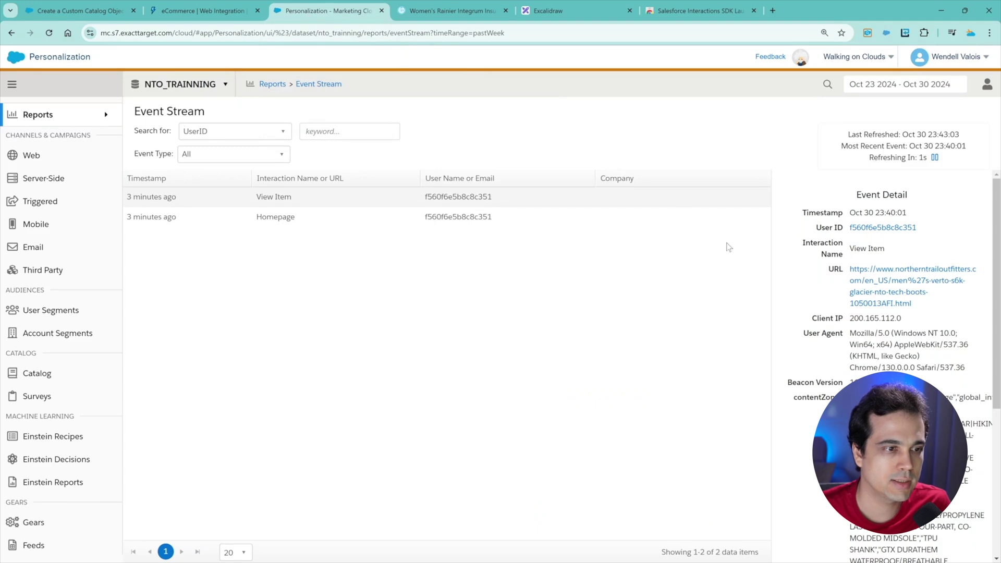
left_click(288, 223)
left_click(288, 209)
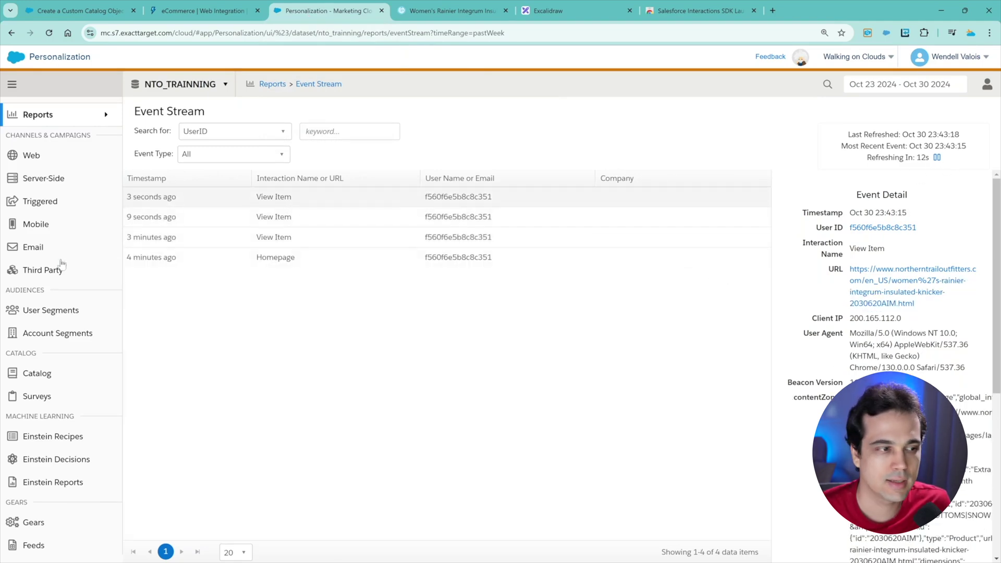
Switch to the Cumulus dataset and back to nto_trainning to refresh the available catalog objects
scroll(63, 313, "down", 3)
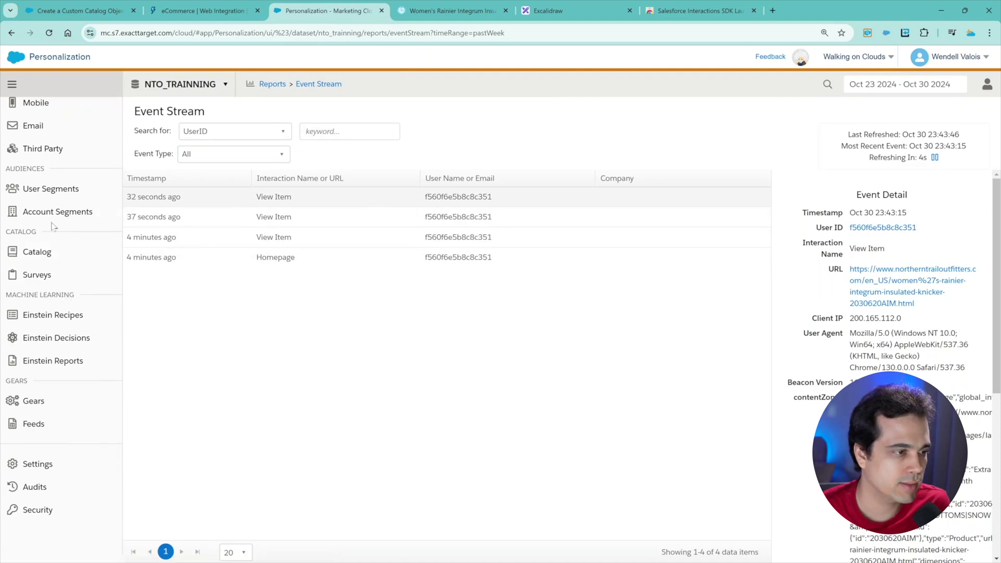
mouse_move(49, 252)
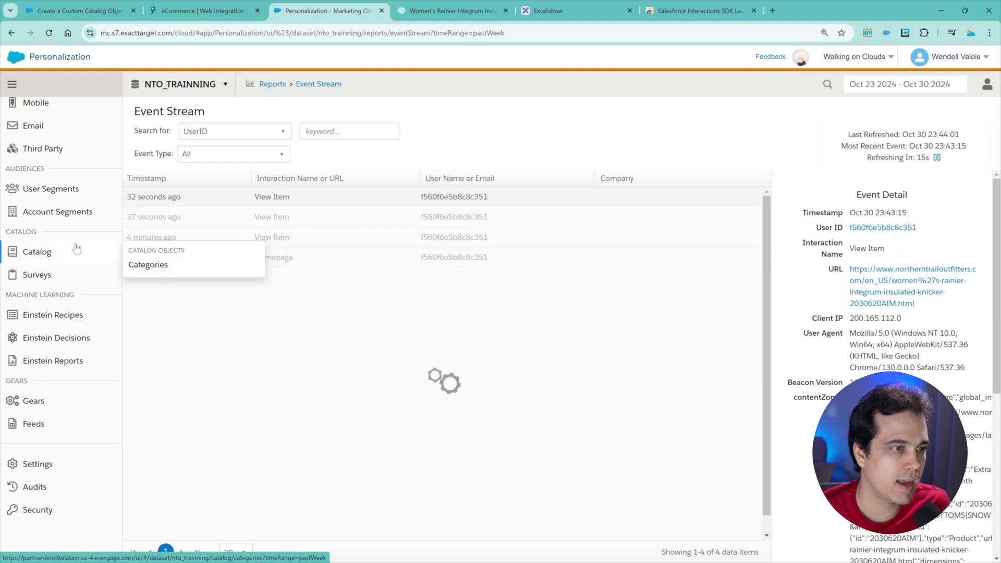
scroll(63, 225, "up", 3)
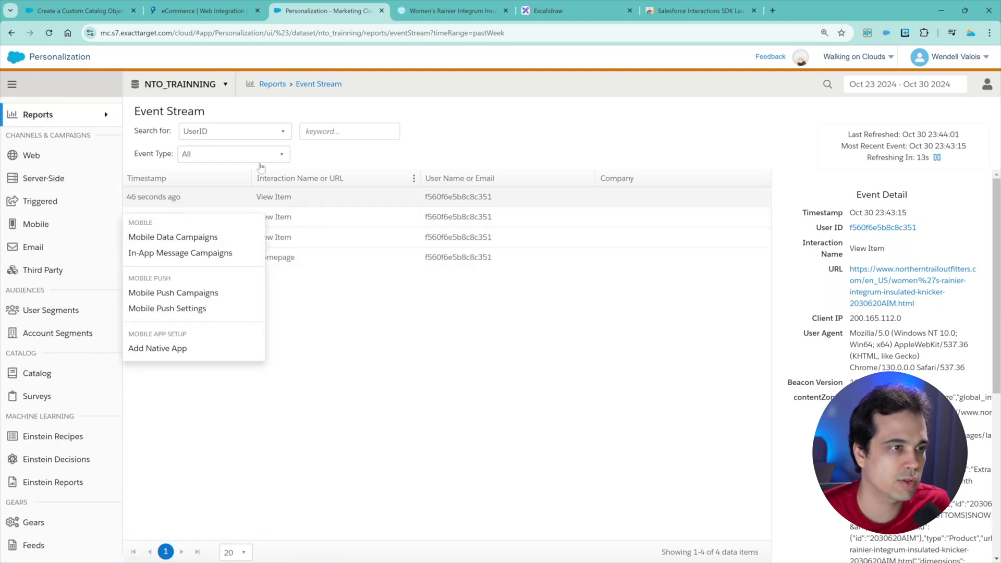
left_click(217, 89)
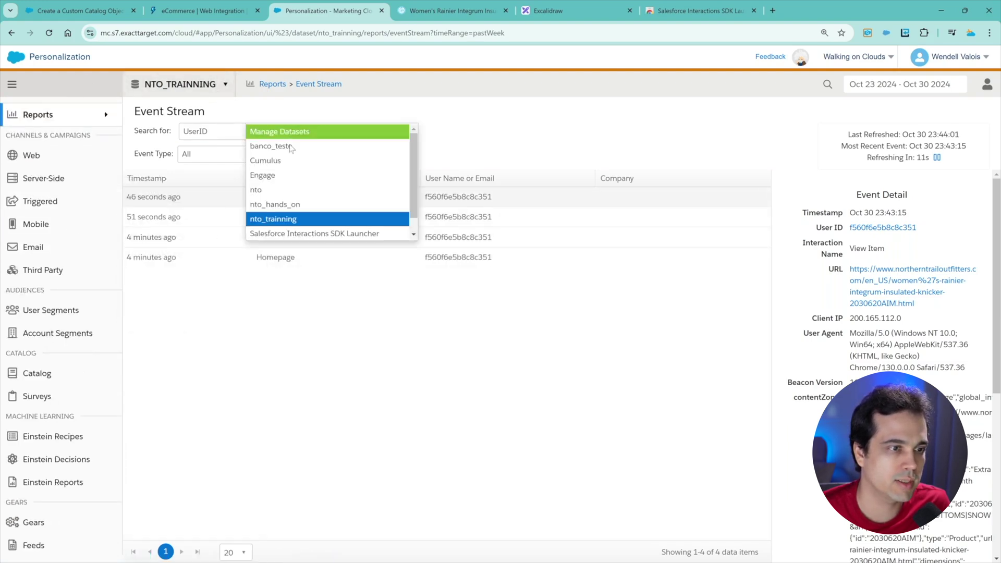
left_click(313, 161)
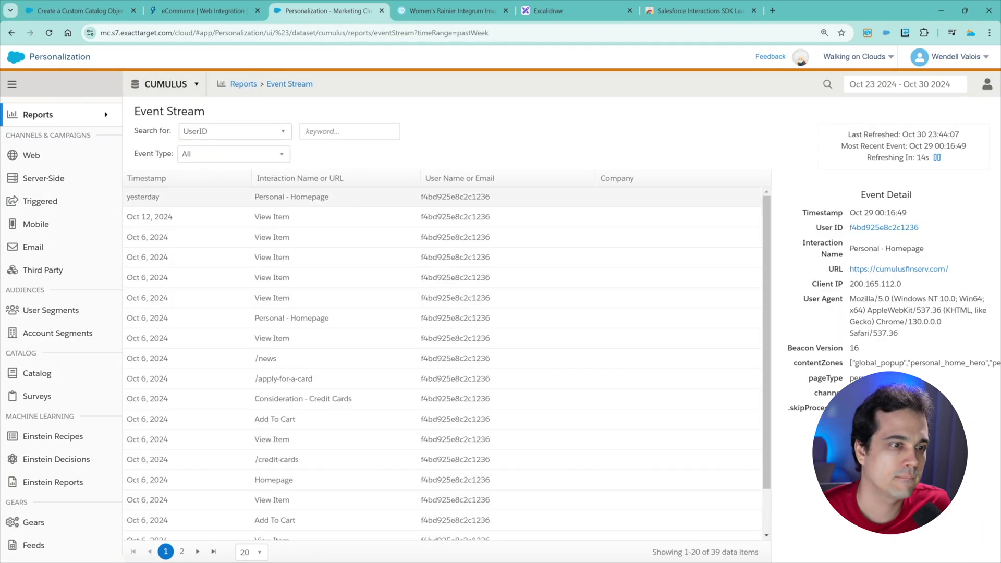
left_click(170, 85)
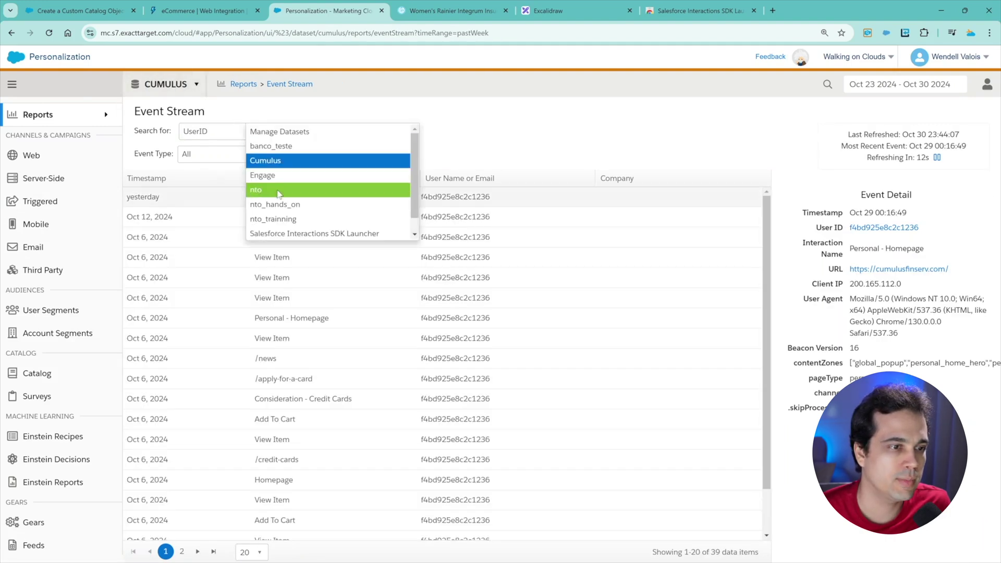
left_click(302, 222)
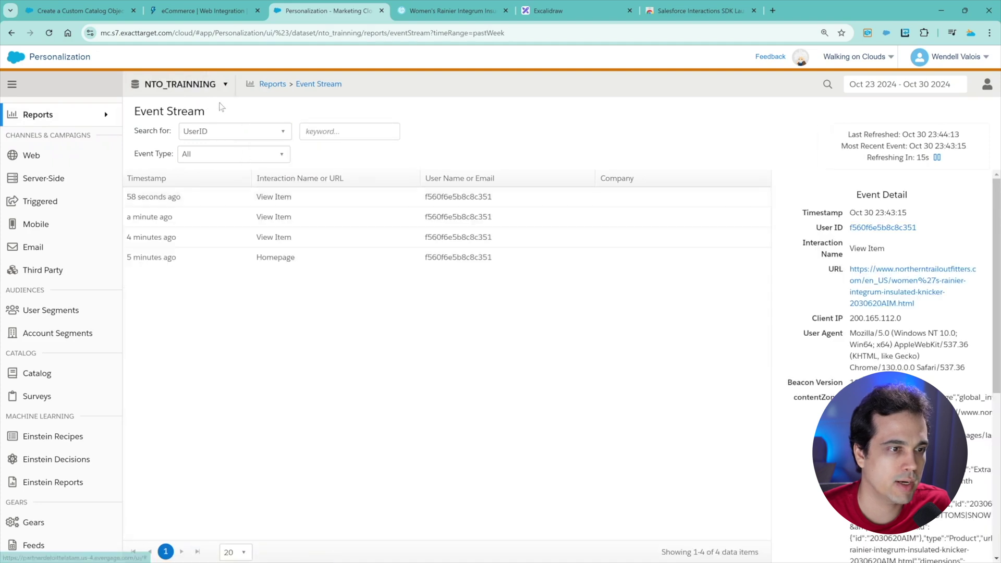
Open the catalog's Products page and check both its product list and its stats
mouse_move(58, 380)
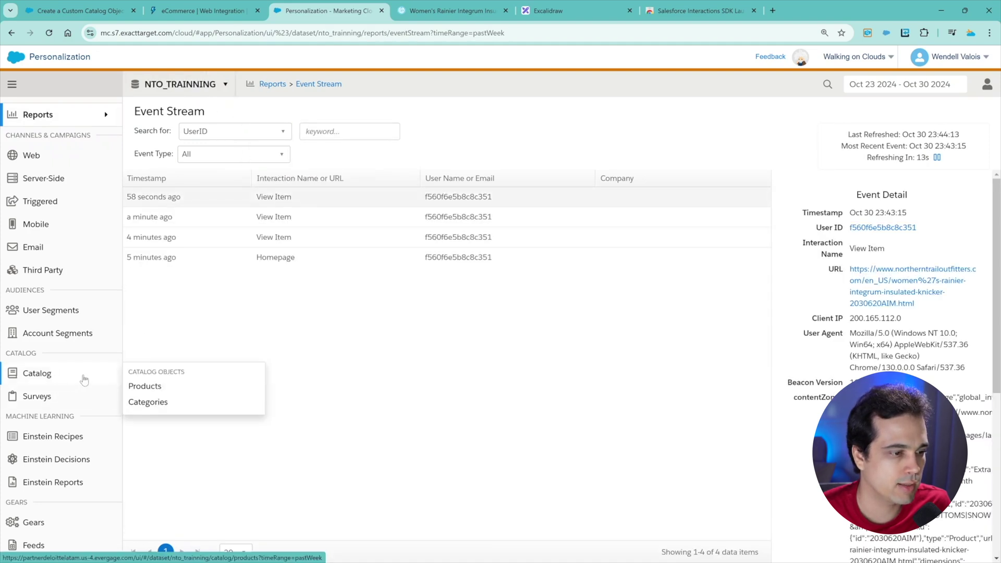
left_click(157, 392)
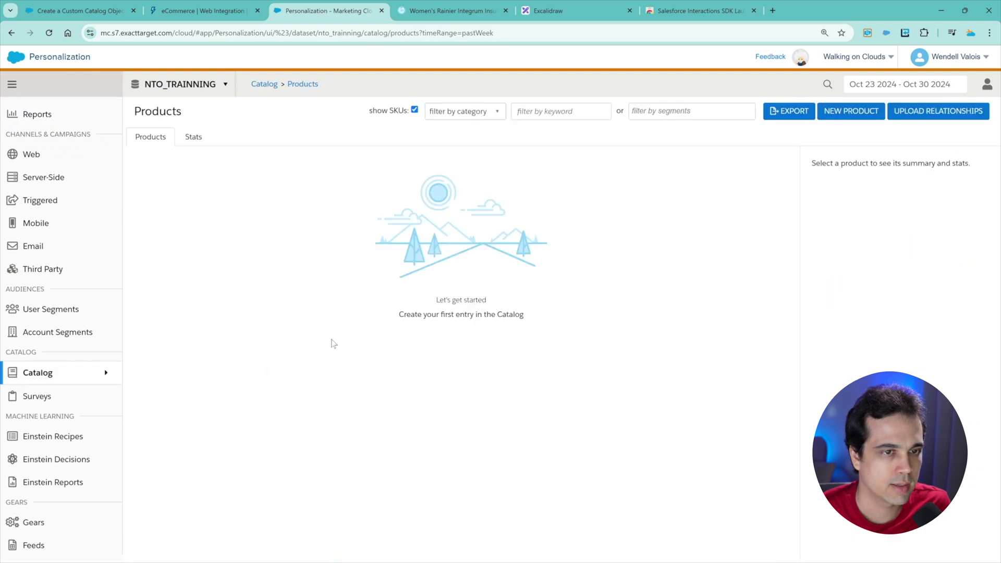
left_click(193, 138)
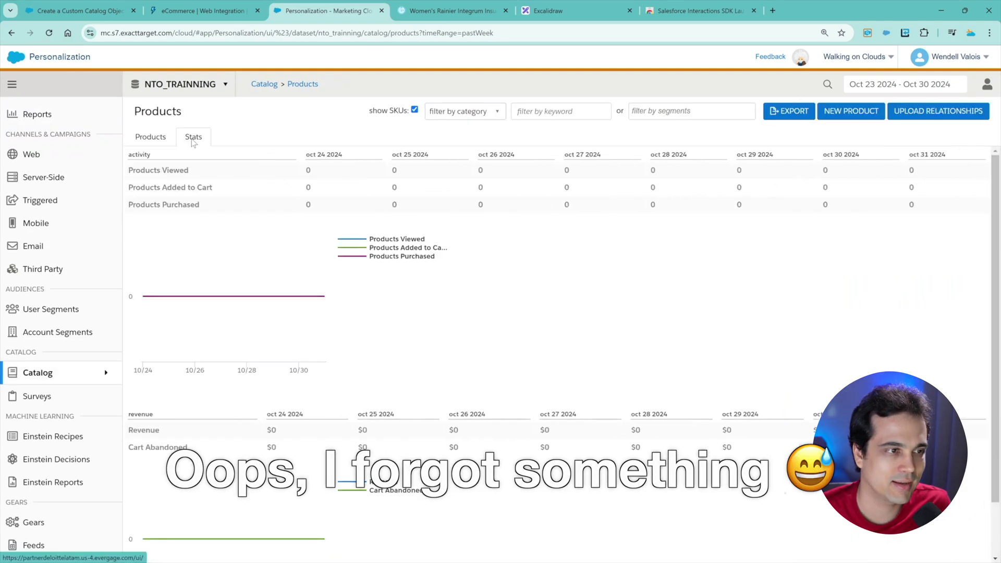
left_click(150, 137)
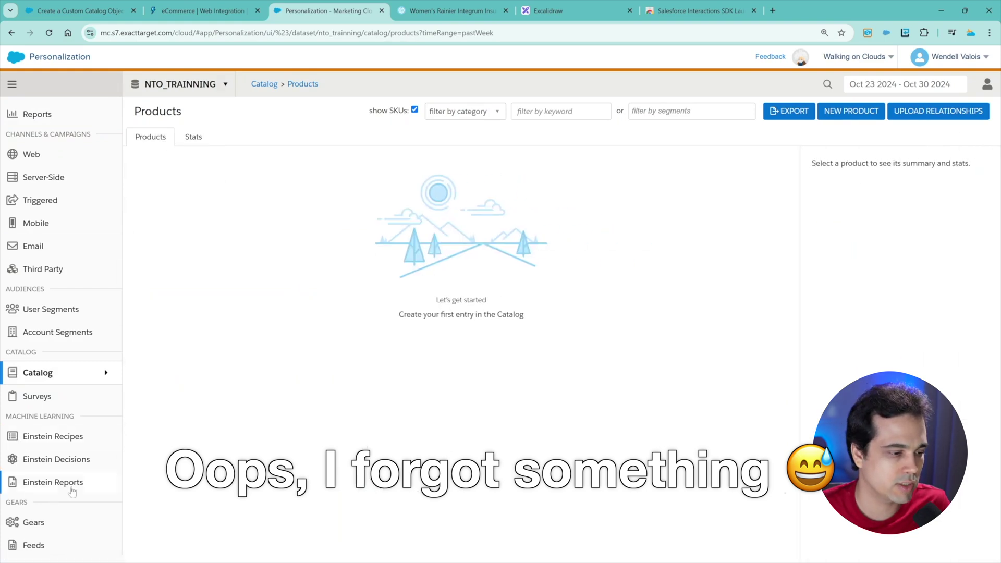
Disable strict catalog security in the dataset's Catalog and Profile Objects settings and save the change
scroll(84, 380, "down", 3)
mouse_move(50, 468)
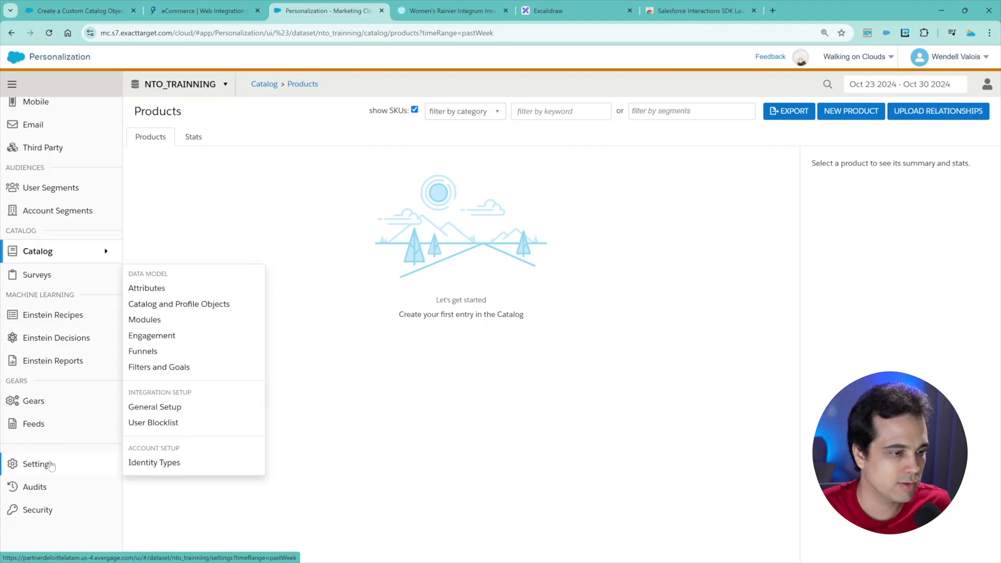
left_click(206, 303)
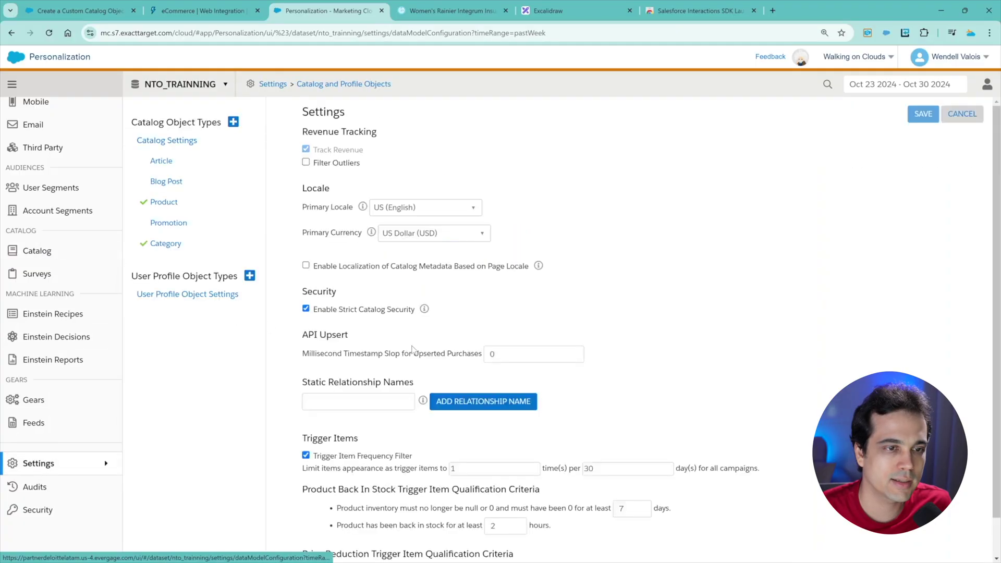
scroll(414, 349, "down", 1)
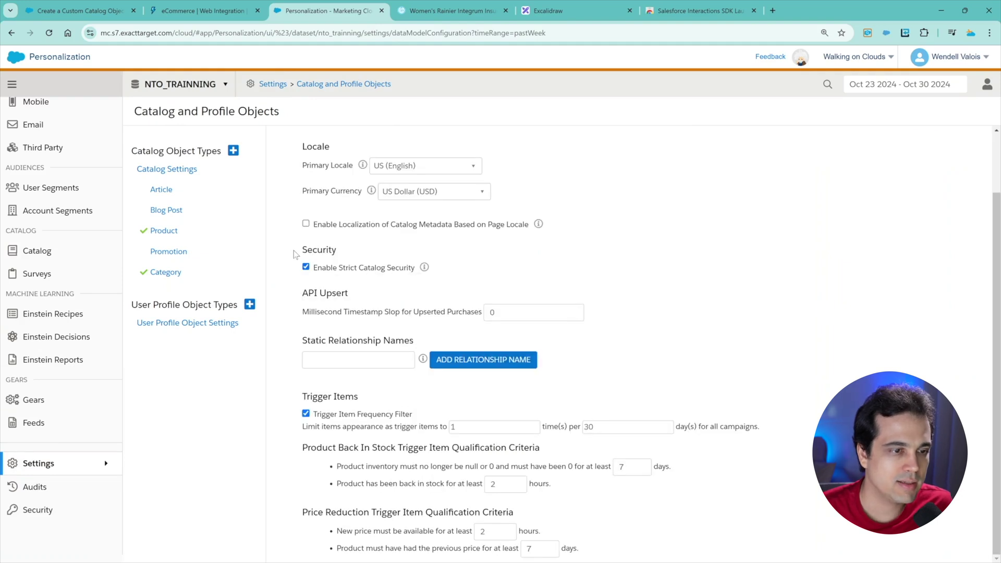
left_click_drag(302, 253, 337, 250)
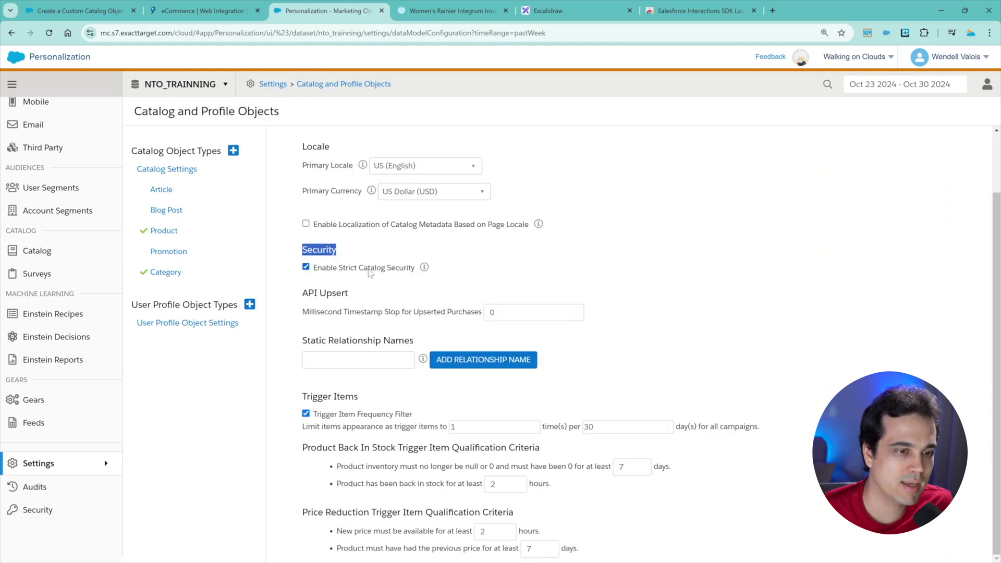
mouse_move(425, 270)
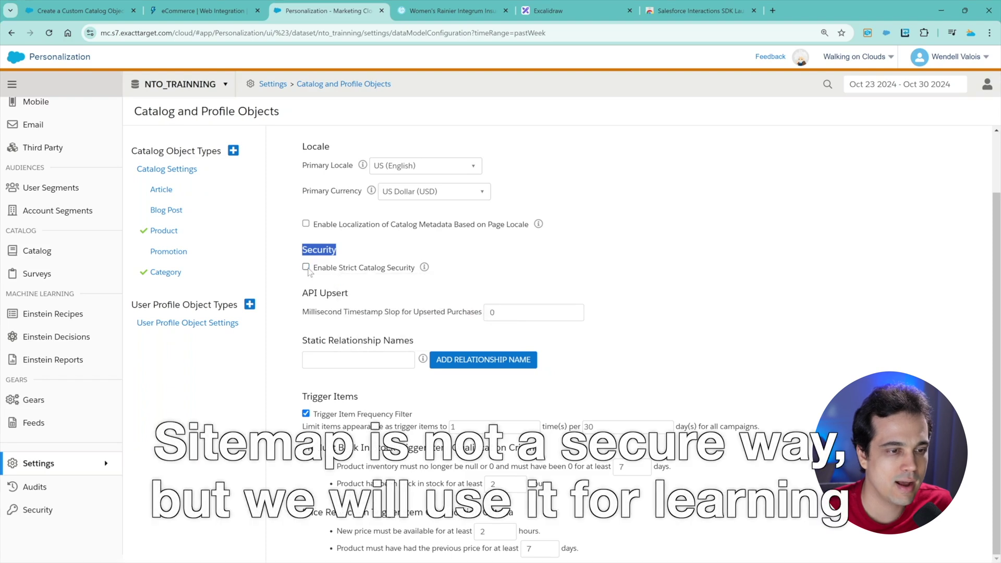
scroll(455, 223, "up", 2)
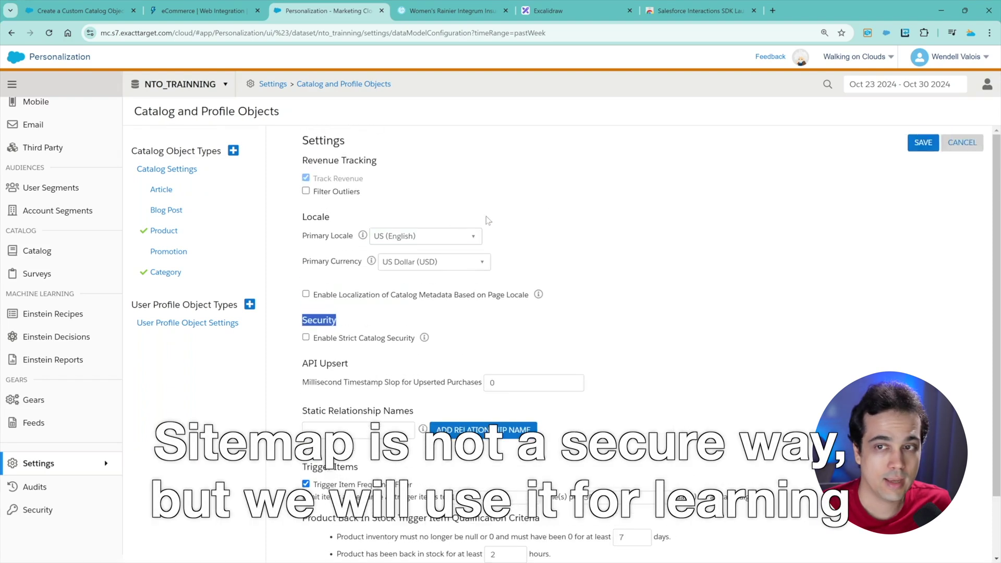
left_click(921, 147)
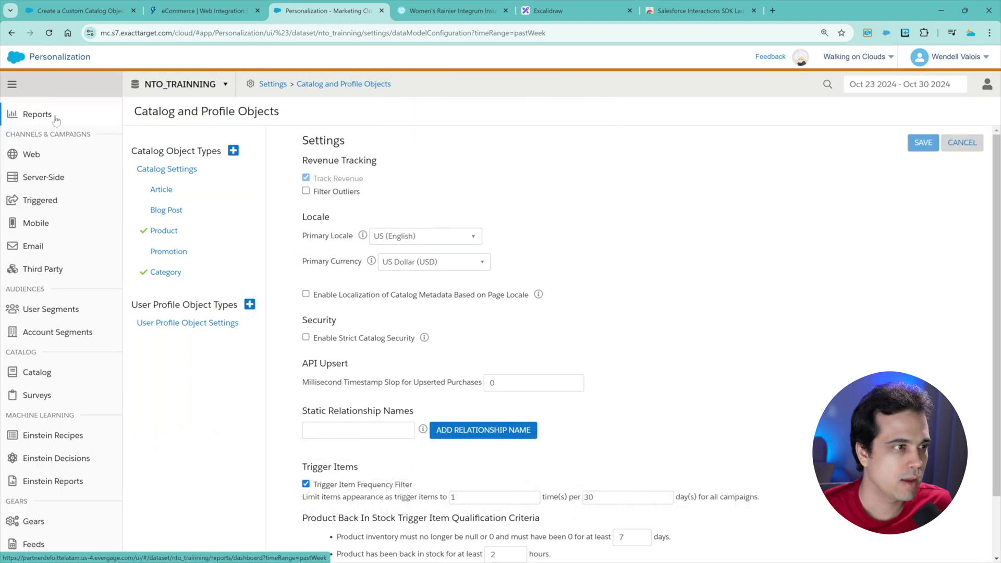
On the Northern Trail Outfitters site, view the Bones Beanie, Women's Horizon Ball Cap and Women's New Year New You Hoodie
left_click(440, 15)
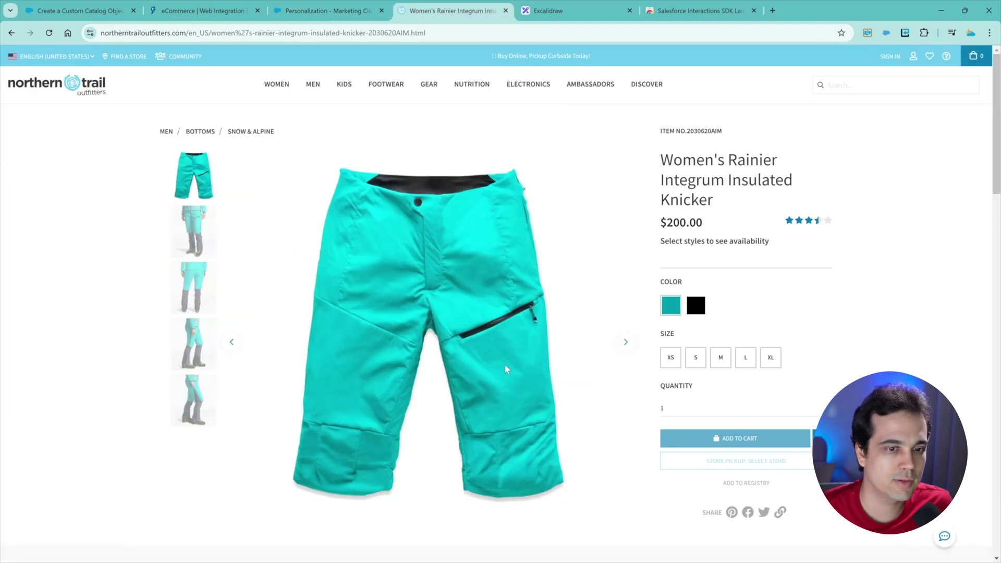
scroll(500, 313, "down", 10)
scroll(496, 269, "up", 1)
left_click(496, 270)
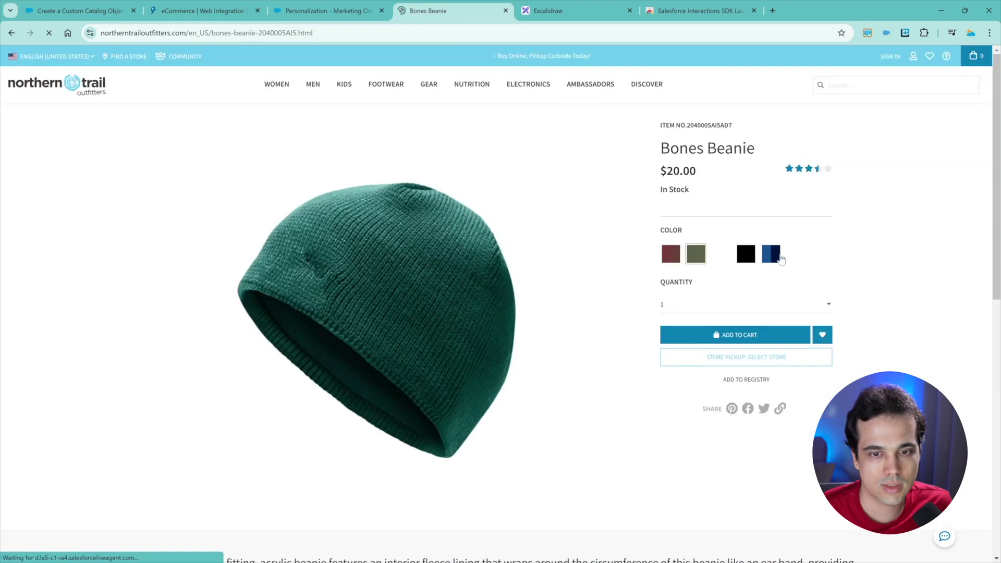
scroll(673, 290, "down", 10)
left_click(388, 236)
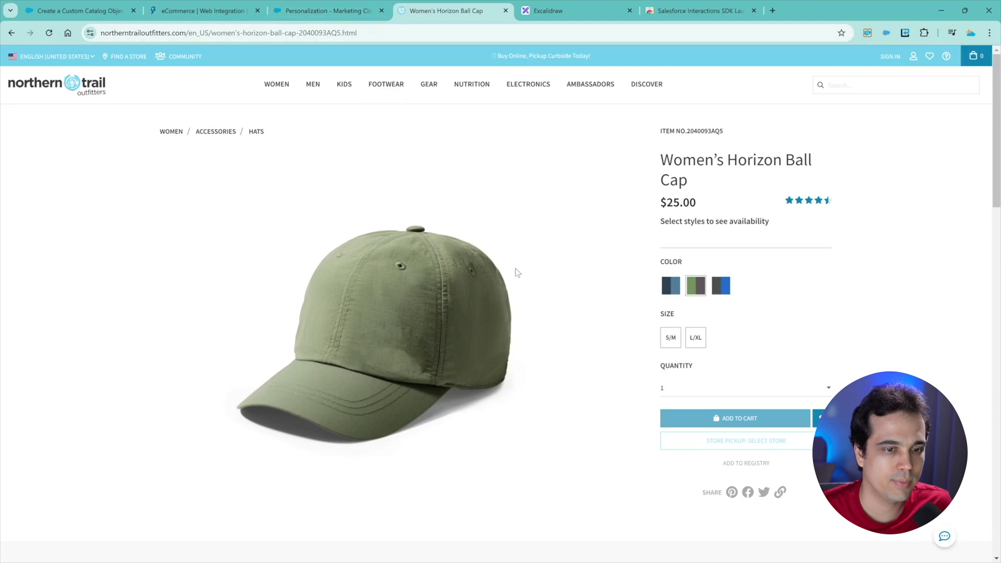
scroll(516, 263, "down", 15)
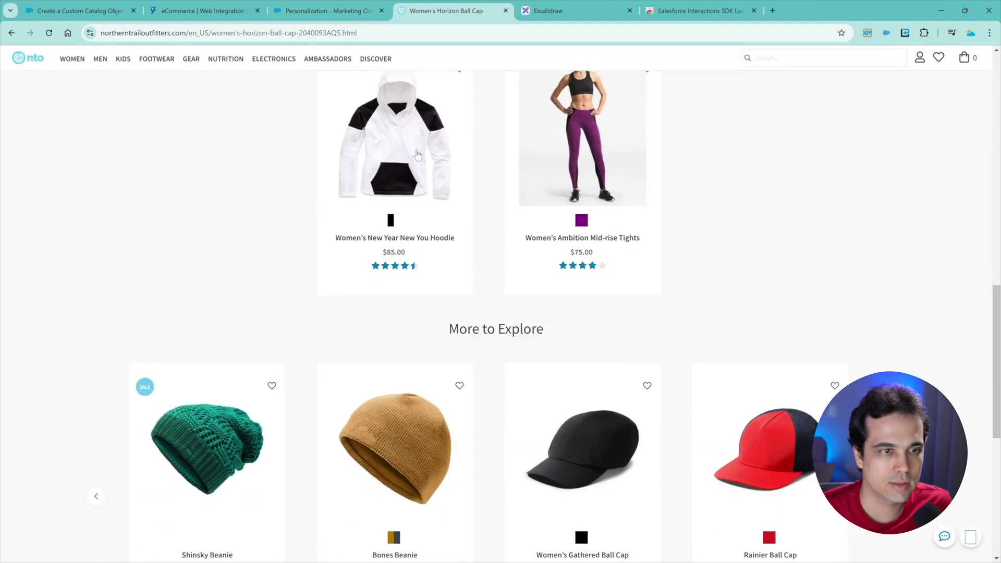
left_click(438, 163)
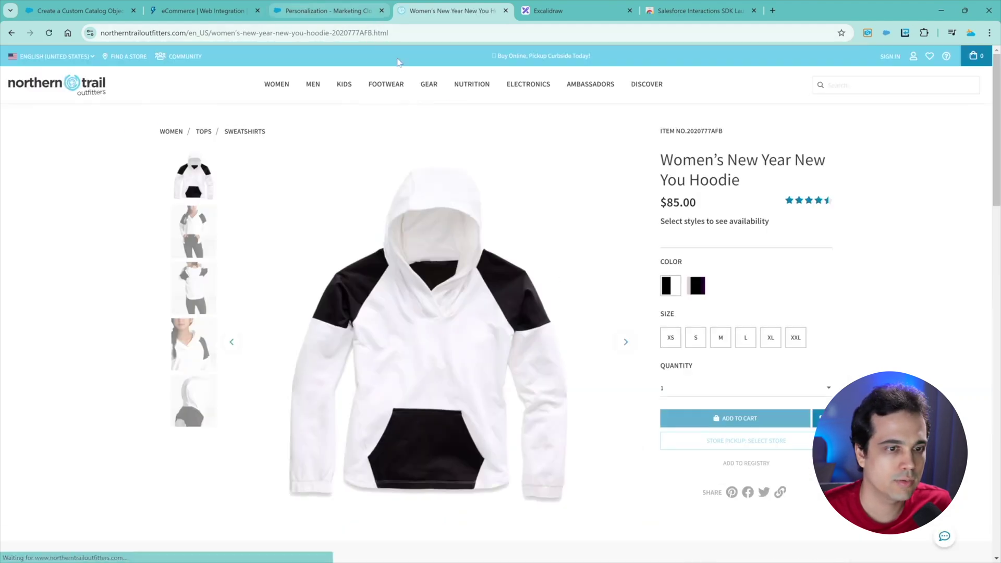
Return to Personalization and check the Event Stream for the new product views and the catalog's Products page for entries
left_click(319, 7)
mouse_move(52, 116)
left_click(194, 174)
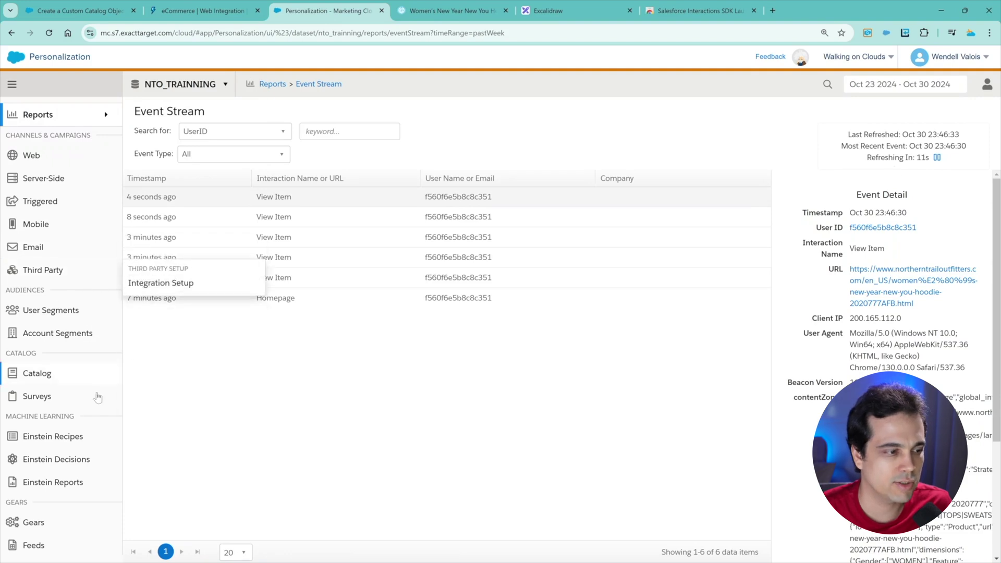
mouse_move(63, 375)
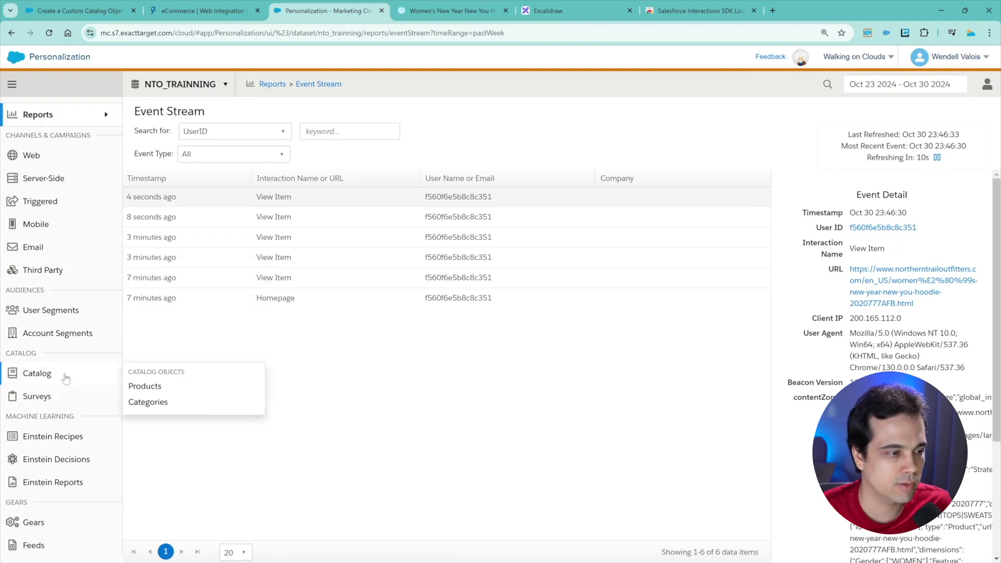
left_click(156, 390)
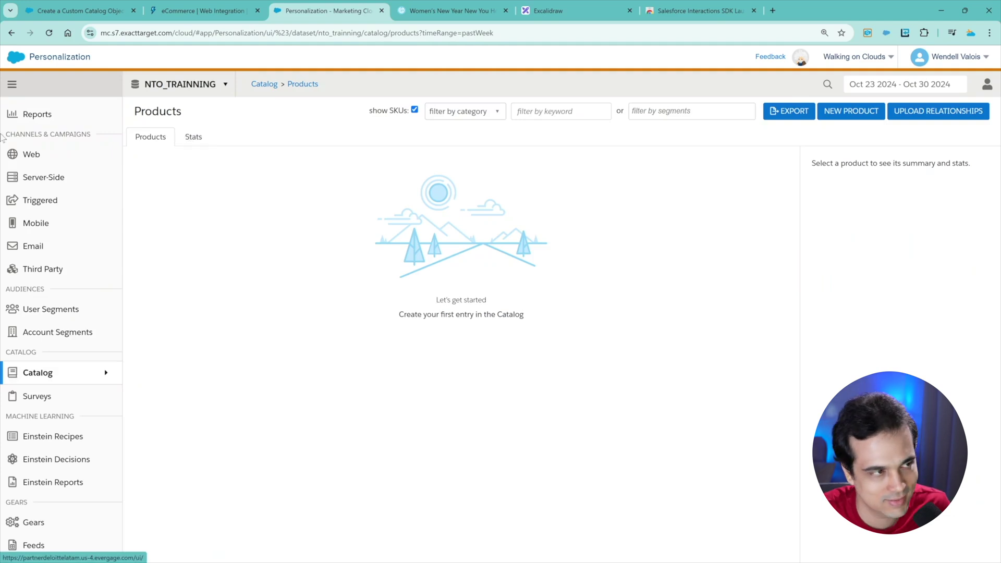
mouse_move(47, 118)
left_click(187, 170)
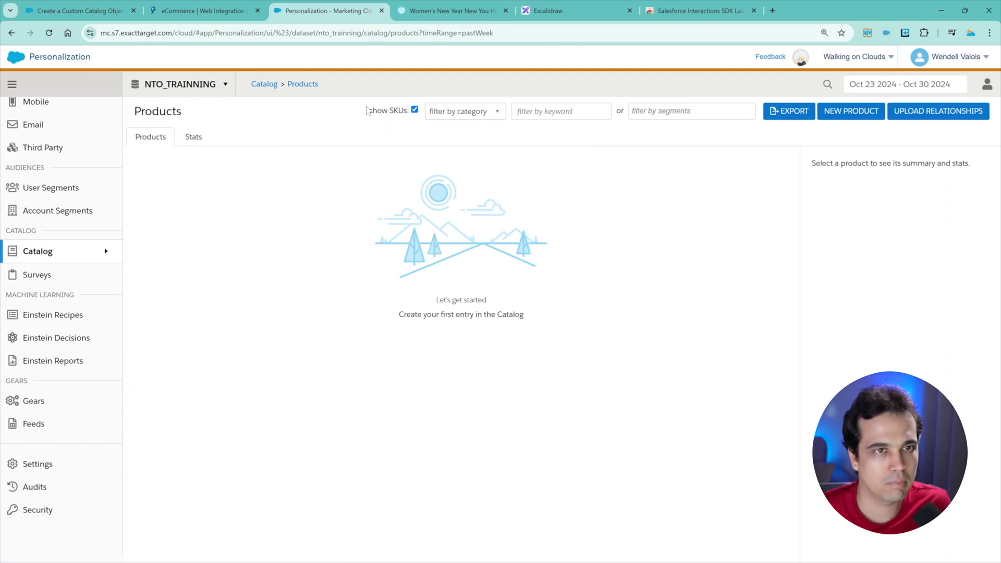
On the Northern Trail Outfitters site, view the green Women's Campfire Pullover Hoodie, followed by the Women's Ballard Lace Boots
left_click(436, 12)
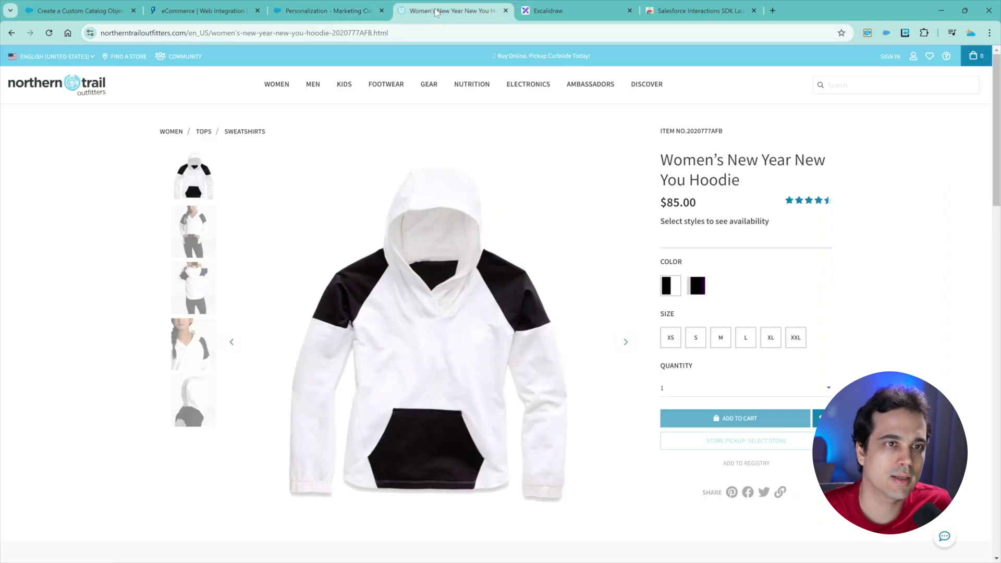
scroll(636, 274, "down", 15)
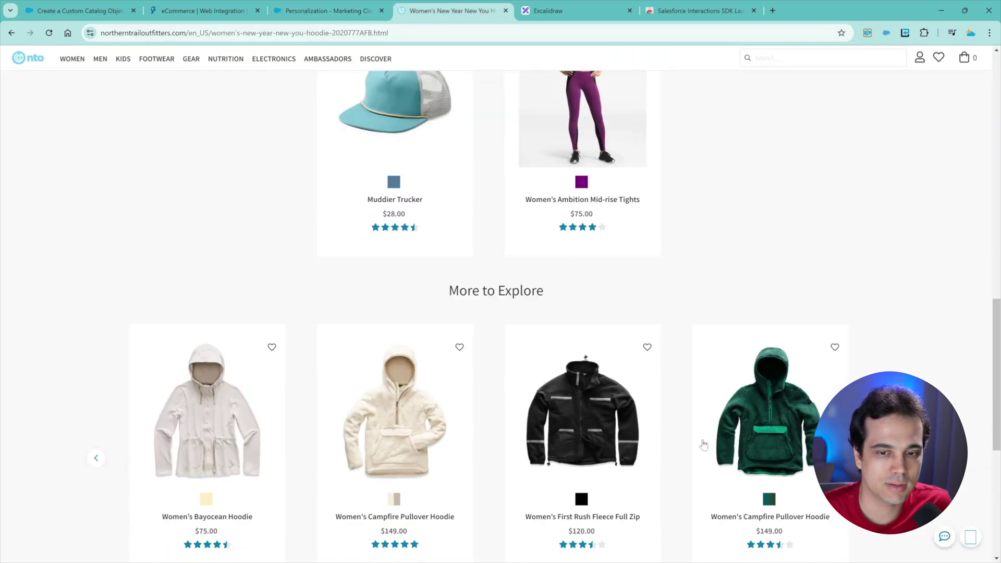
left_click(784, 336)
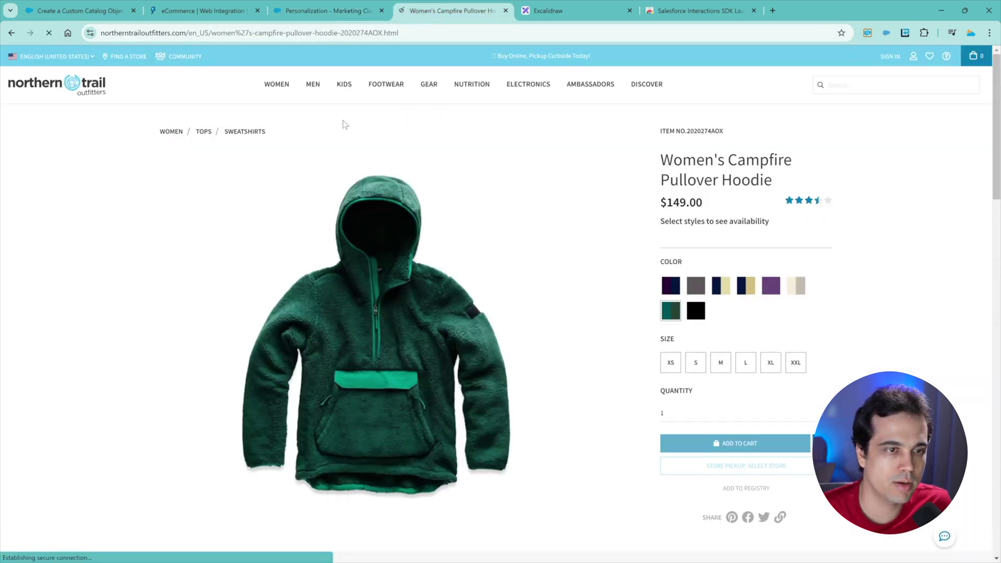
scroll(633, 258, "down", 15)
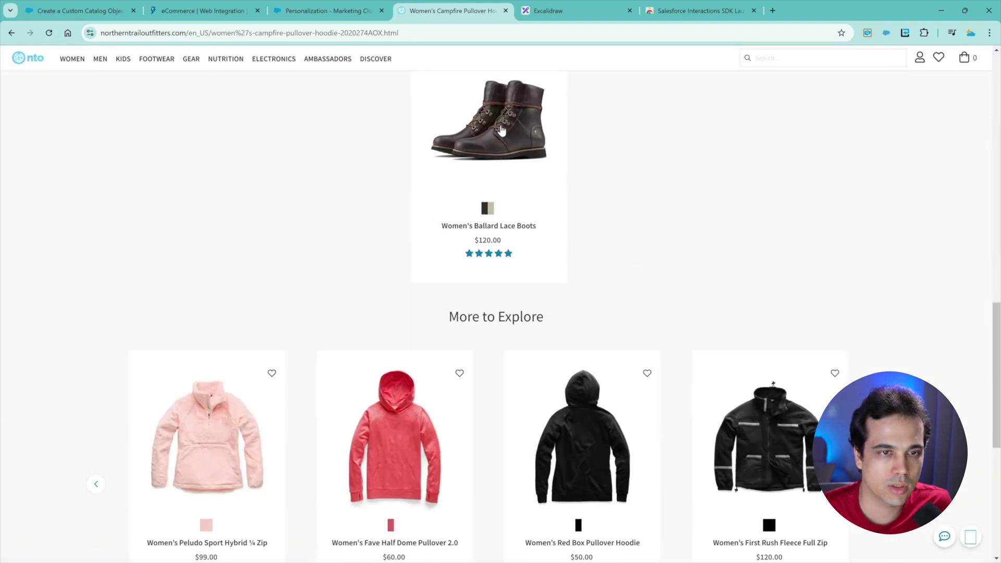
left_click(501, 130)
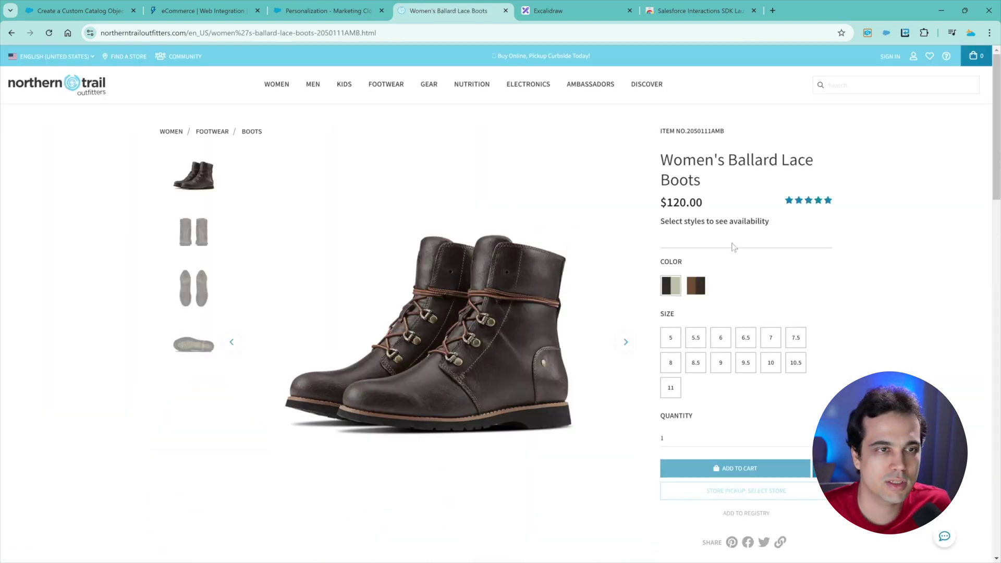
scroll(659, 226, "down", 10)
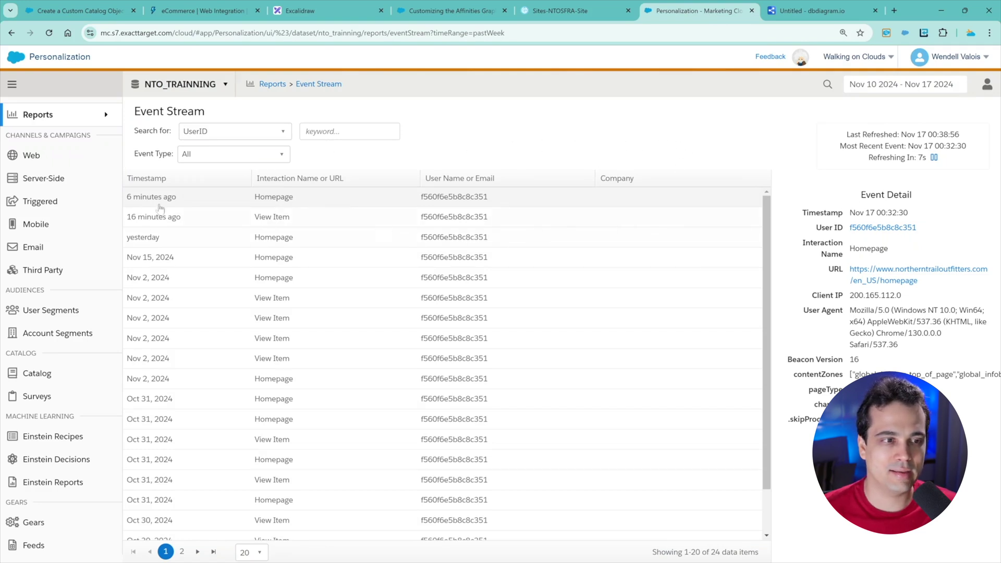
Open the user profile behind the latest Homepage event and review its details, visit history and category affinities
left_click(877, 230)
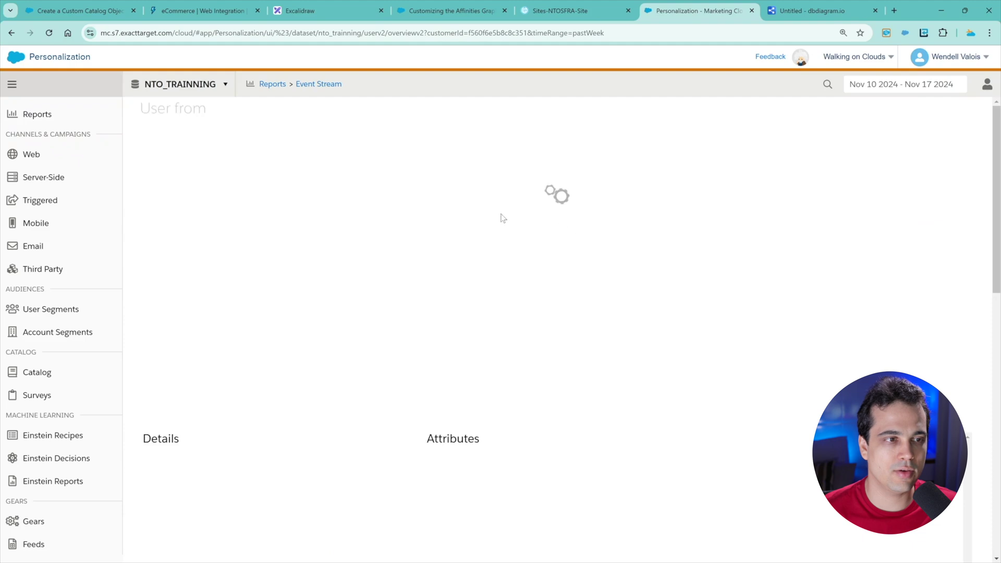
scroll(872, 282, "down", 2)
scroll(872, 281, "down", 6)
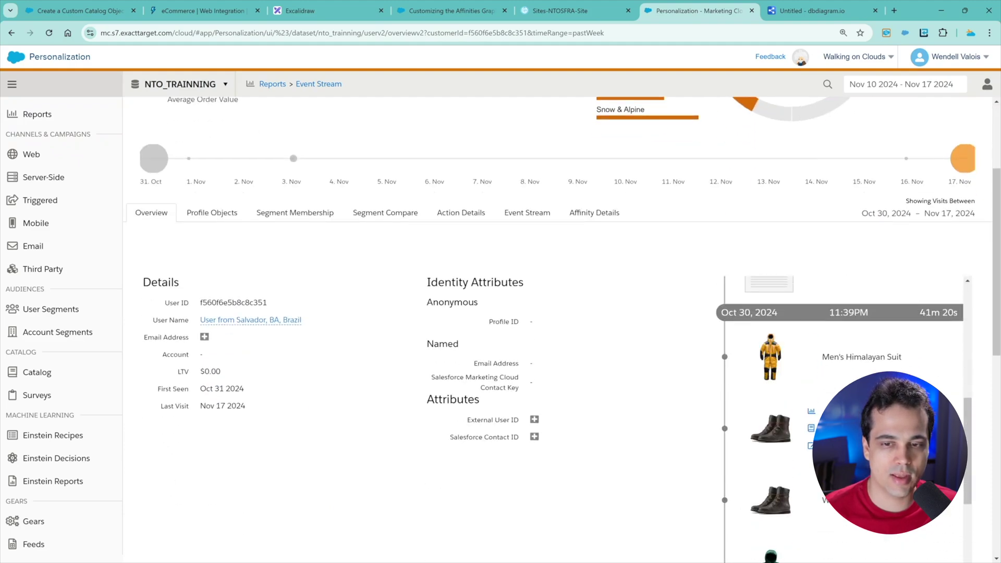
scroll(774, 338, "up", 3)
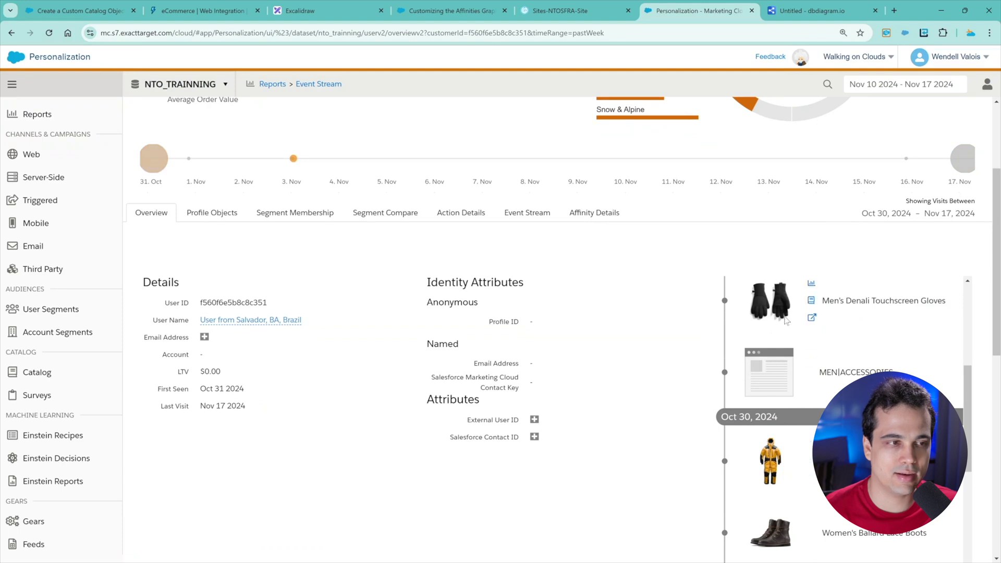
scroll(773, 337, "up", 5)
scroll(806, 407, "up", 3)
scroll(806, 407, "up", 1)
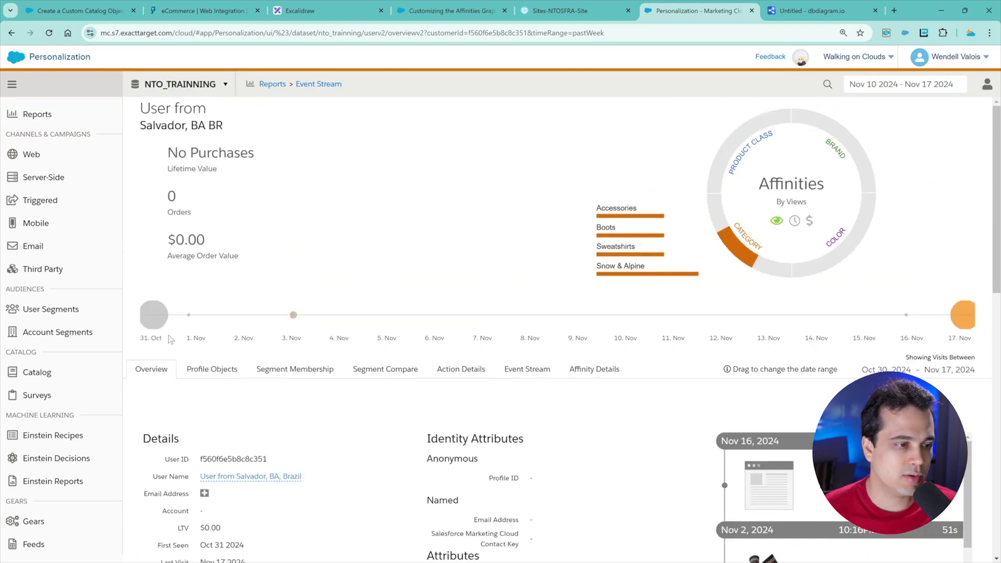
Inspect the individual visits on the profile's timeline and bring up the activity of the Nov 2, 2024 visit
mouse_move(175, 321)
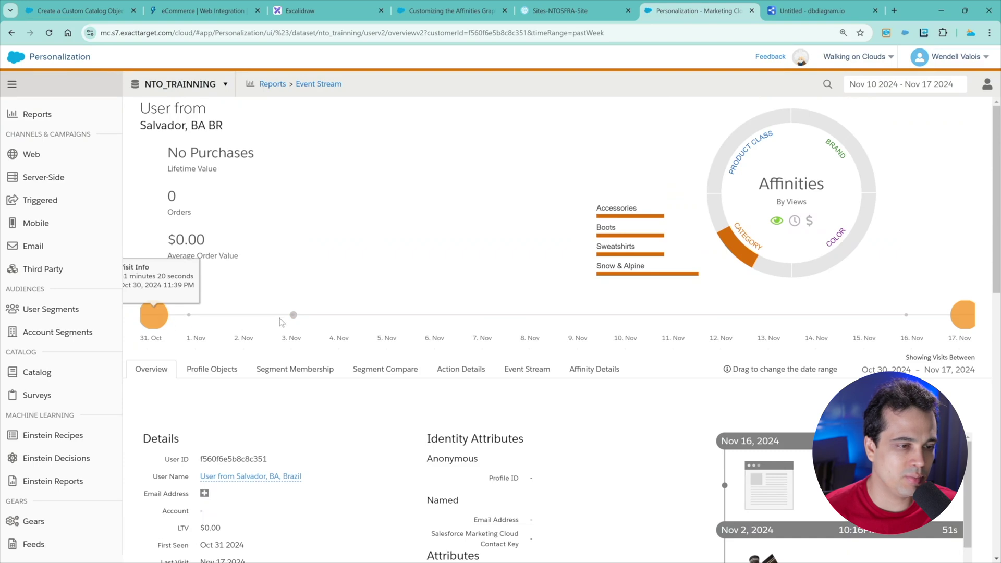
mouse_move(294, 316)
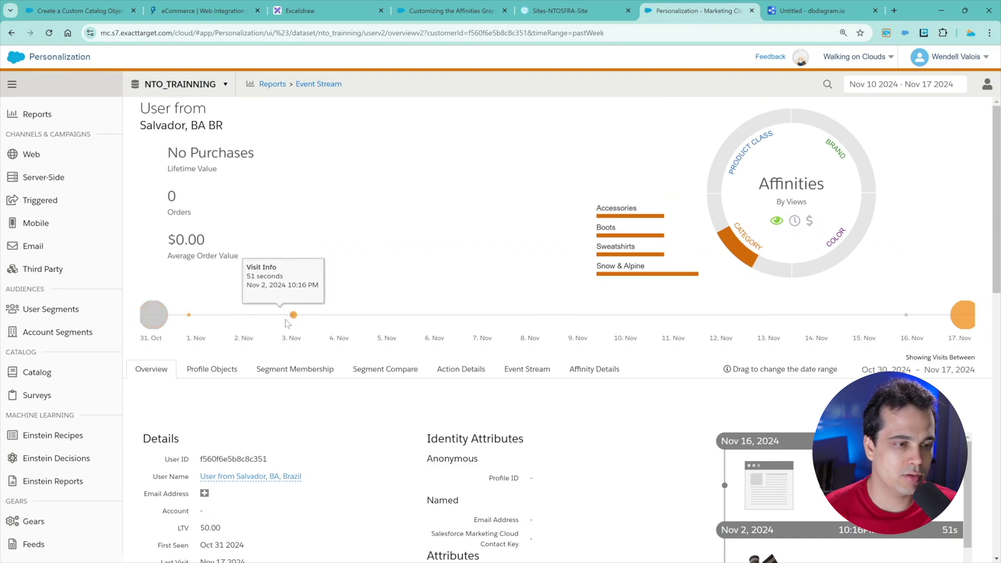
mouse_move(907, 317)
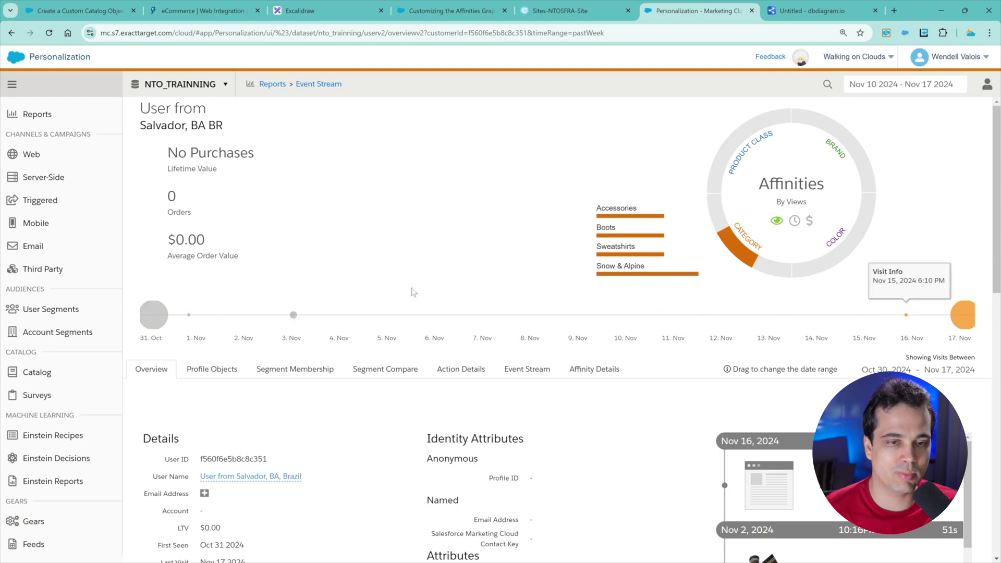
left_click(295, 314)
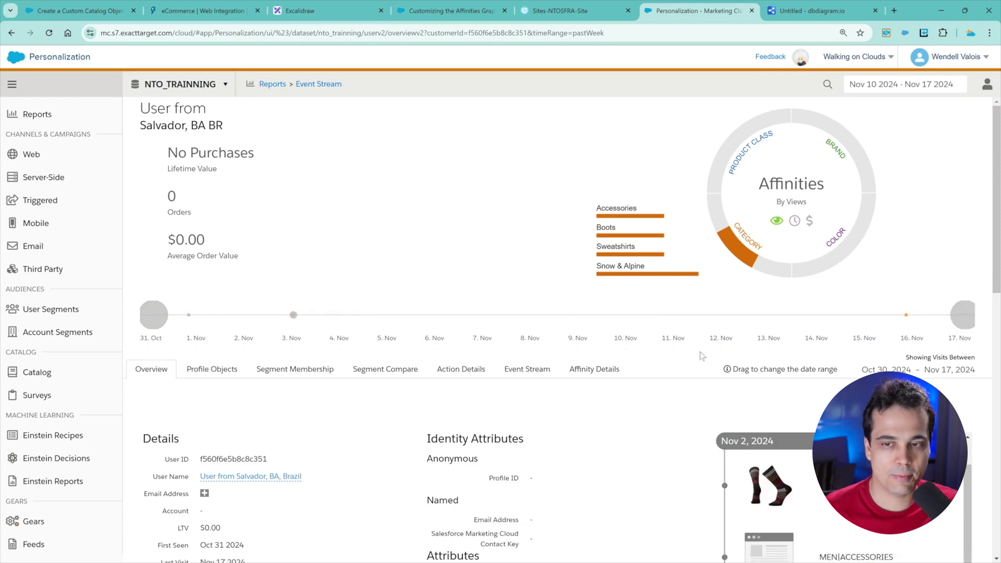
scroll(702, 356, "down", 4)
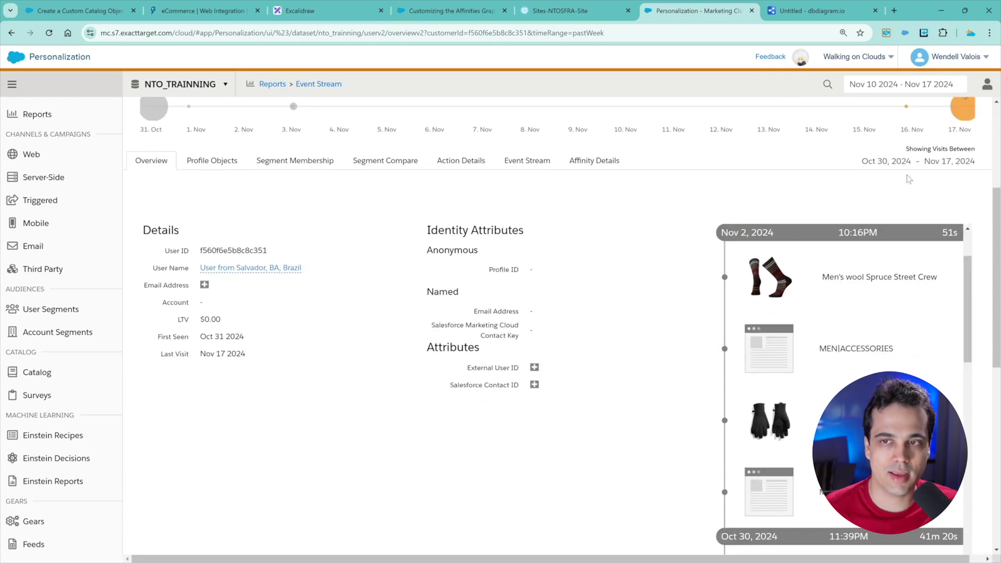
scroll(919, 174, "up", 2)
mouse_move(924, 218)
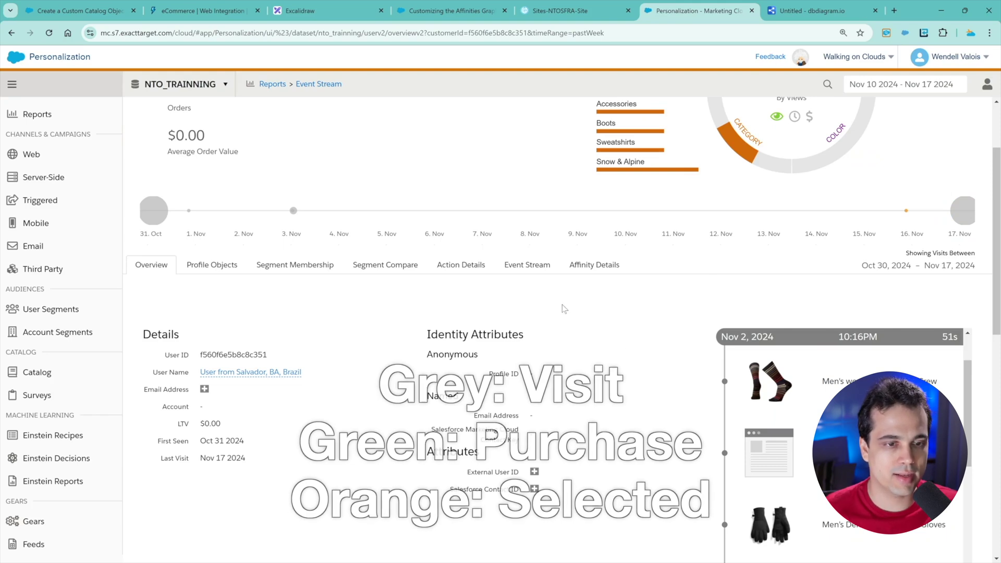
scroll(673, 272, "down", 3)
scroll(567, 217, "up", 5)
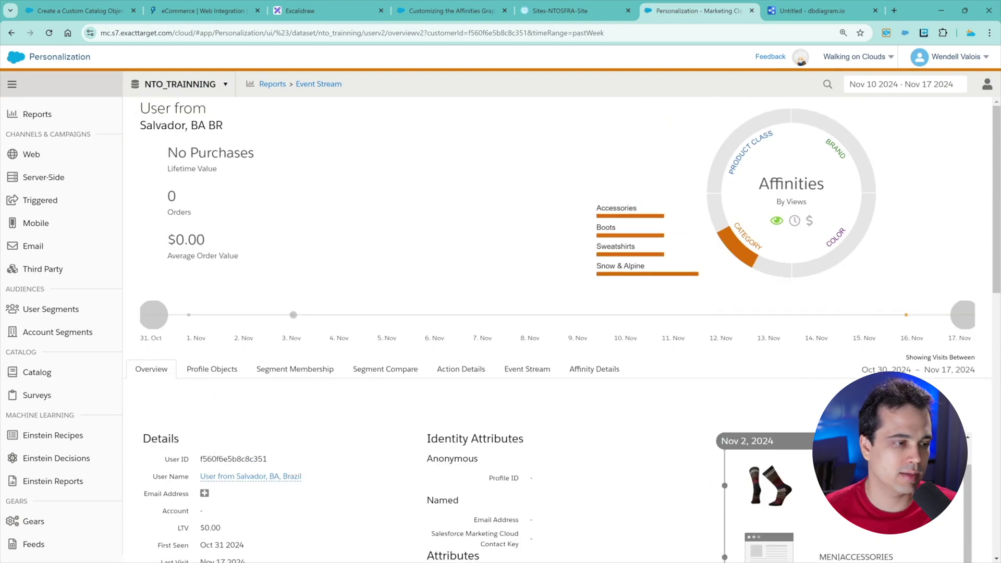
Open the dataset's Catalog and Profile Objects settings
scroll(29, 360, "down", 3)
mouse_move(41, 466)
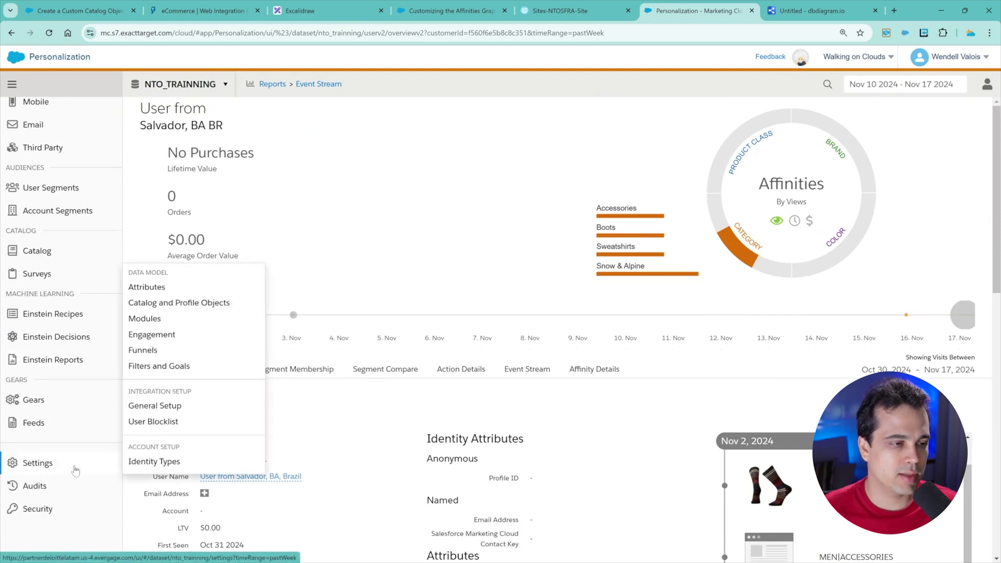
left_click(182, 310)
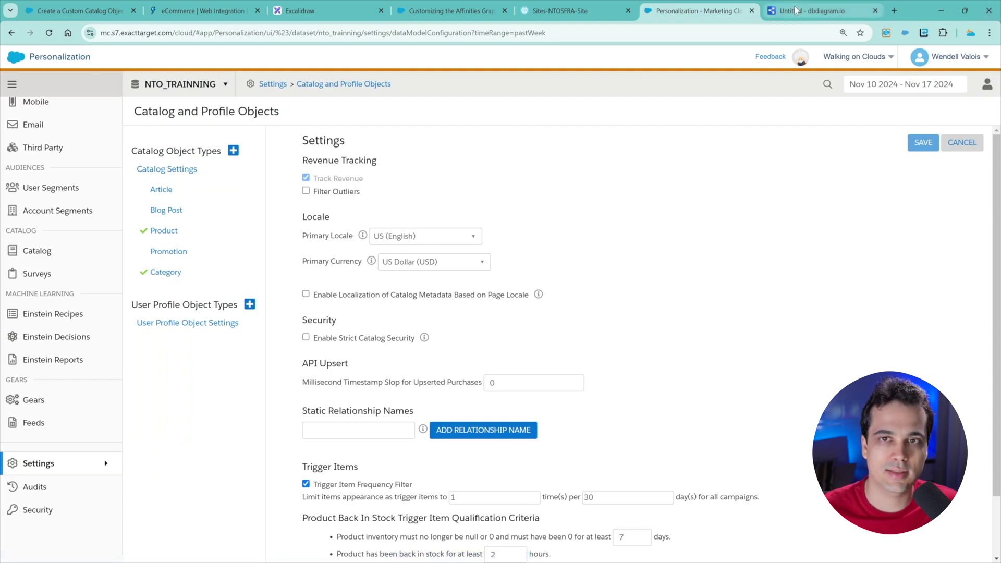
Create a new catalog object named Color, enable it and save its definition
left_click(234, 150)
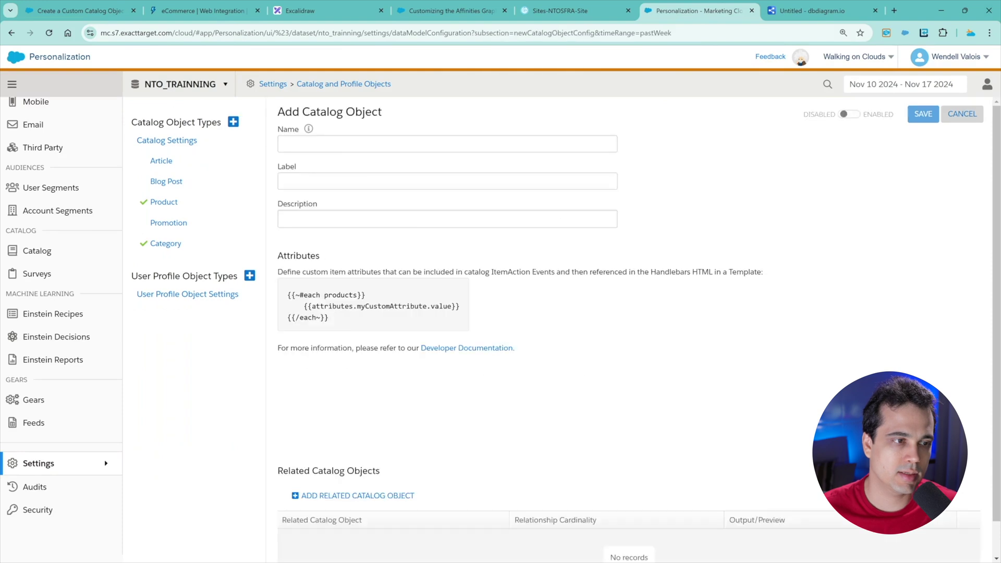
type("Color")
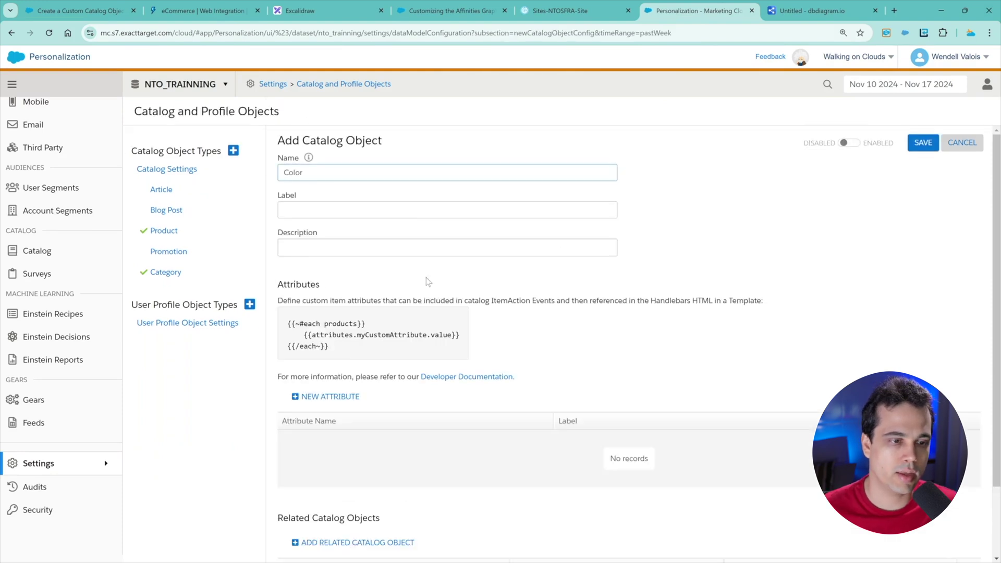
scroll(586, 294, "down", 2)
scroll(397, 360, "up", 2)
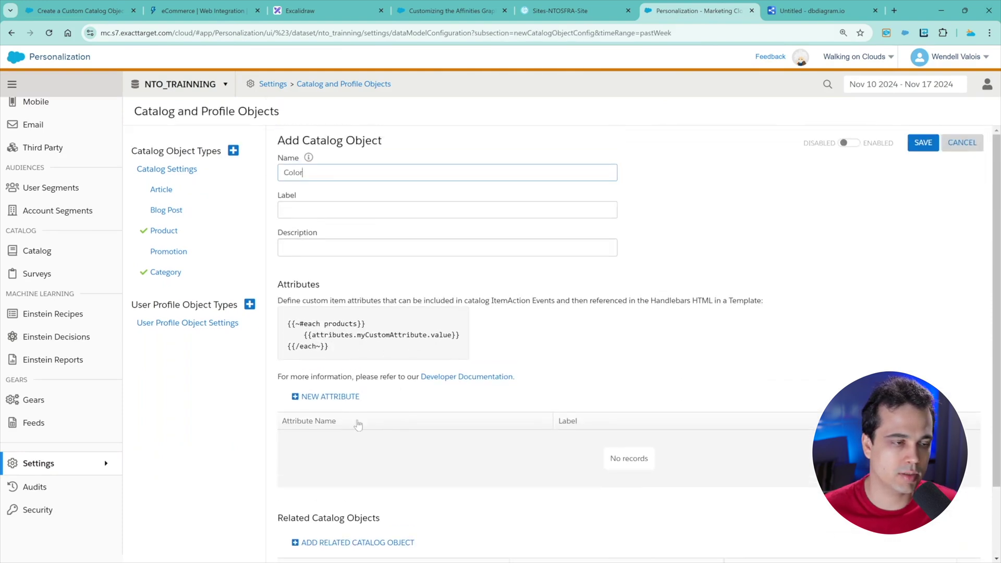
left_click(864, 149)
left_click(925, 144)
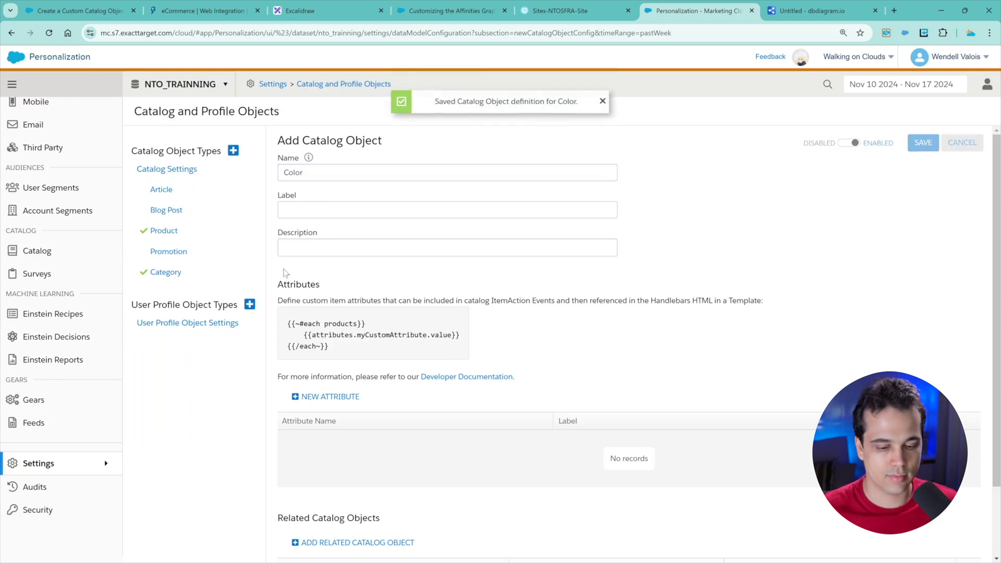
Check the data model in dbdiagram.io, return to Personalization and add an enabled catalog object named Feature
key("ctrl+Tab")
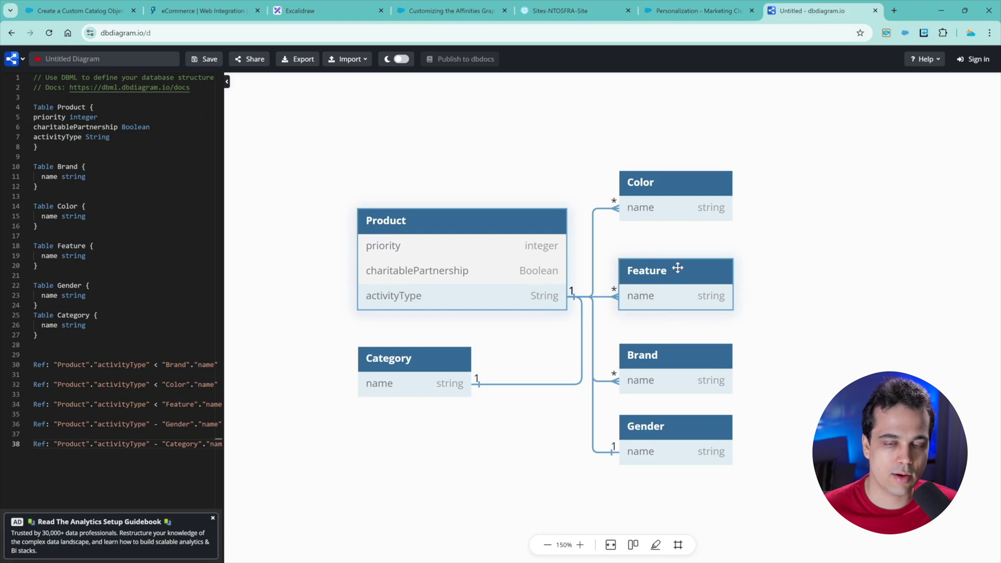
left_click(699, 10)
left_click(365, 172)
type("Feature")
left_click(850, 143)
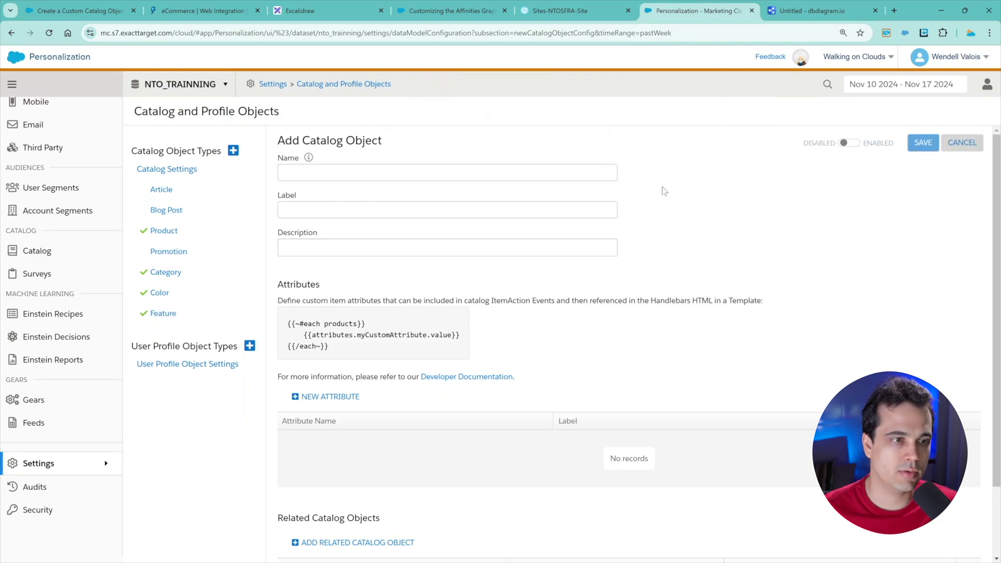
Add an enabled catalog object named Gender and save it
left_click(365, 173)
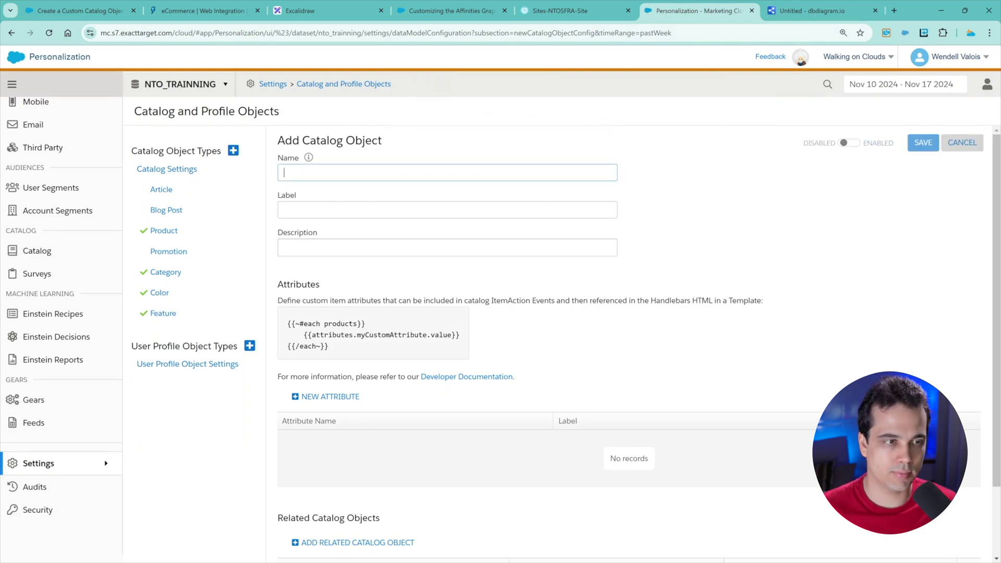
type("Gender")
left_click(921, 146)
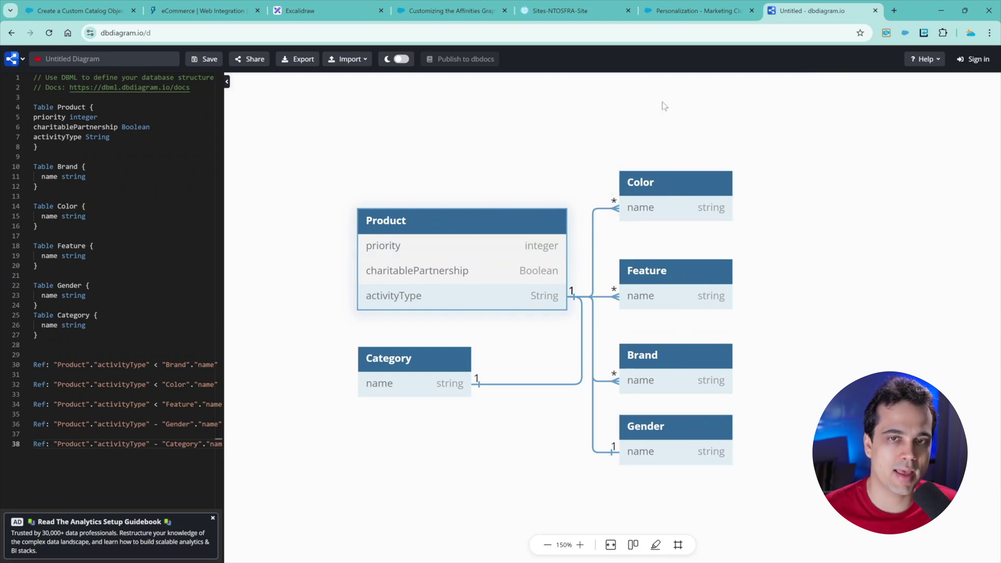
Return from the dbdiagram.io model to Personalization and open the Product catalog object at its Related Catalog Objects section
left_click(697, 15)
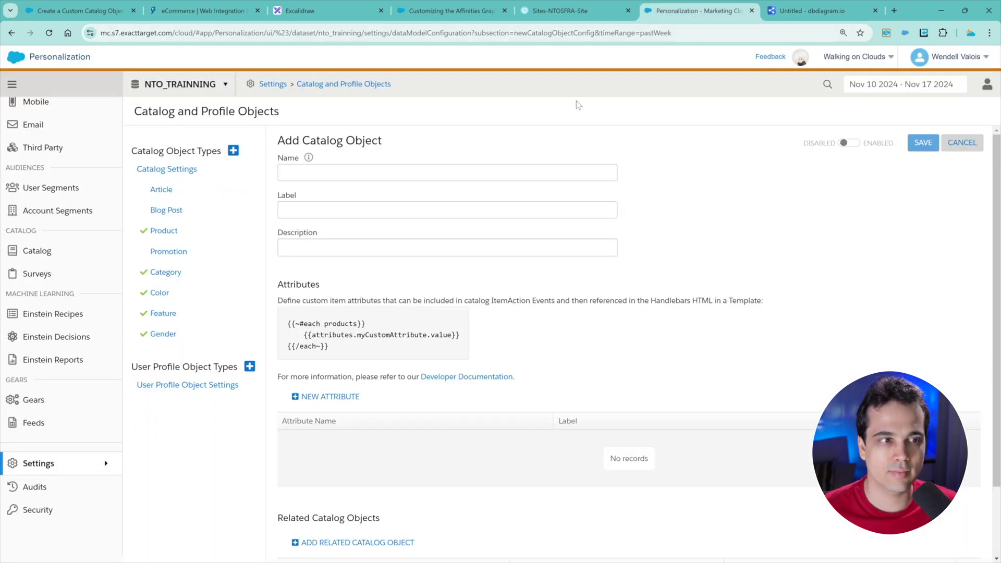
left_click(175, 232)
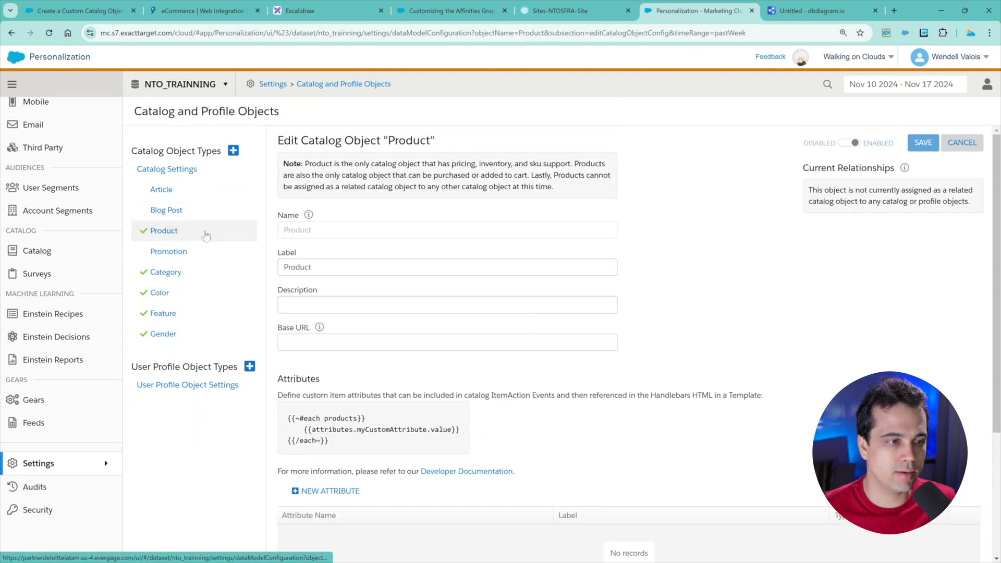
scroll(501, 211, "down", 3)
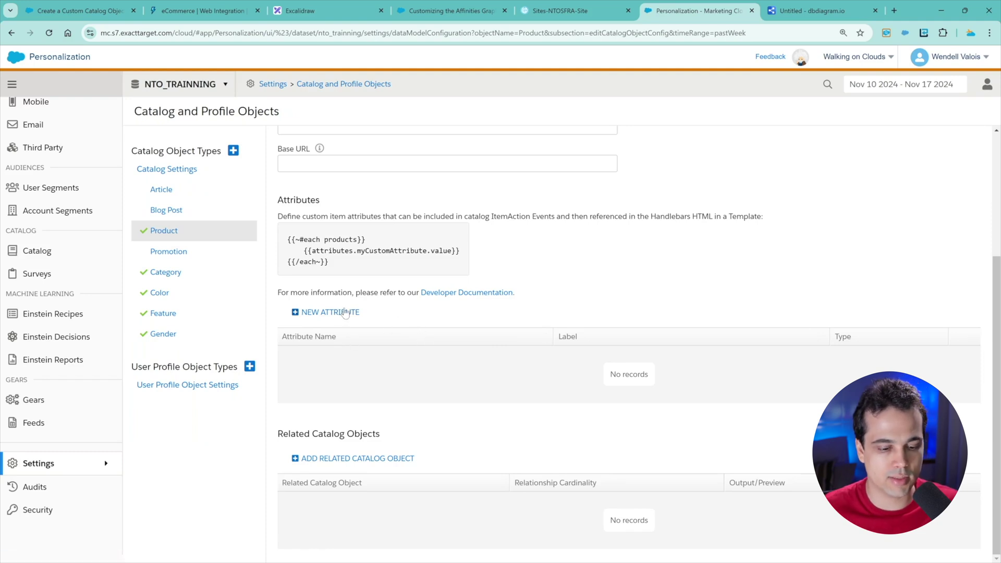
left_click_drag(283, 434, 368, 434)
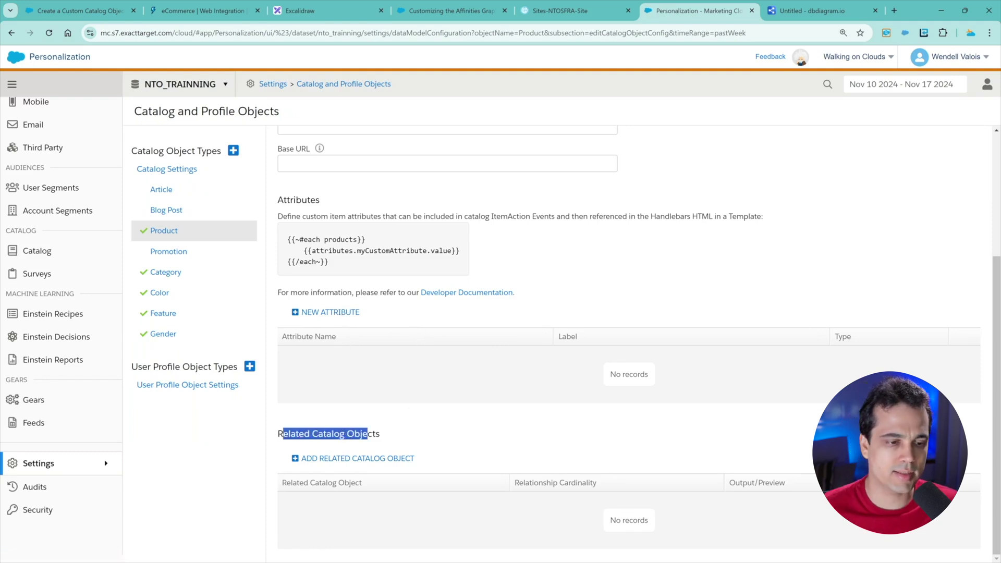
left_click(433, 439)
Add Color as a related catalog object of Product with the cardinality Many per Object
left_click(318, 459)
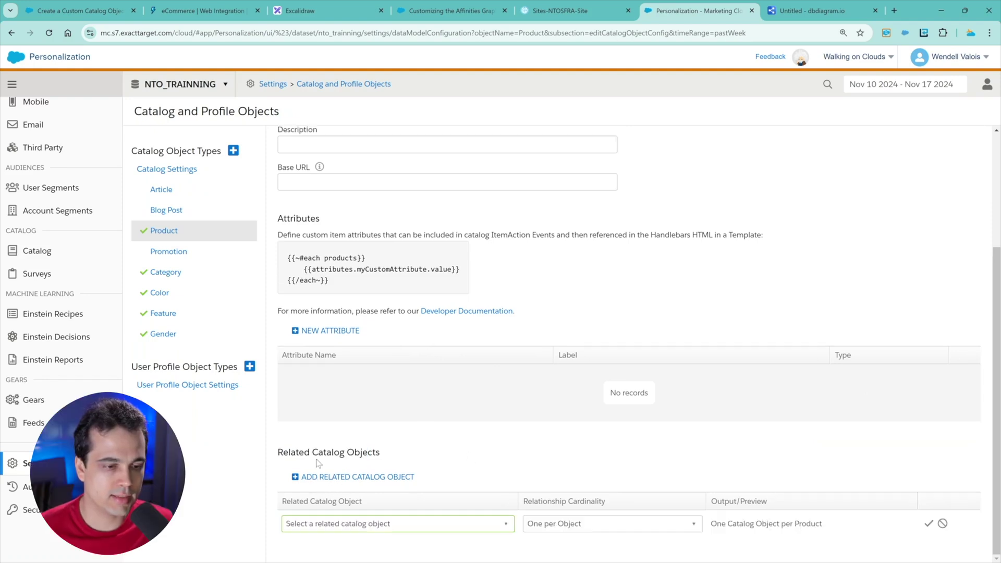
left_click(385, 525)
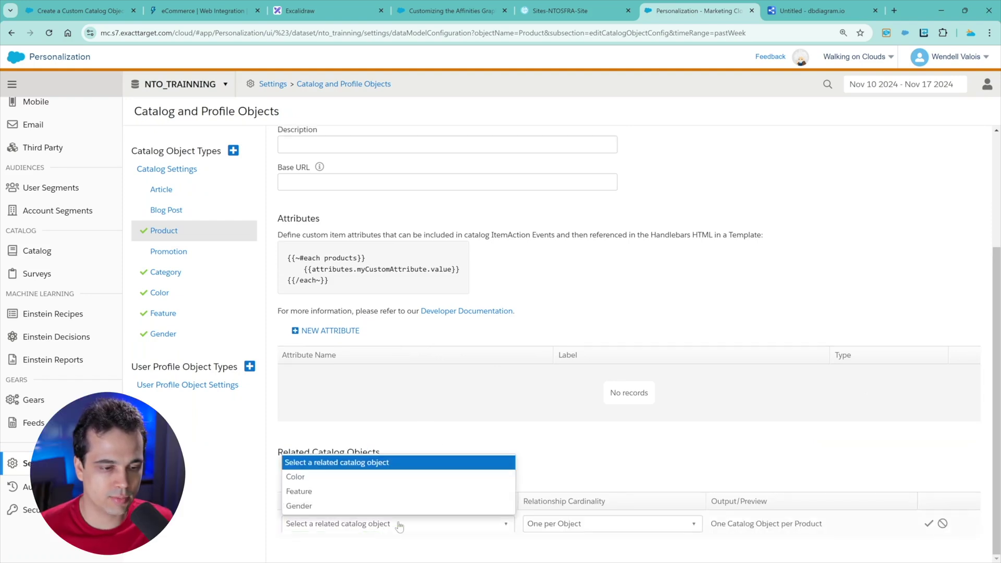
left_click(326, 477)
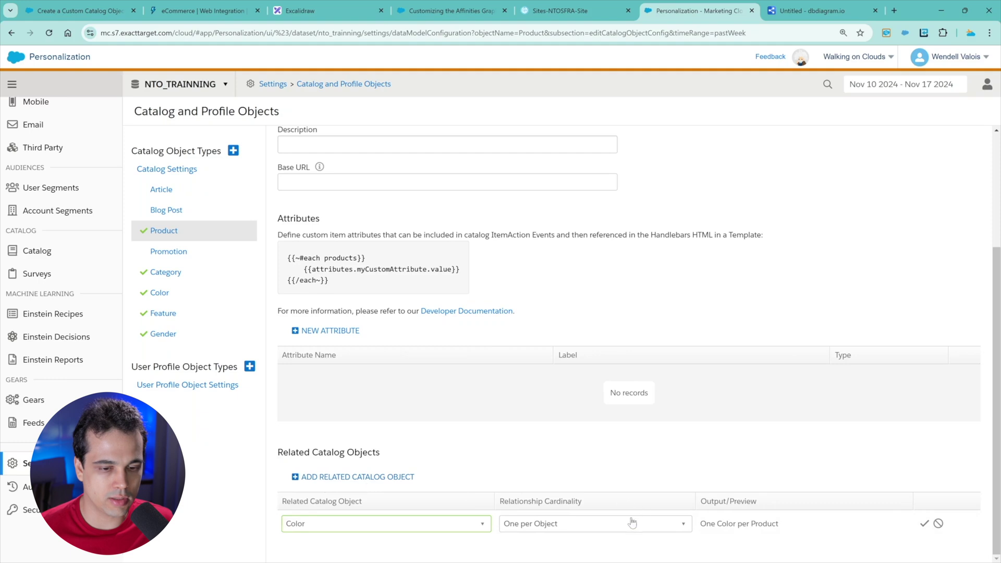
left_click(578, 527)
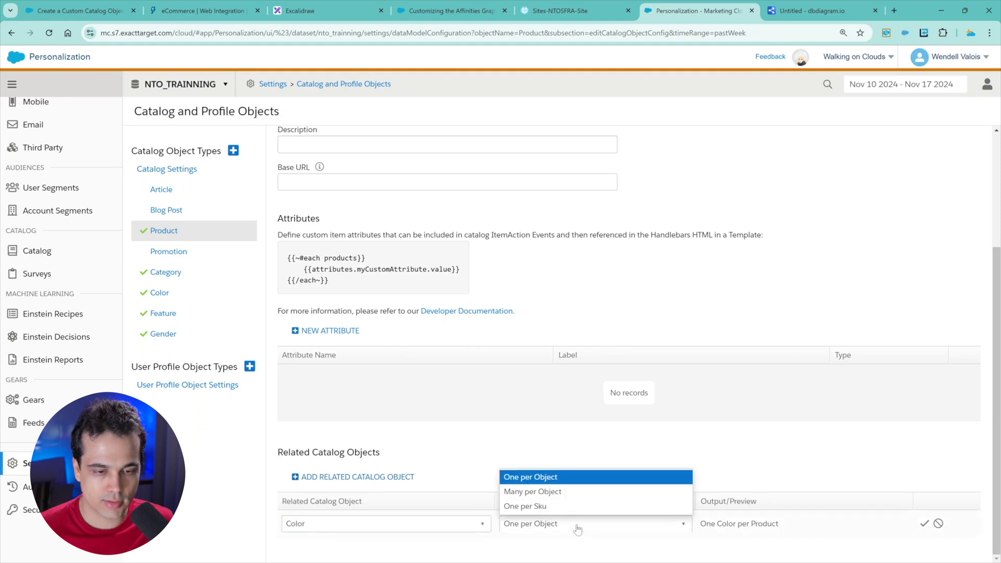
left_click(560, 494)
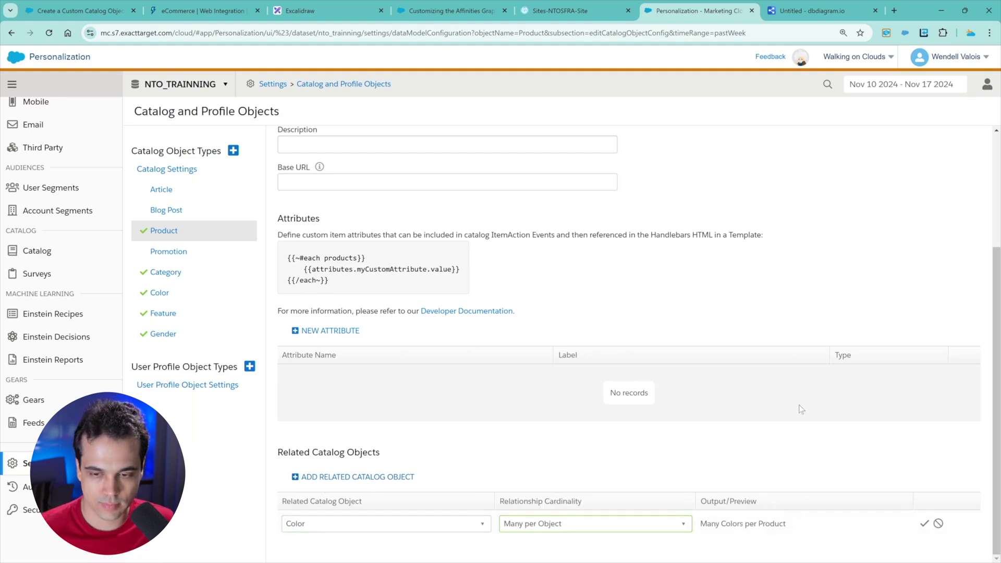
left_click(924, 526)
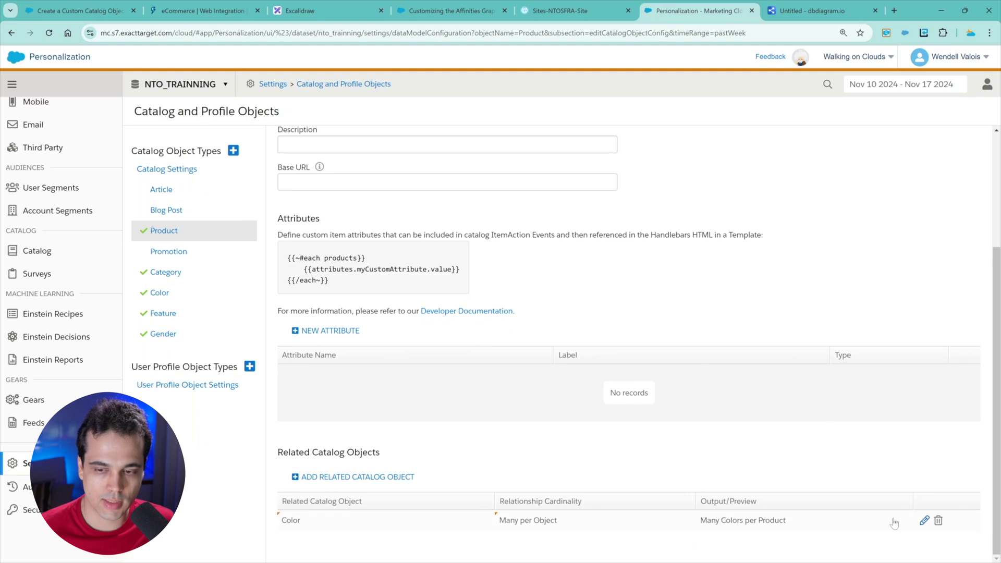
Relate the Feature catalog object to Product with the cardinality Many per Object
left_click(364, 477)
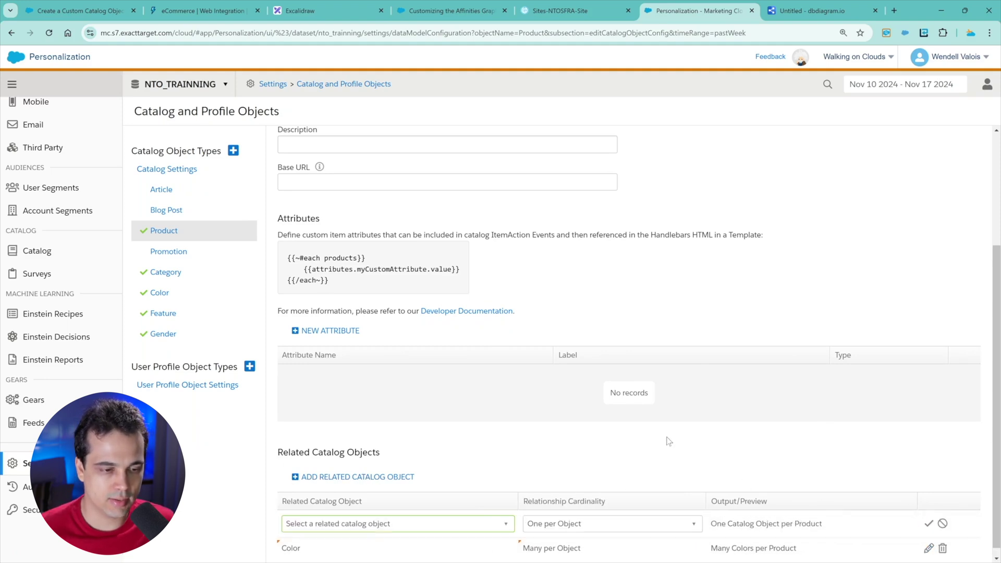
left_click(383, 514)
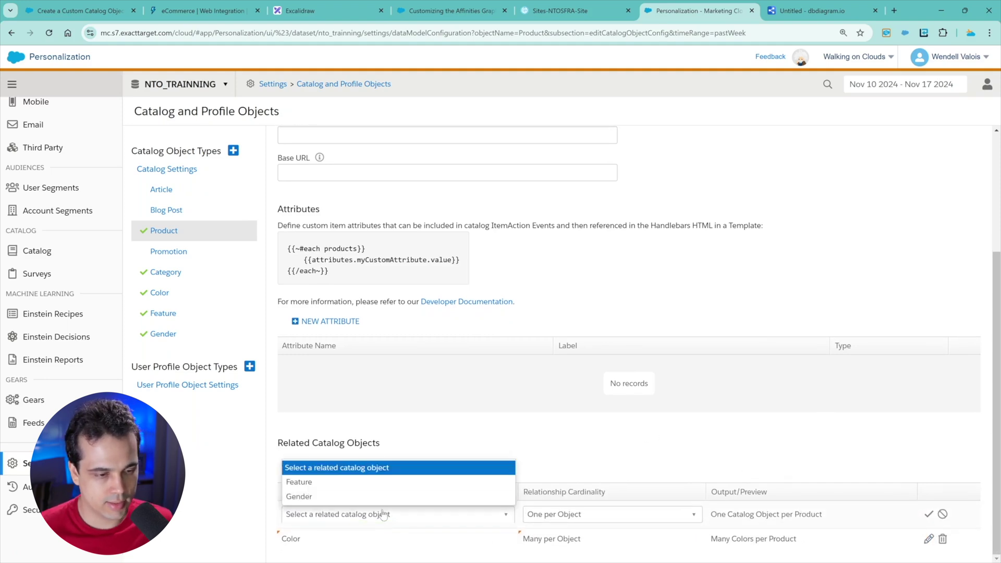
left_click(340, 488)
left_click(559, 516)
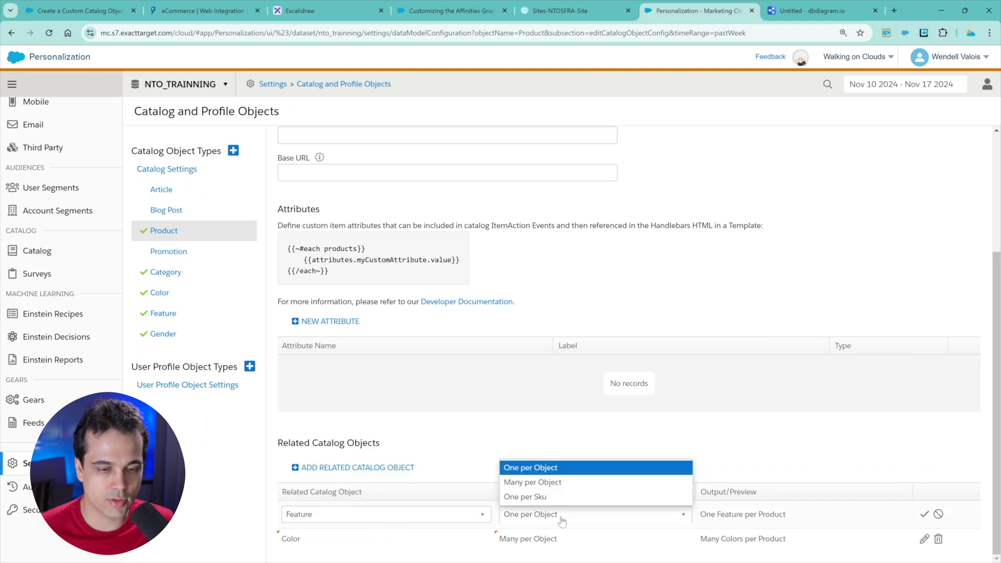
left_click(545, 488)
left_click(924, 514)
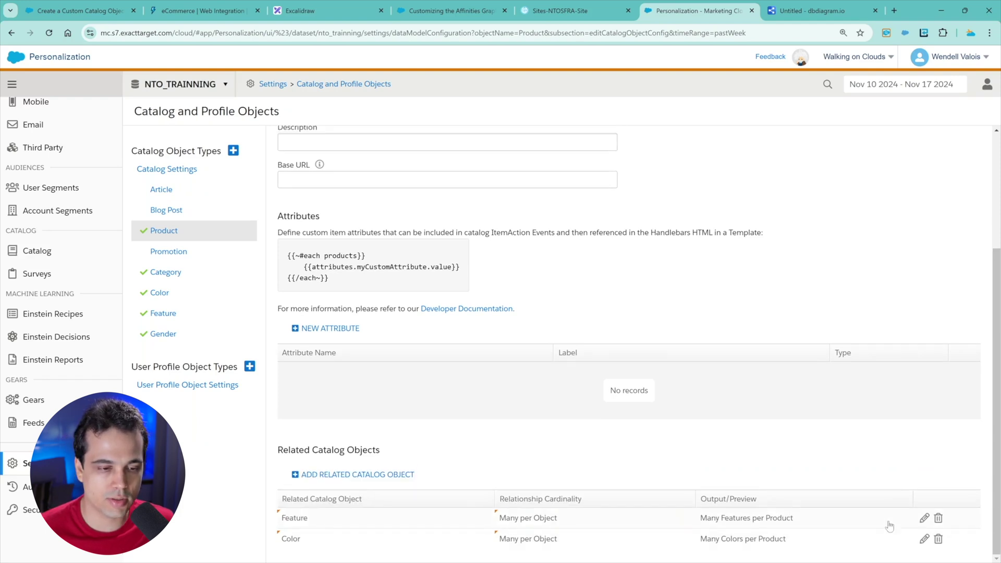
Relate the Gender catalog object to Product with the cardinality One per Object
left_click(341, 477)
left_click(348, 521)
scroll(349, 542, "down", 1)
left_click(348, 552)
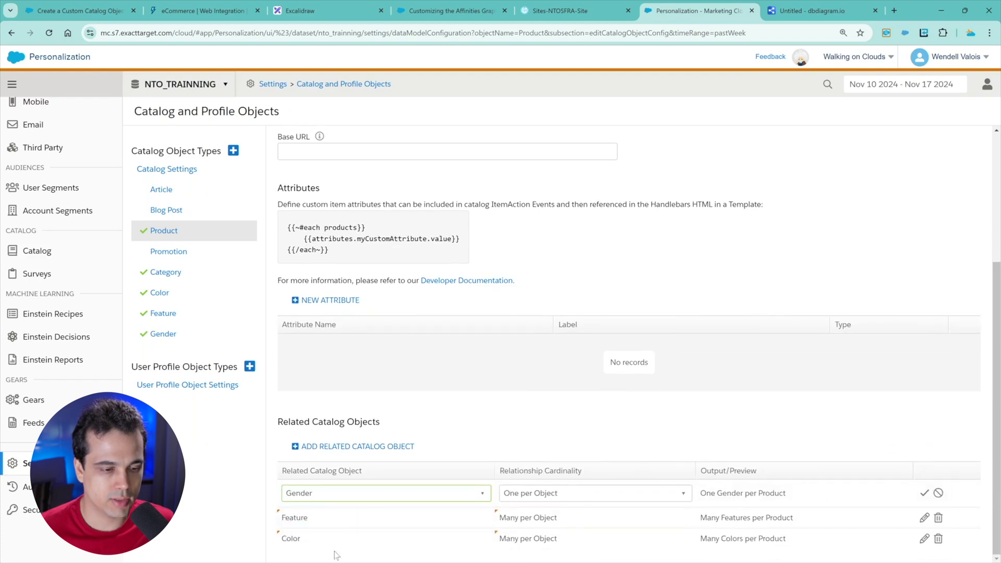
left_click(581, 500)
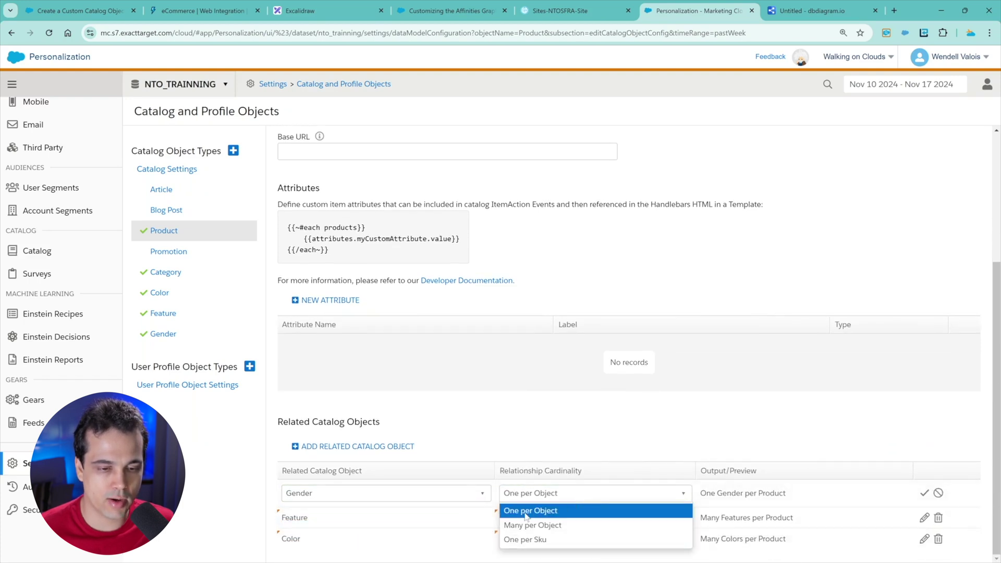
left_click(639, 499)
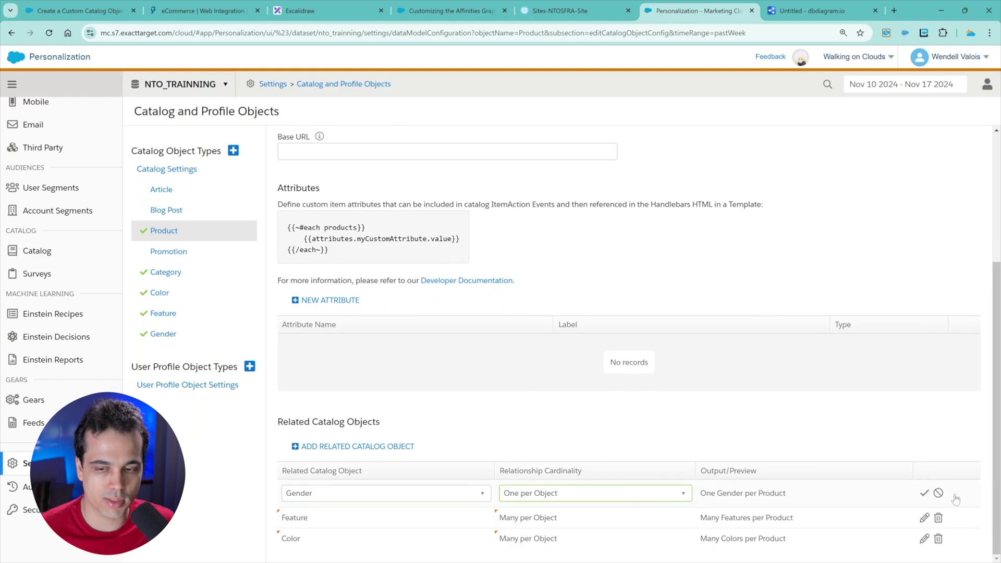
left_click(925, 495)
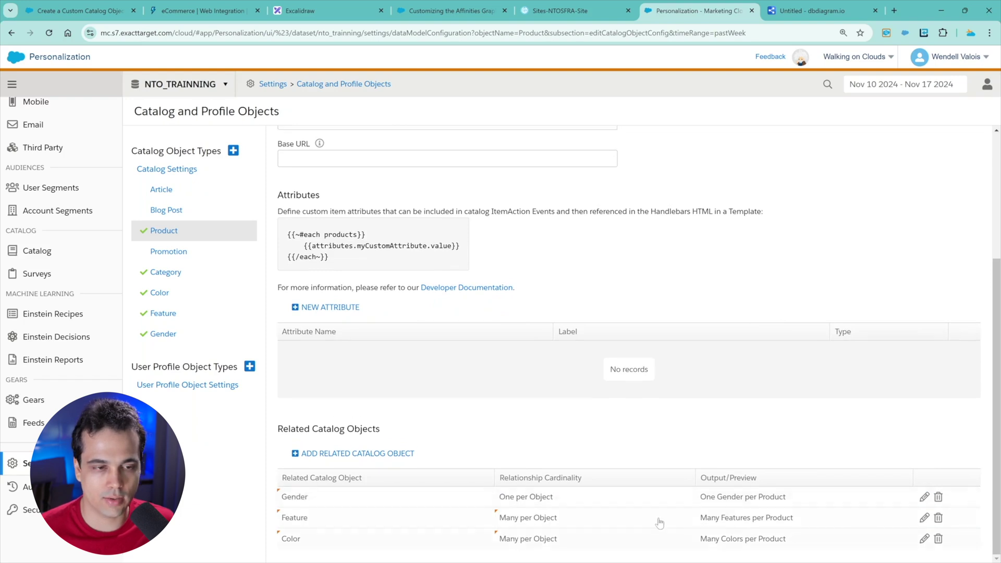
Add a Product attribute named priority with the label priority and the type Integer
left_click(342, 308)
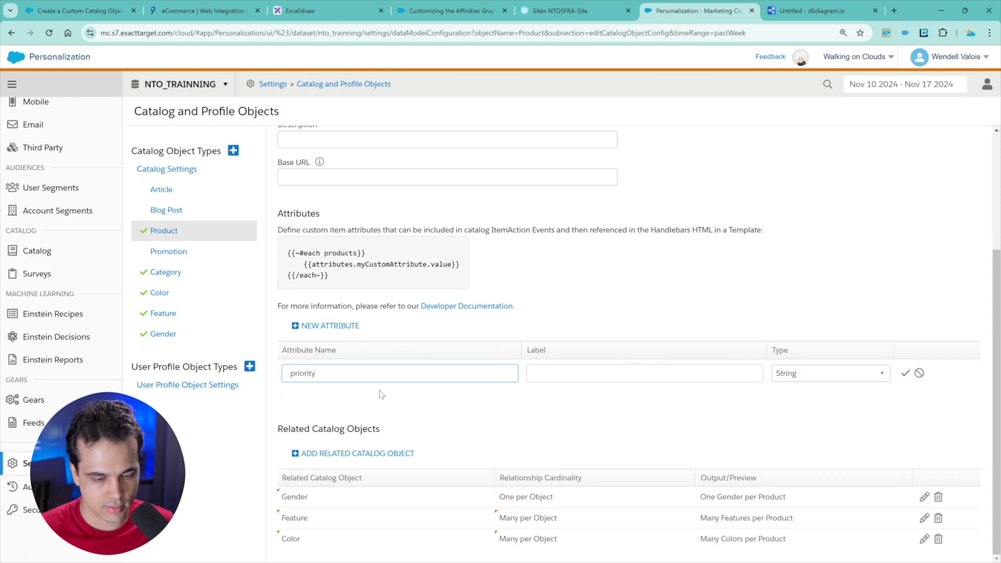
left_click(602, 373)
key("shift+Tab")
key("Tab")
type("priority")
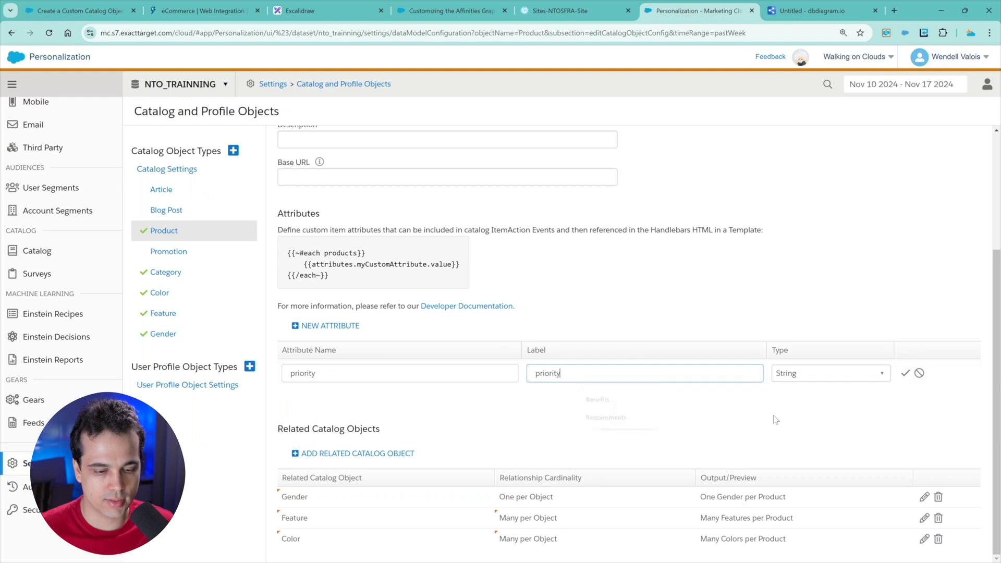
left_click(805, 375)
left_click(805, 377)
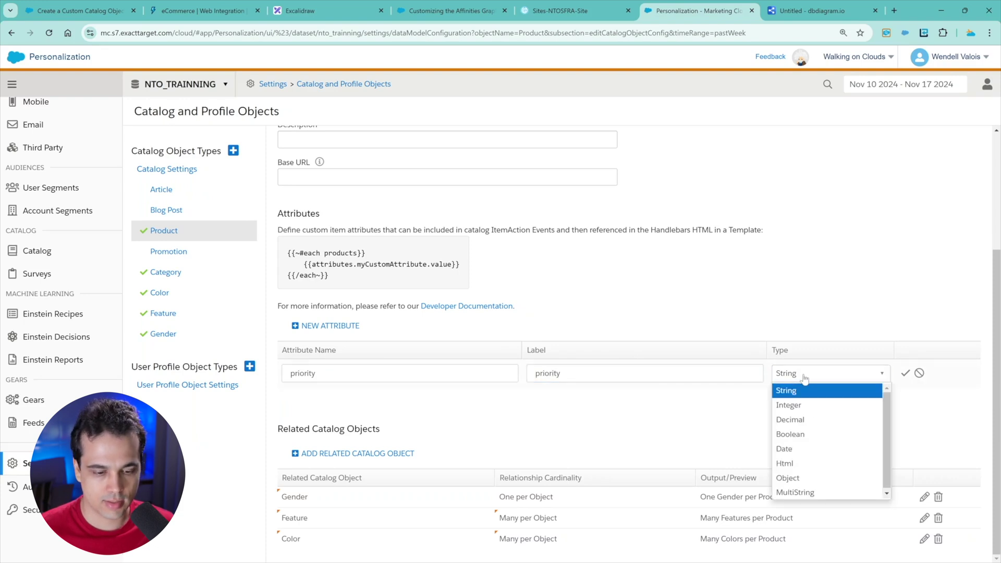
left_click(803, 406)
left_click(907, 374)
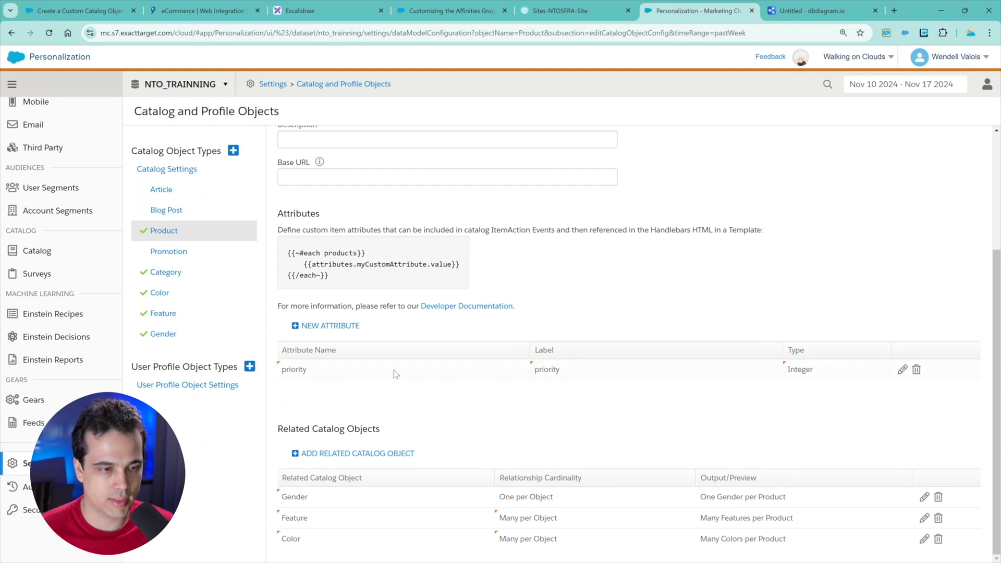
Add a Product attribute named charitablePartnership with the same text as its label and the type Boolean
left_click(334, 326)
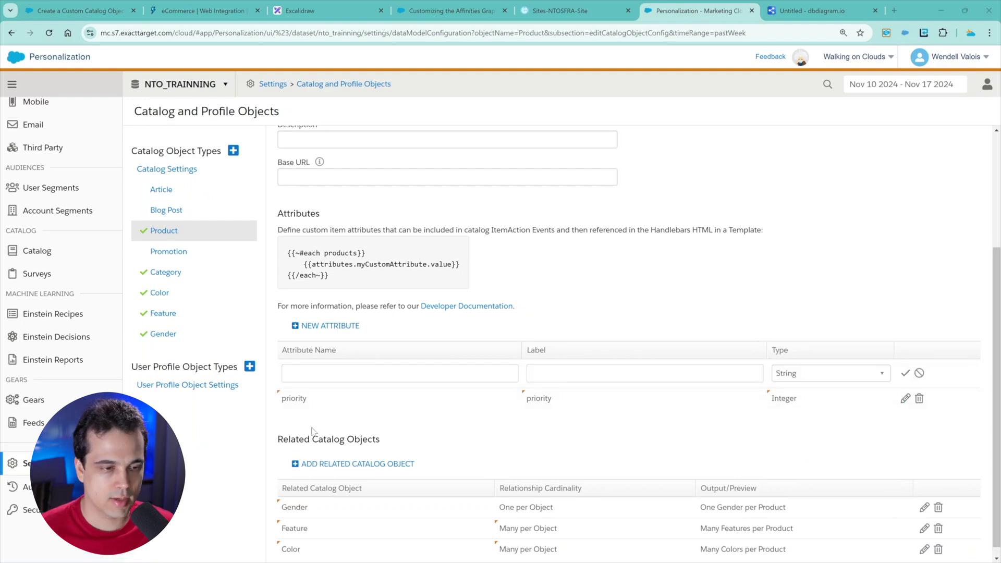
type("charitablePartnership")
key("ctrl+a")
key("ctrl+c")
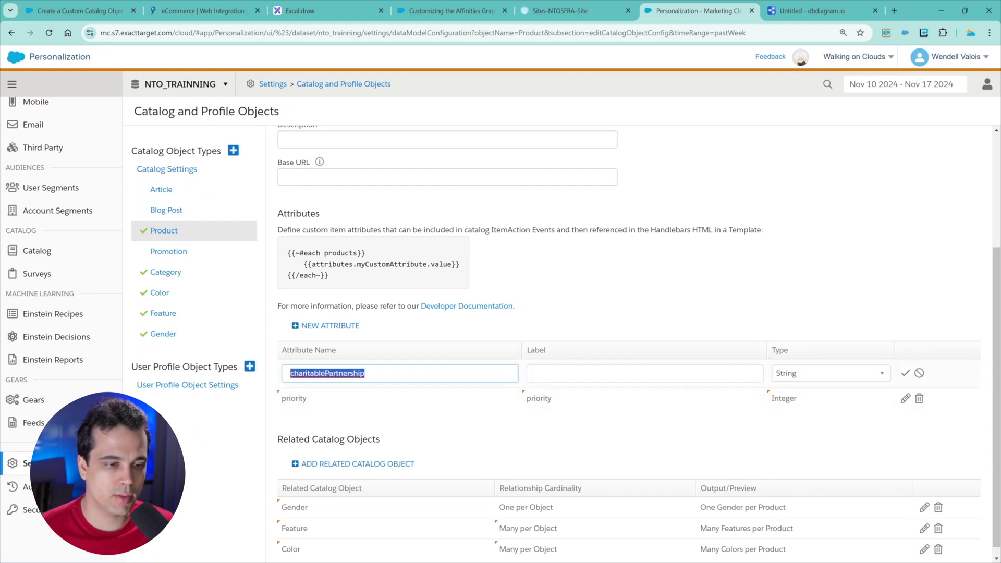
left_click(536, 373)
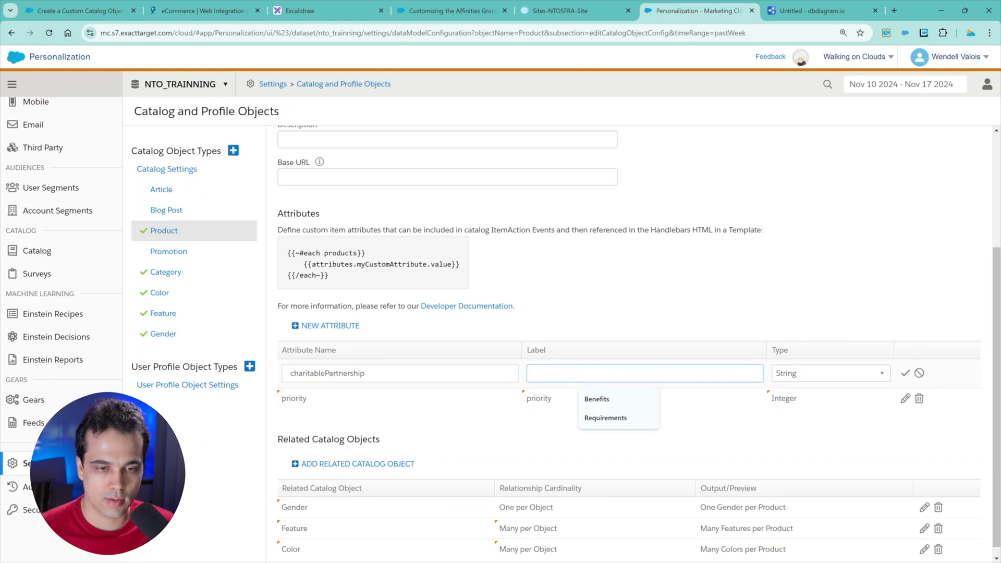
key("ctrl+v")
left_click(823, 374)
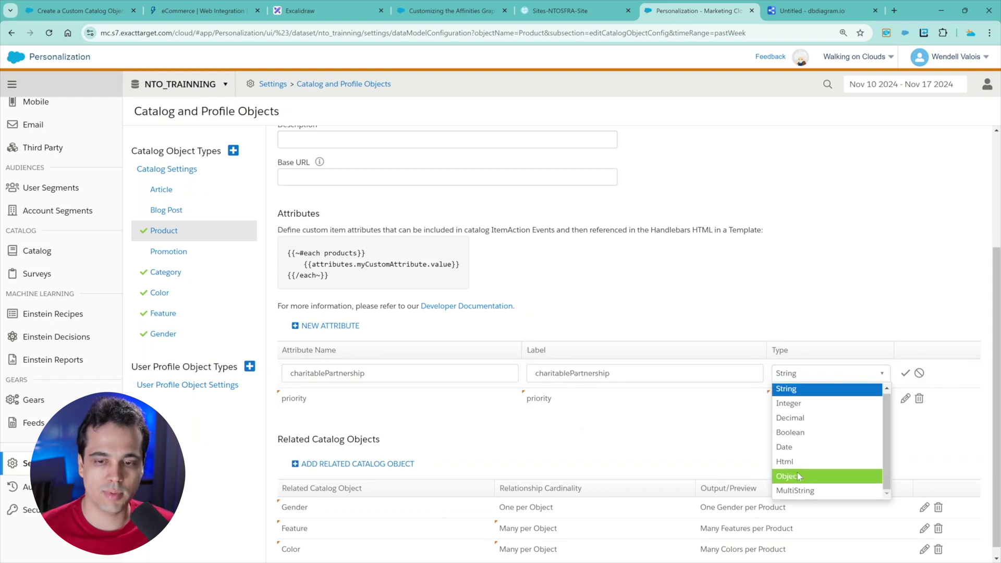
left_click(790, 434)
left_click(907, 373)
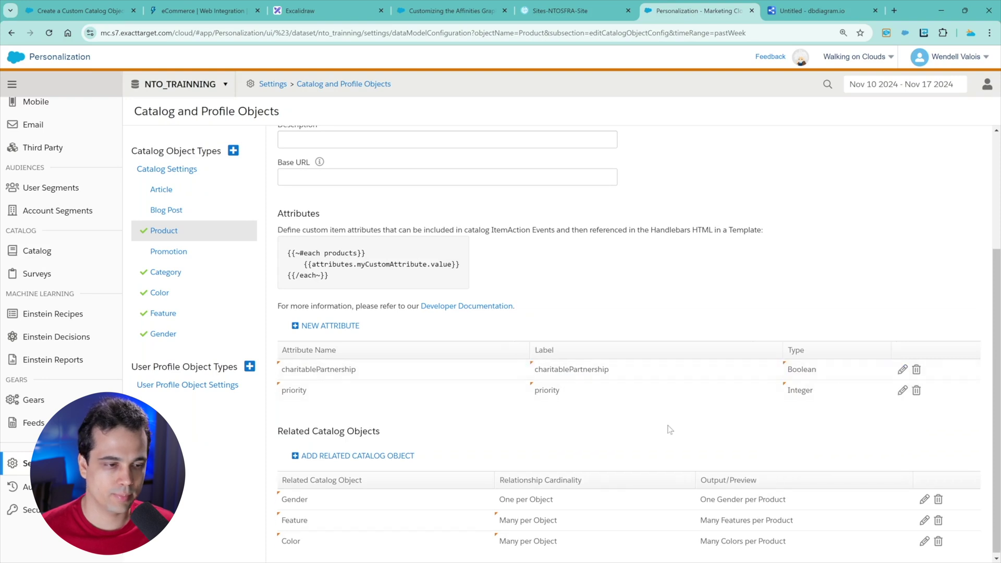
Add a Product attribute named activityType with the same text as its label and the type String
left_click(327, 327)
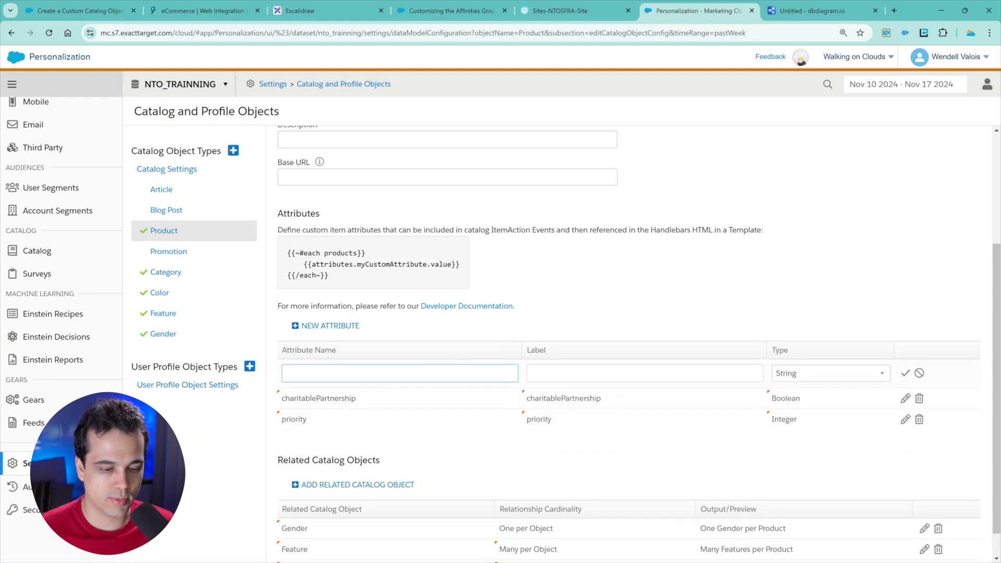
left_click(294, 372)
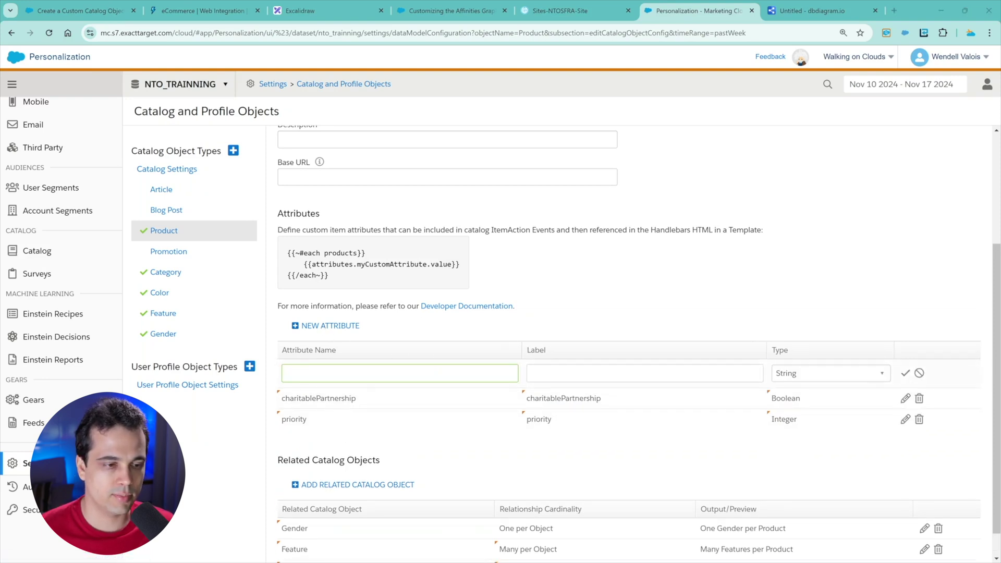
type("activityType")
left_click(580, 370)
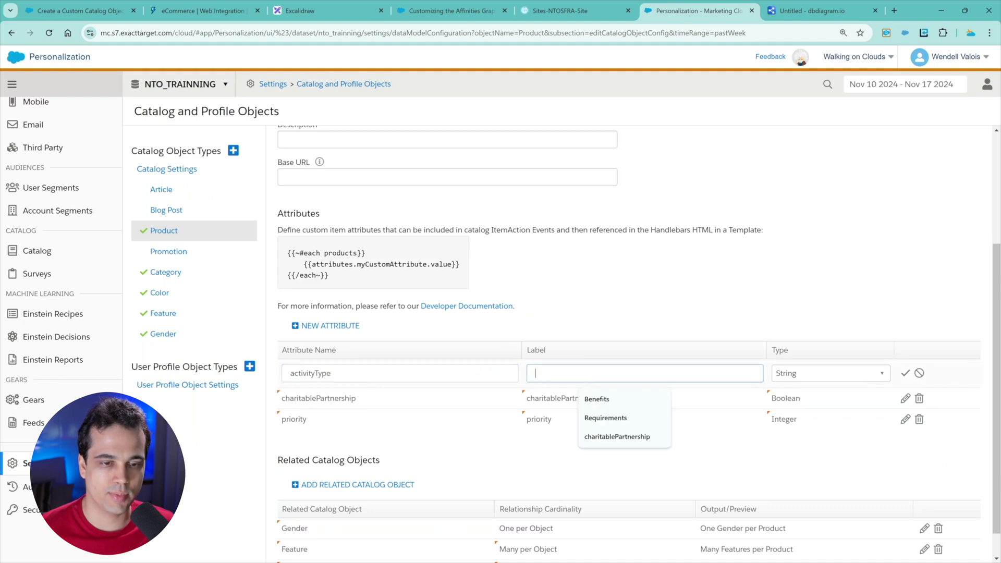
type("activityType")
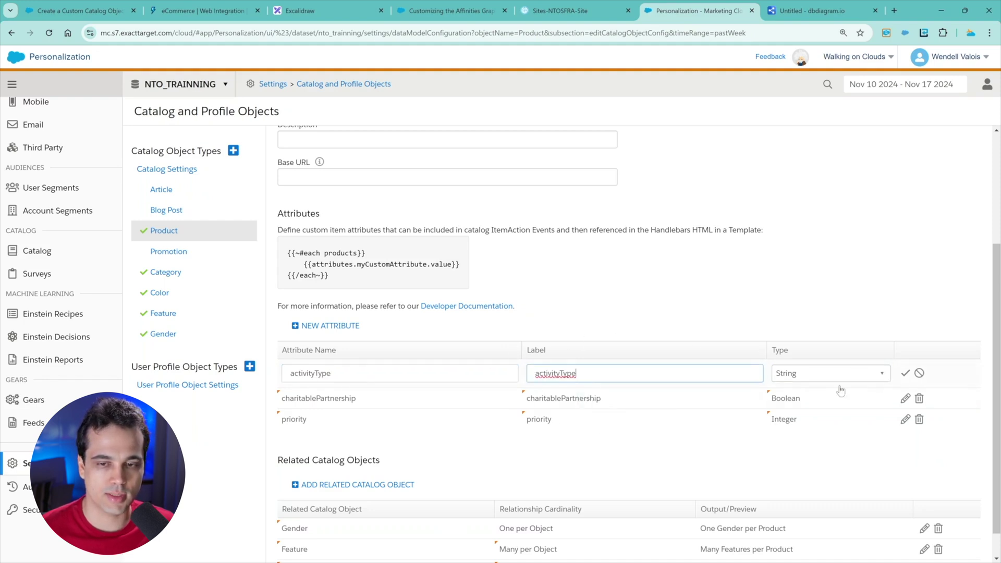
left_click(905, 373)
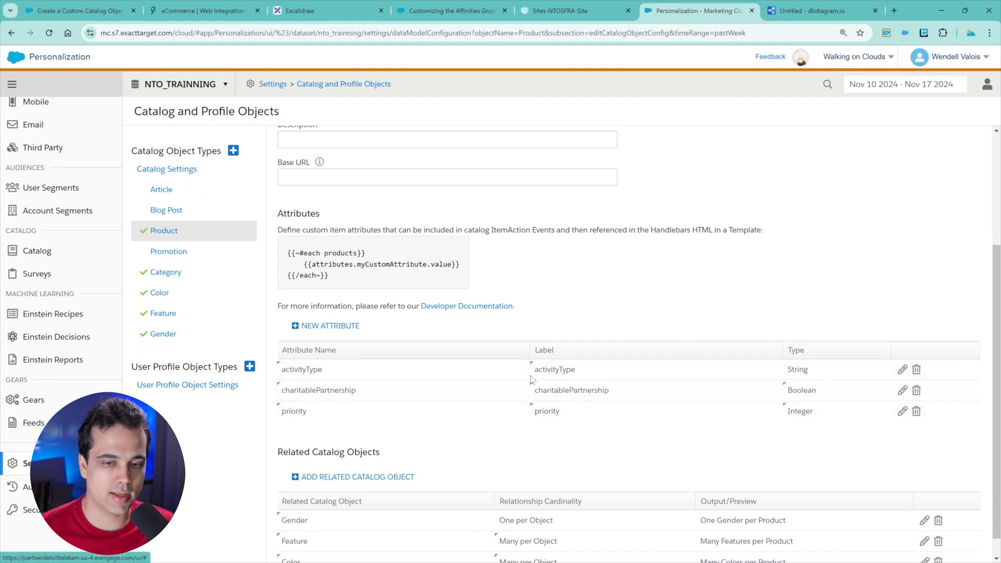
Save the changes to the Product catalog object
scroll(809, 266, "up", 1)
scroll(688, 271, "down", 1)
scroll(688, 271, "up", 4)
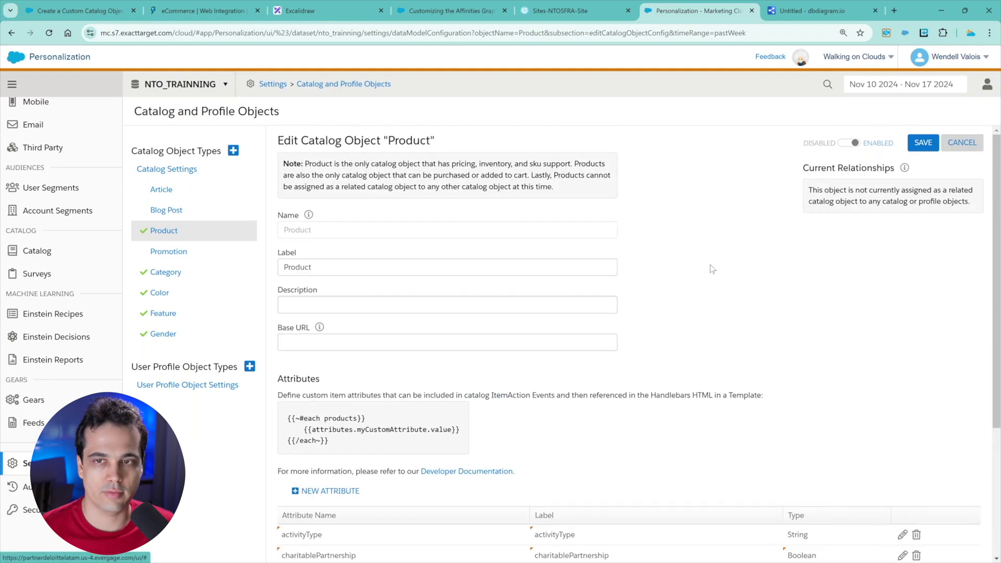
left_click(920, 146)
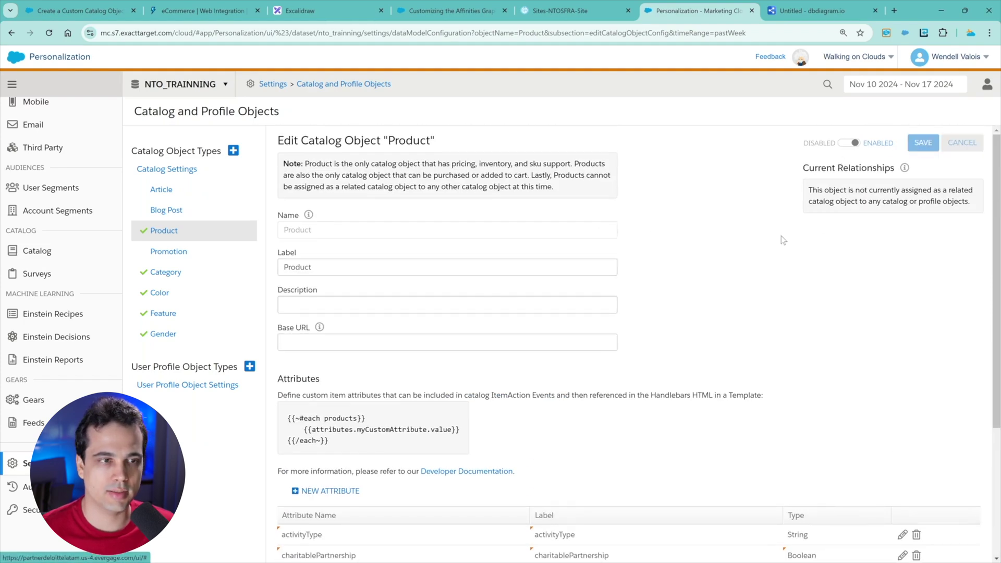
Switch to the Northern Trail Outfitters site and open the Men's Verto S8k Boots product page
left_click(605, 11)
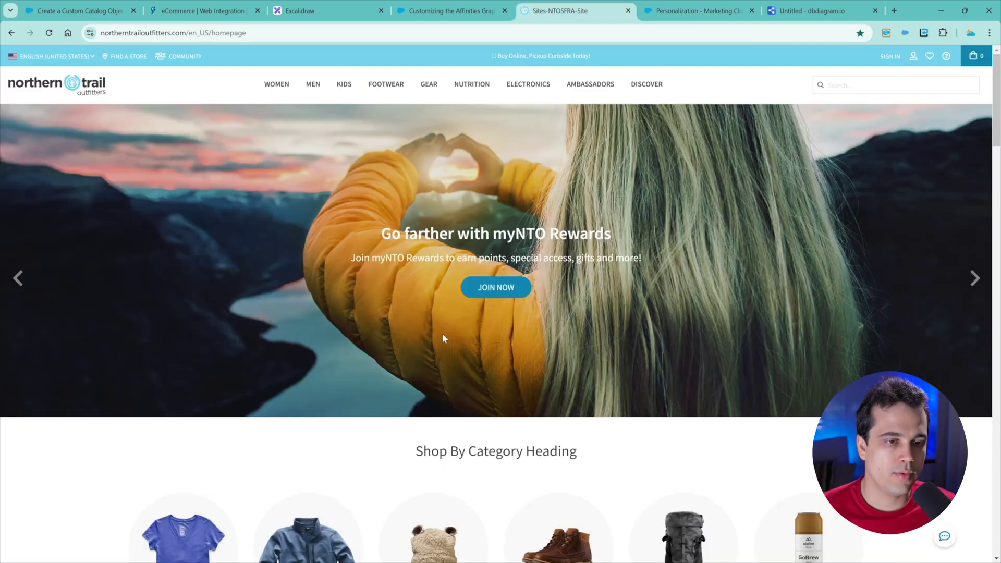
scroll(457, 349, "down", 10)
scroll(398, 255, "up", 3)
scroll(646, 298, "down", 6)
scroll(626, 298, "up", 5)
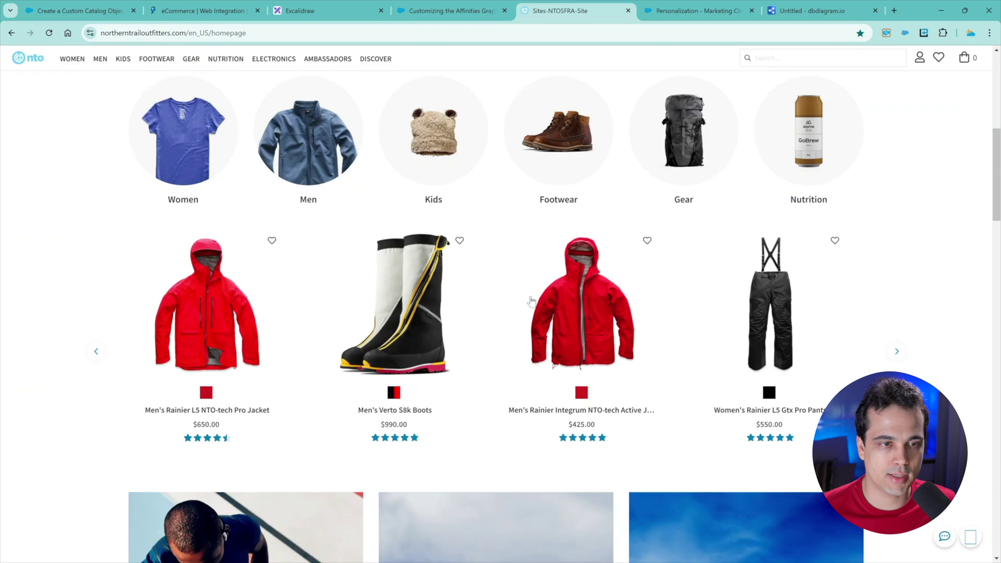
left_click(373, 291)
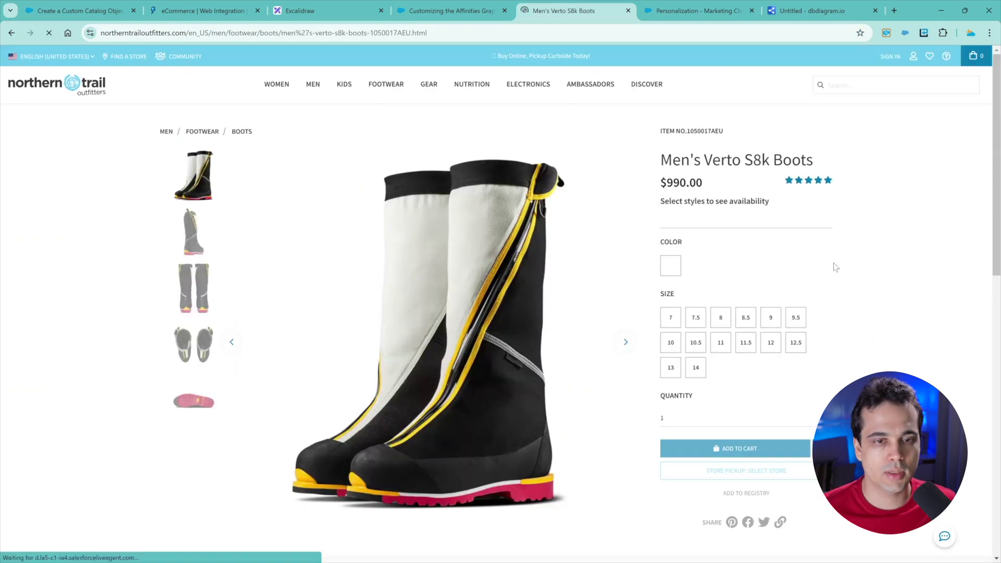
Review the boots' description and features list on the product page
scroll(712, 193, "down", 5)
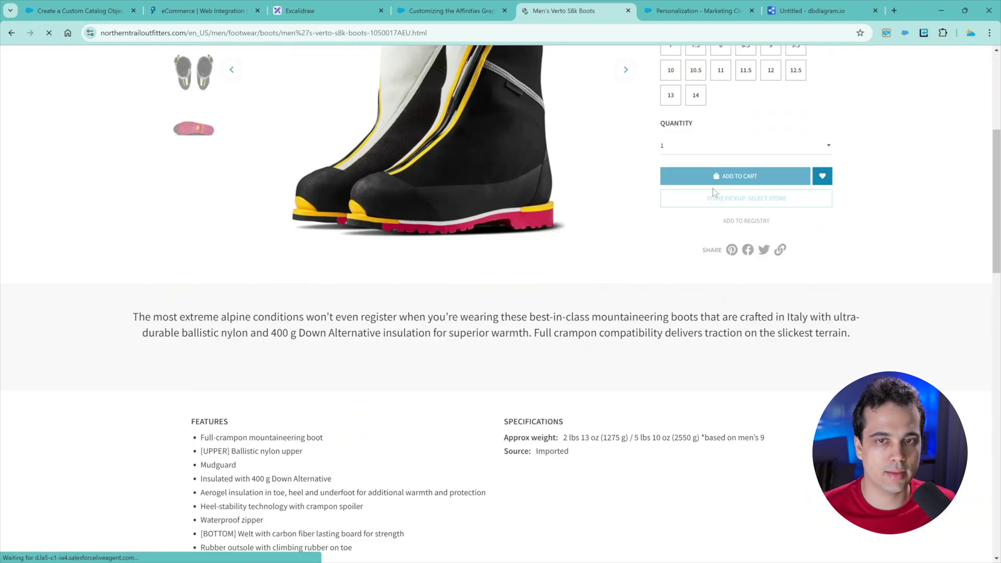
scroll(256, 339, "down", 5)
left_click_drag(196, 342, 333, 472)
left_click(365, 472)
scroll(365, 472, "down", 5)
scroll(400, 348, "up", 5)
scroll(469, 190, "up", 5)
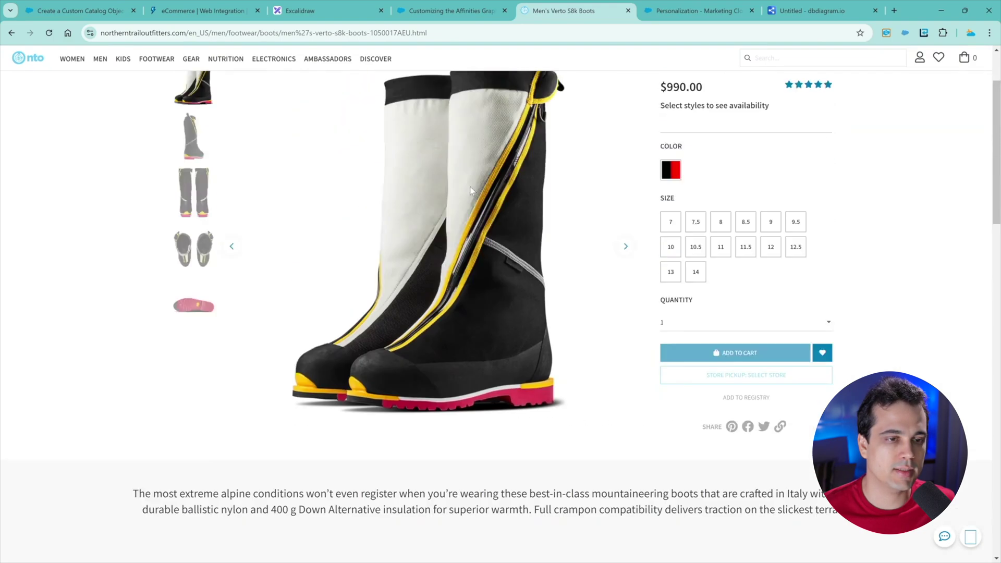
Examine the boots' name, price, color, features and category breadcrumb as data to capture for the catalog
left_click_drag(658, 159, 801, 160)
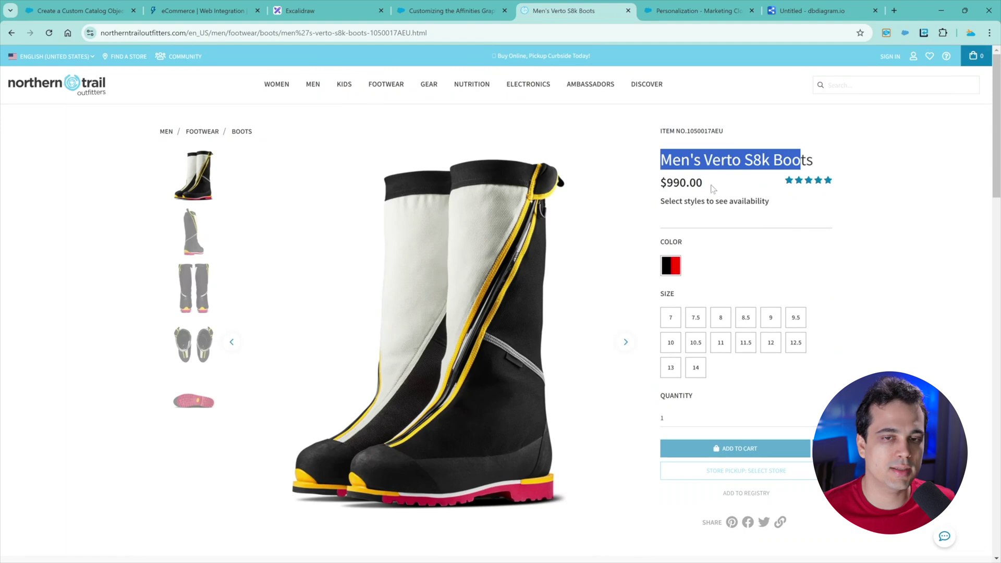
left_click_drag(712, 187, 661, 196)
scroll(723, 221, "down", 4)
scroll(700, 191, "up", 2)
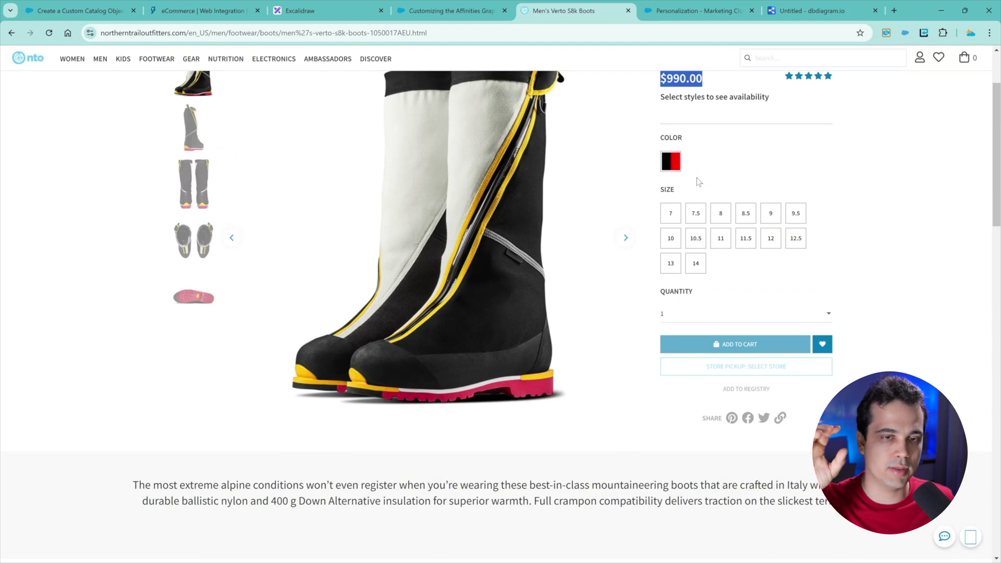
scroll(705, 157, "down", 7)
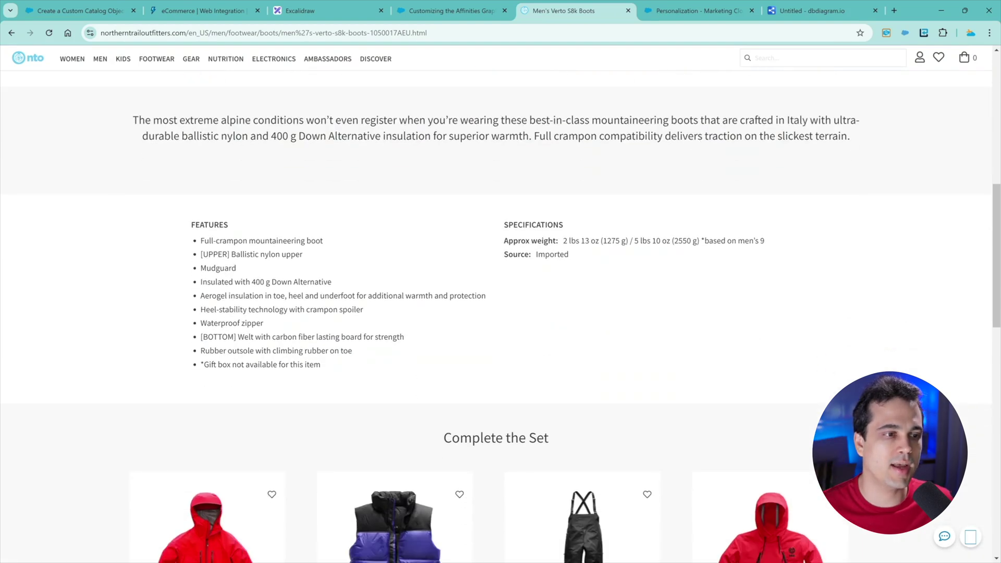
left_click_drag(198, 243, 339, 380)
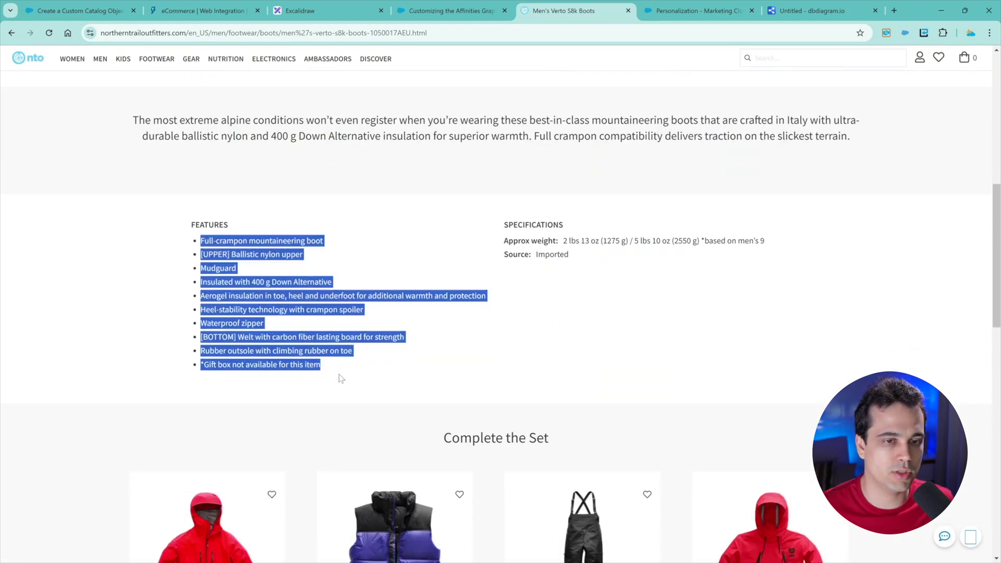
left_click(341, 330)
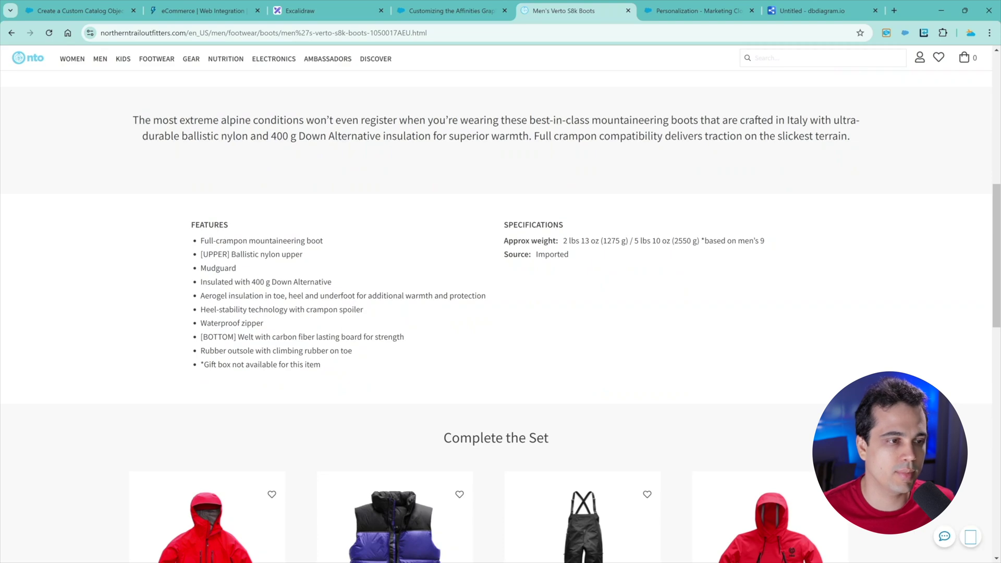
scroll(278, 232, "up", 10)
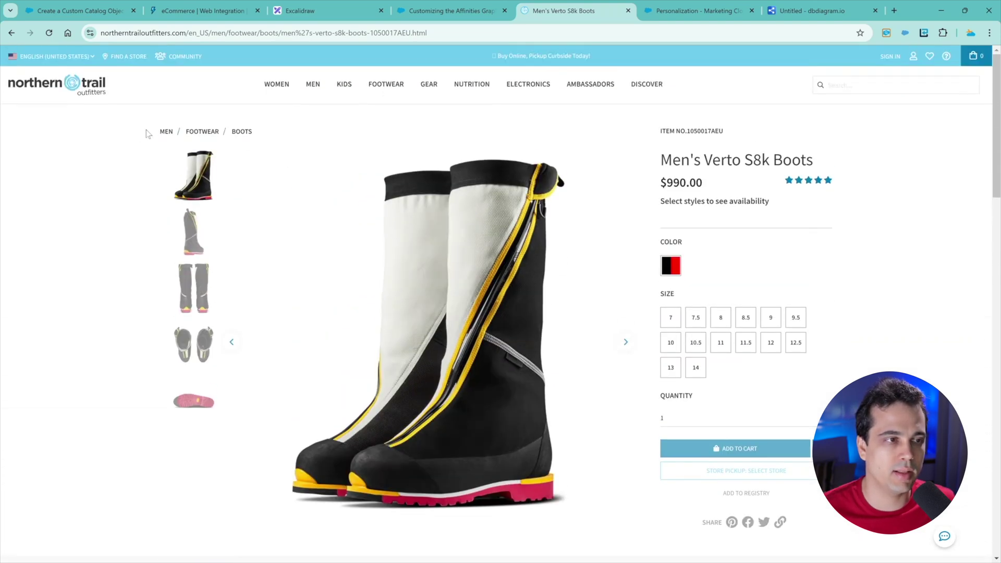
scroll(578, 230, "down", 12)
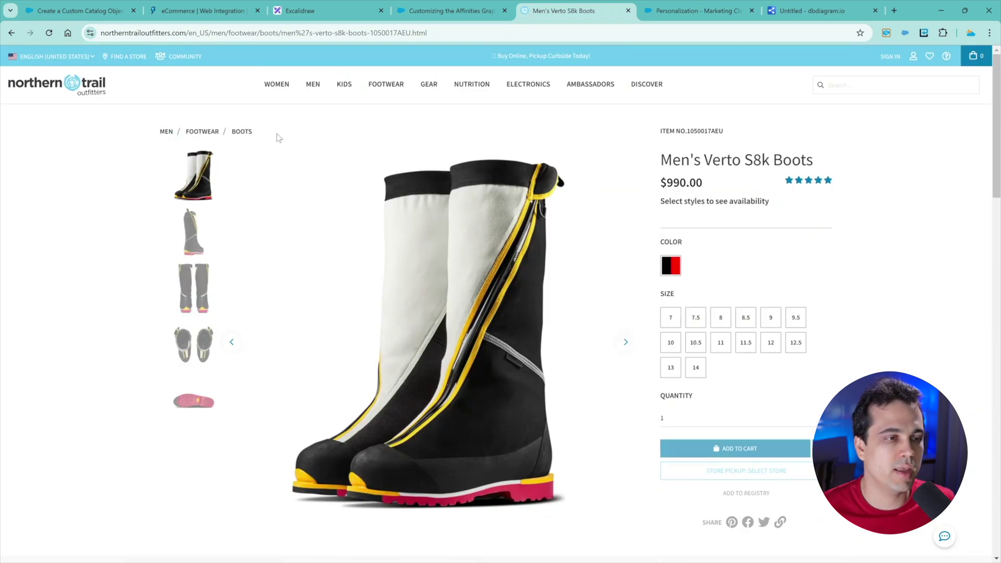
left_click_drag(259, 137, 303, 139)
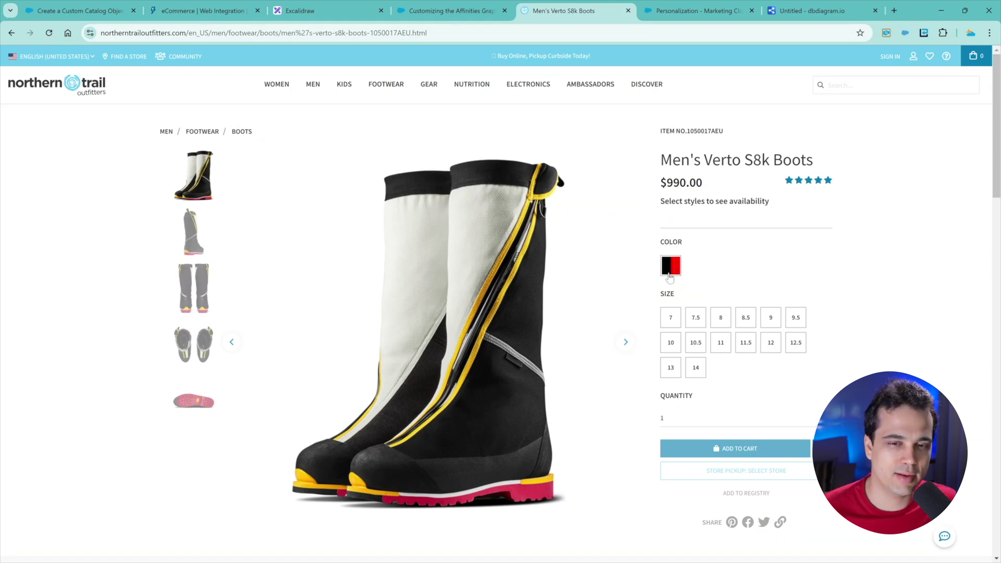
Open the Men's Rainier L5 NTO-tech Pro Jacket product page and select the black color
scroll(654, 246, "down", 15)
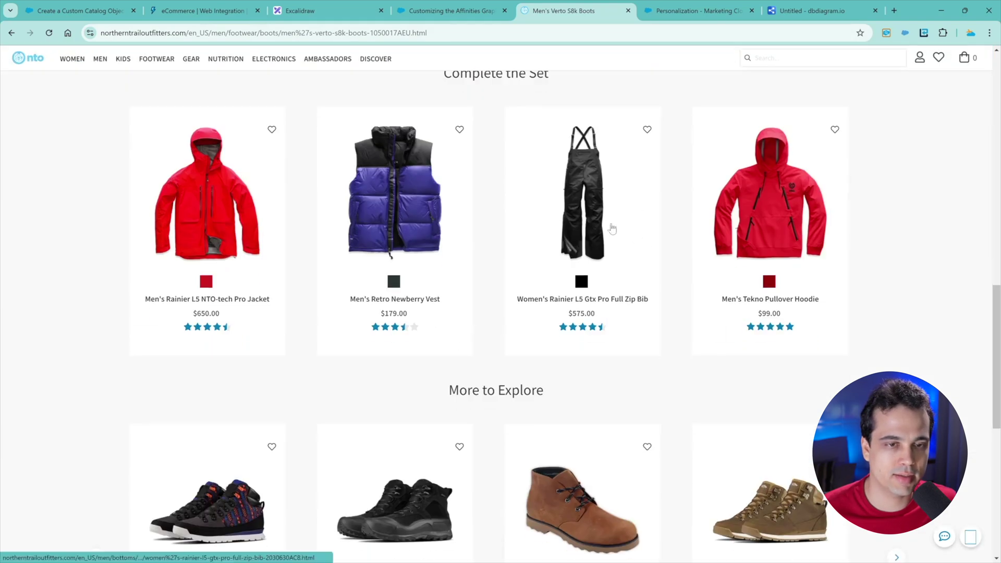
left_click(783, 225)
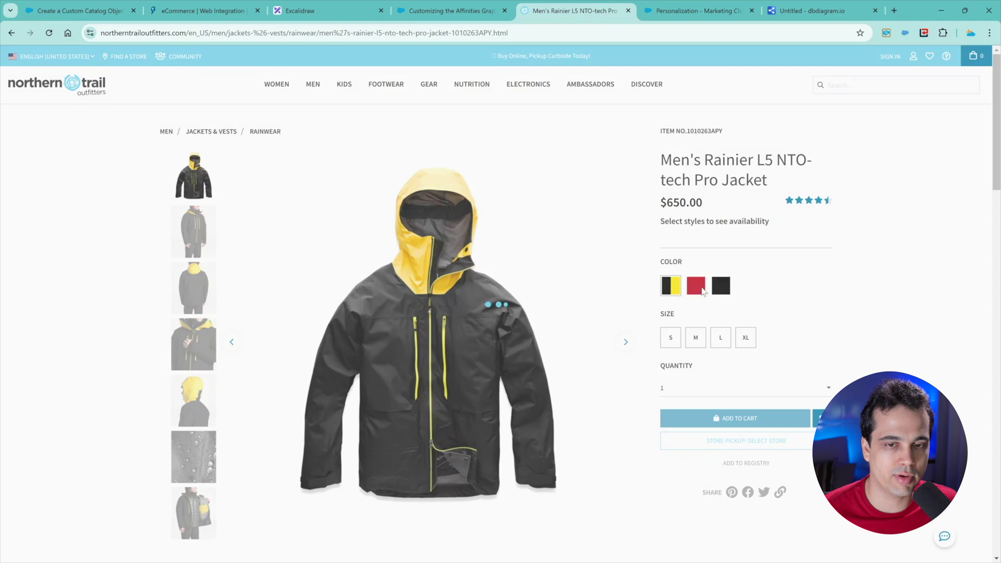
left_click(725, 289)
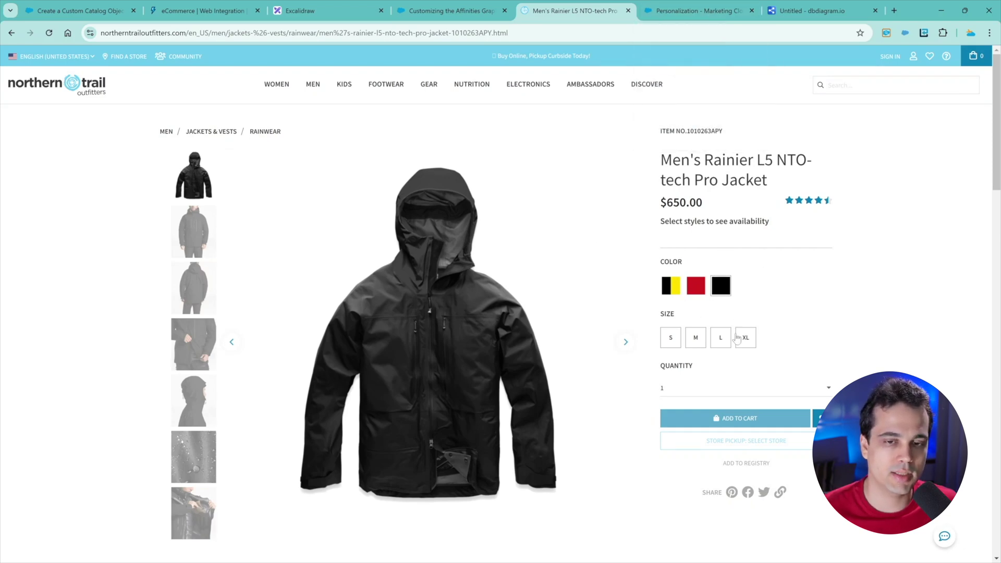
Switch to the Personalization Event Stream and examine the item ID, SKU, type and Color dimension of the latest View Item Detail event
left_click(711, 11)
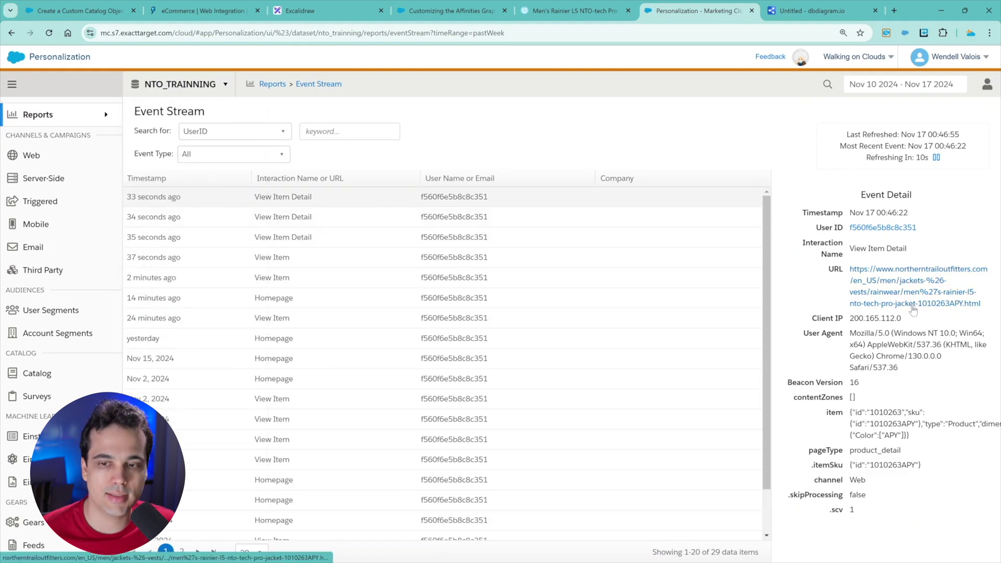
left_click_drag(919, 439, 957, 435)
left_click(851, 412)
left_click(921, 413)
left_click(924, 423)
left_click(958, 434)
left_click_drag(857, 435, 856, 401)
left_click(908, 438)
left_click_drag(926, 424, 986, 424)
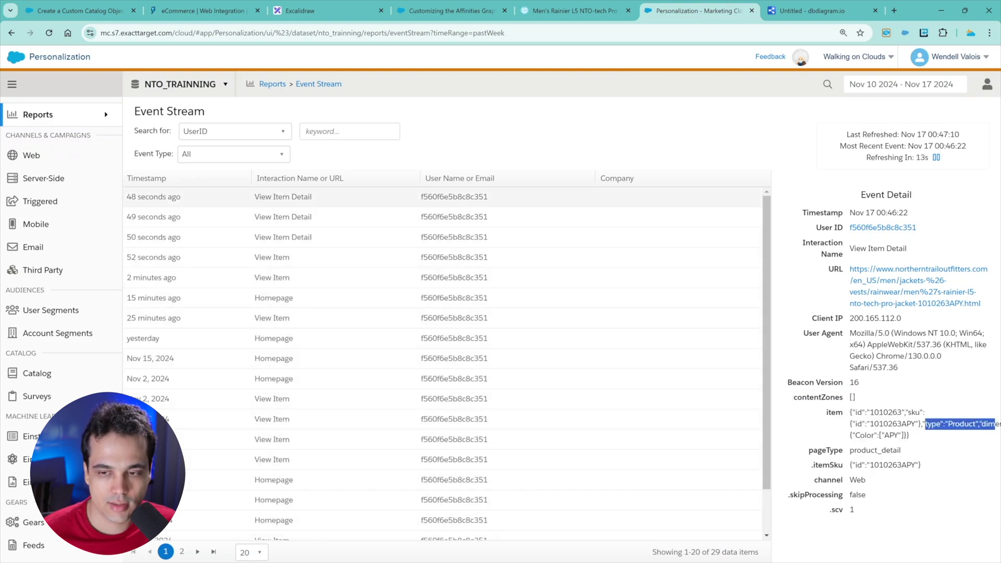
left_click(986, 424)
left_click_drag(850, 414, 910, 435)
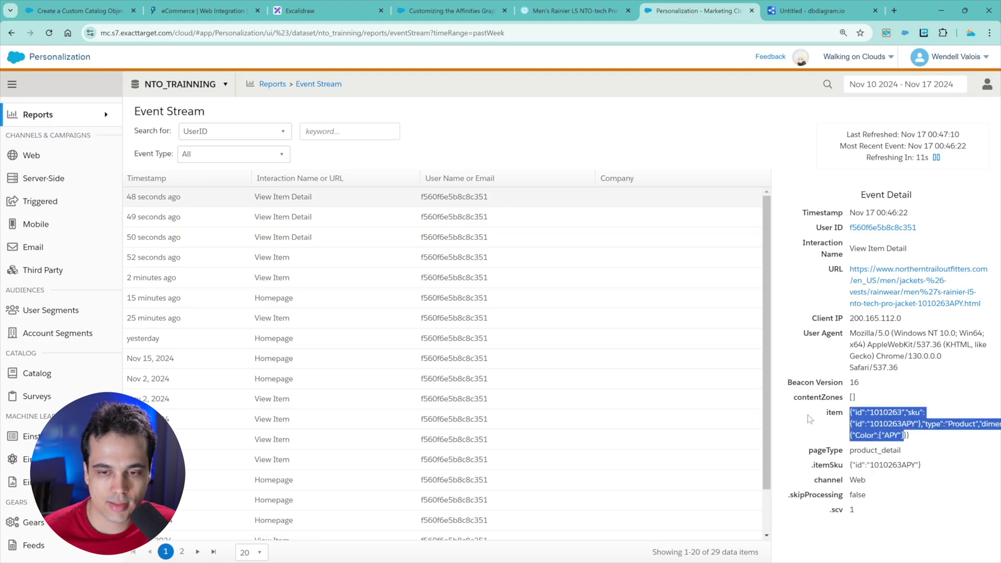
left_click(924, 433)
triple_click(932, 437)
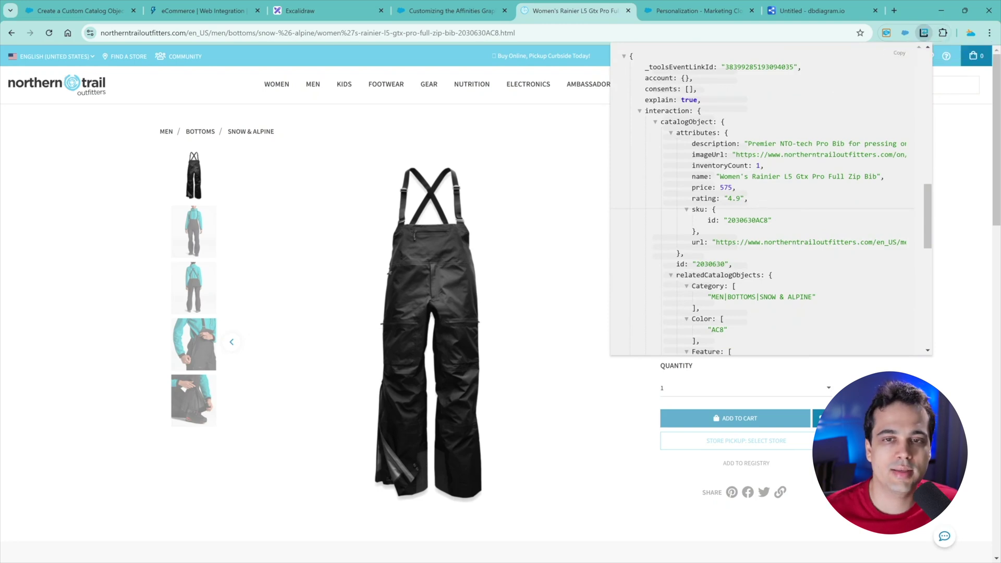
Look through the catalogObject payload sent from the Women's Rainier L5 Gtx Pro Full Zip Bib page, including its relatedCatalogObjects
scroll(753, 187, "down", 1)
scroll(805, 186, "down", 1)
scroll(804, 186, "up", 2)
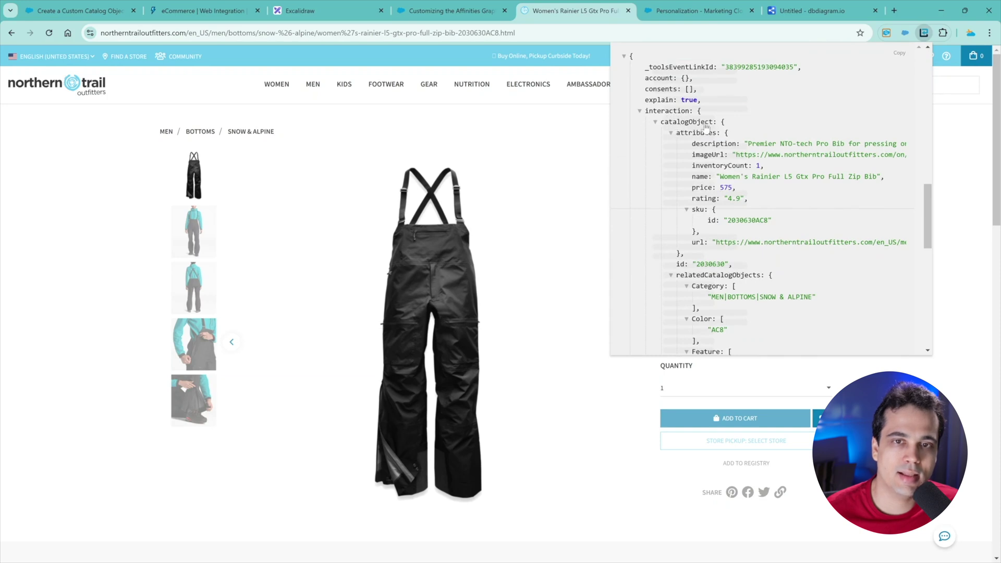
scroll(721, 134, "down", 1)
scroll(740, 131, "down", 4)
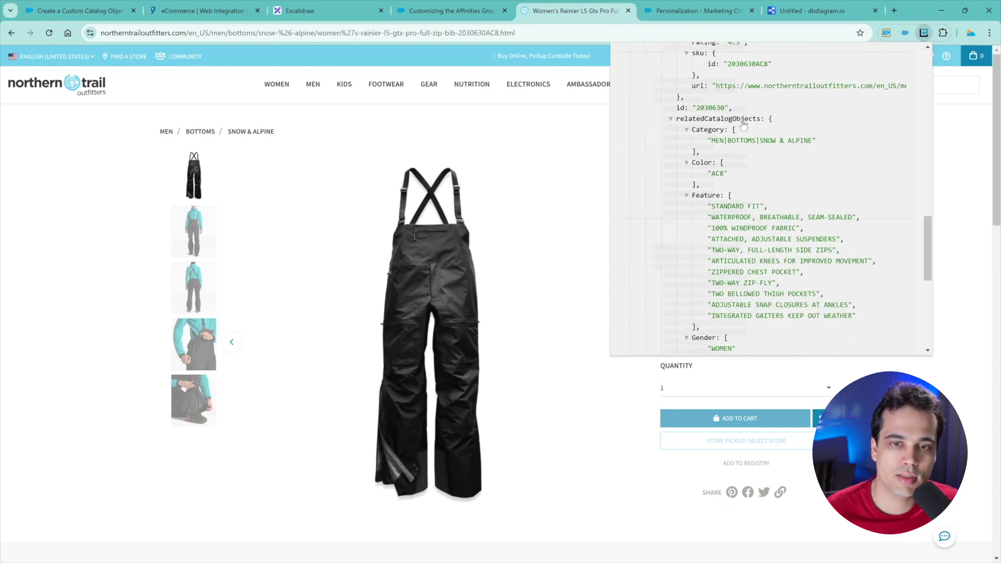
scroll(745, 128, "down", 1)
left_click_drag(675, 225, 735, 225)
scroll(746, 221, "up", 5)
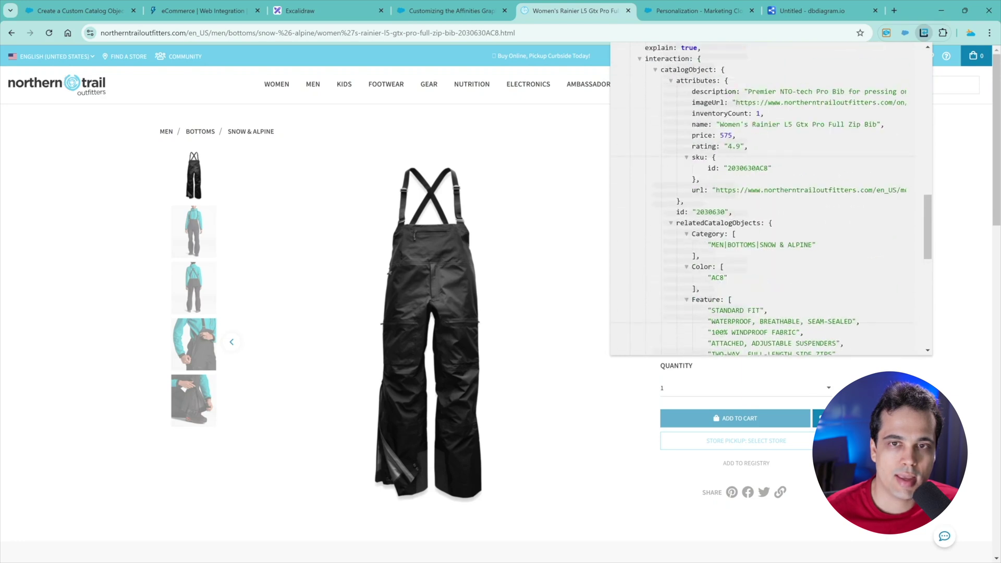
Examine the payload's product attributes, including description, imageUrl, inventoryCount, name and price
left_click_drag(692, 89, 737, 137)
left_click(753, 143)
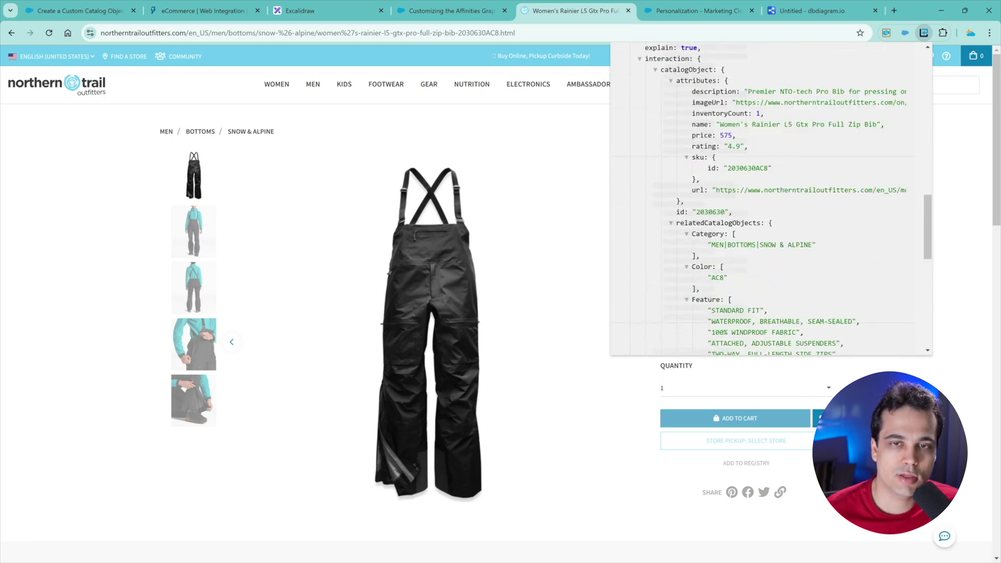
left_click_drag(712, 102, 788, 103)
left_click_drag(703, 113, 765, 113)
left_click(699, 134)
left_click_drag(699, 113, 853, 124)
double_click(703, 135)
left_click(655, 101)
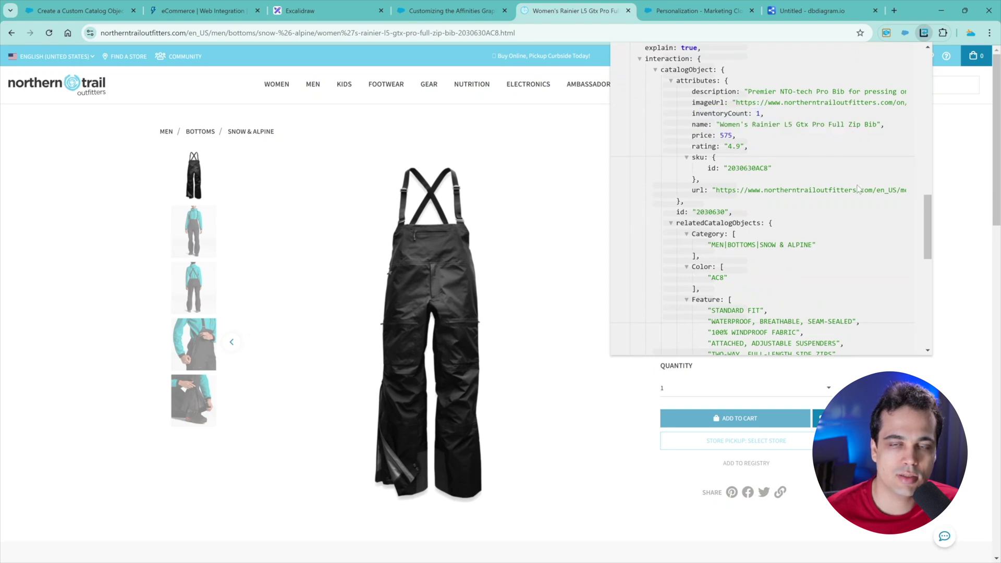
Examine the Category, Color, Feature and Gender values in the payload's relatedCatalogObjects
scroll(740, 156, "down", 1)
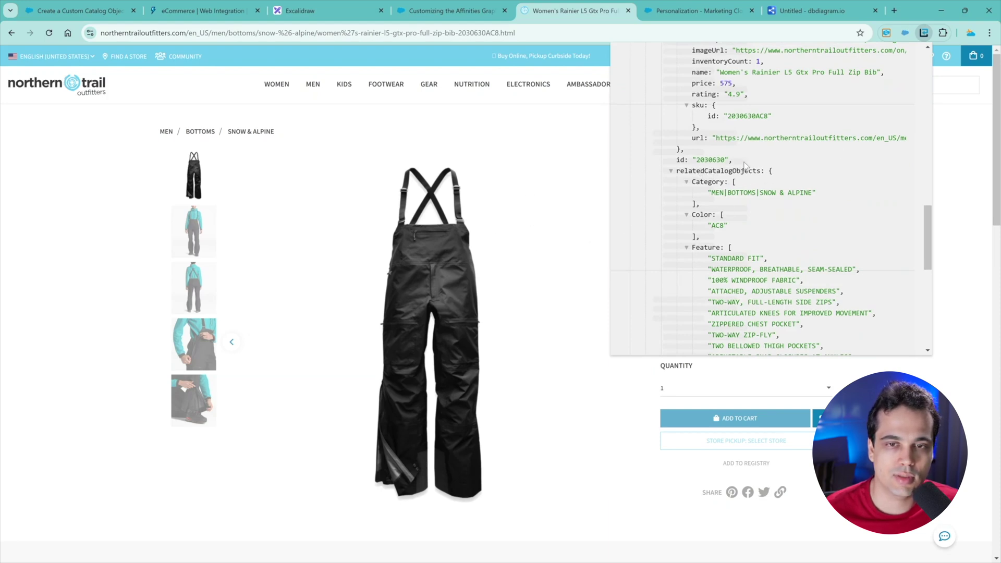
scroll(745, 186, "down", 1)
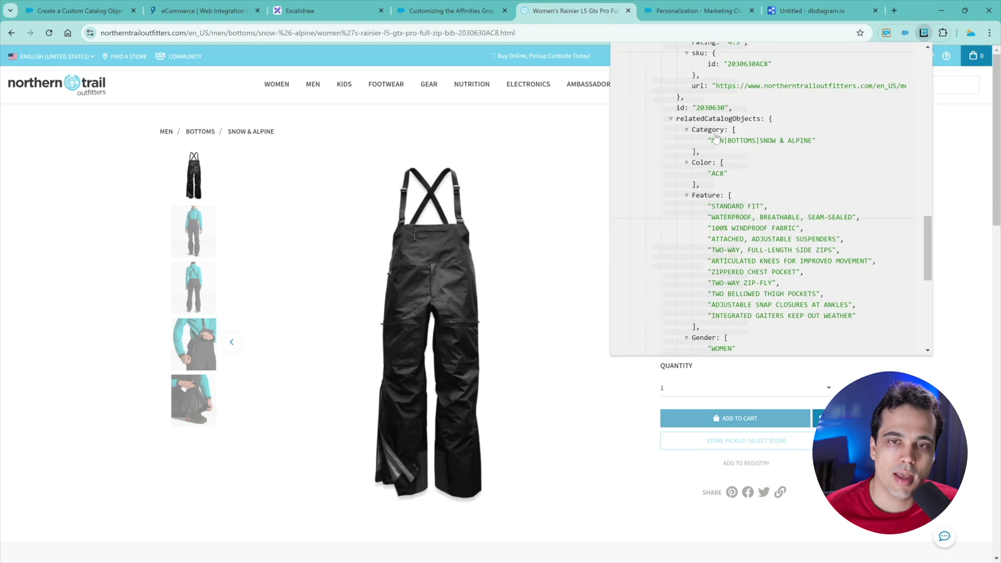
left_click_drag(707, 141, 816, 140)
left_click_drag(708, 174, 864, 318)
left_click(730, 175)
scroll(825, 287, "down", 1)
scroll(824, 288, "down", 2)
left_click(706, 194)
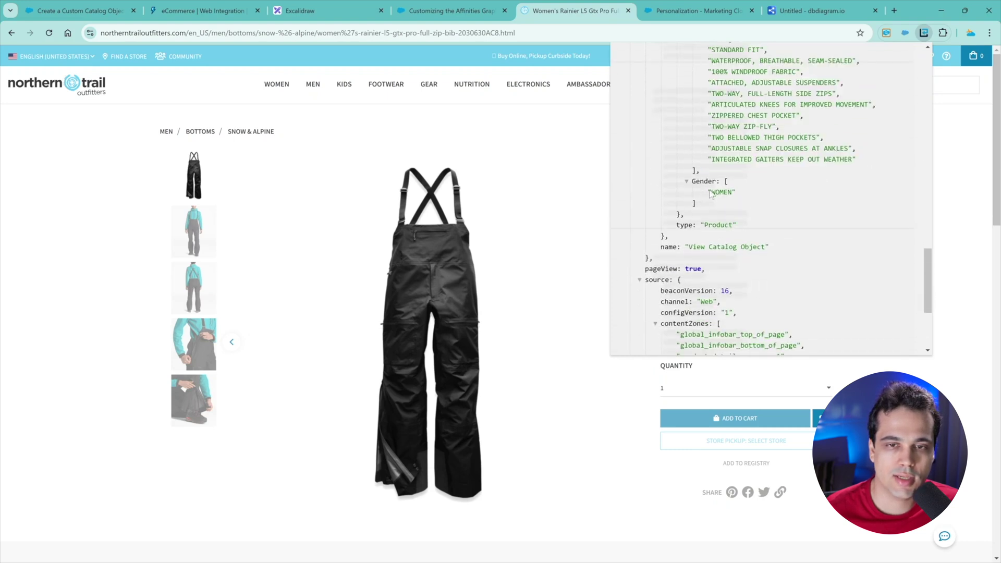
Compare the payload's relatedCatalogObjects with the Product data model in dbdiagram.io, and return to the bib's product page
scroll(724, 180, "up", 2)
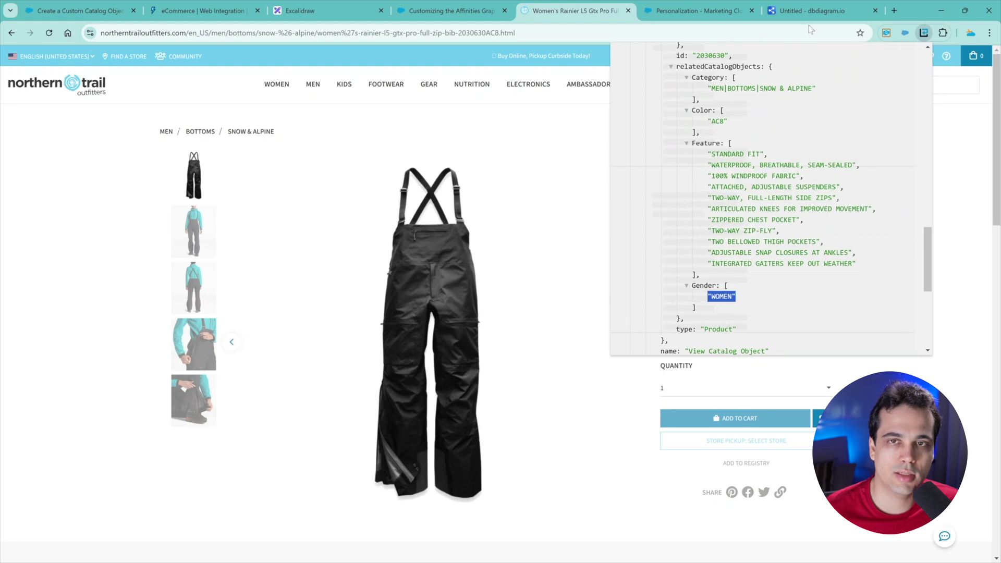
left_click(787, 10)
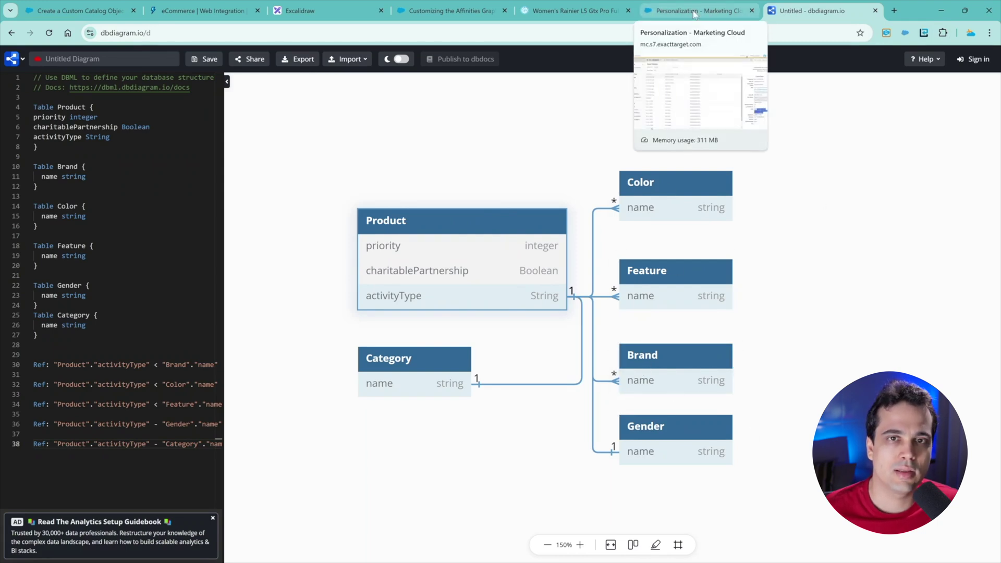
left_click(573, 11)
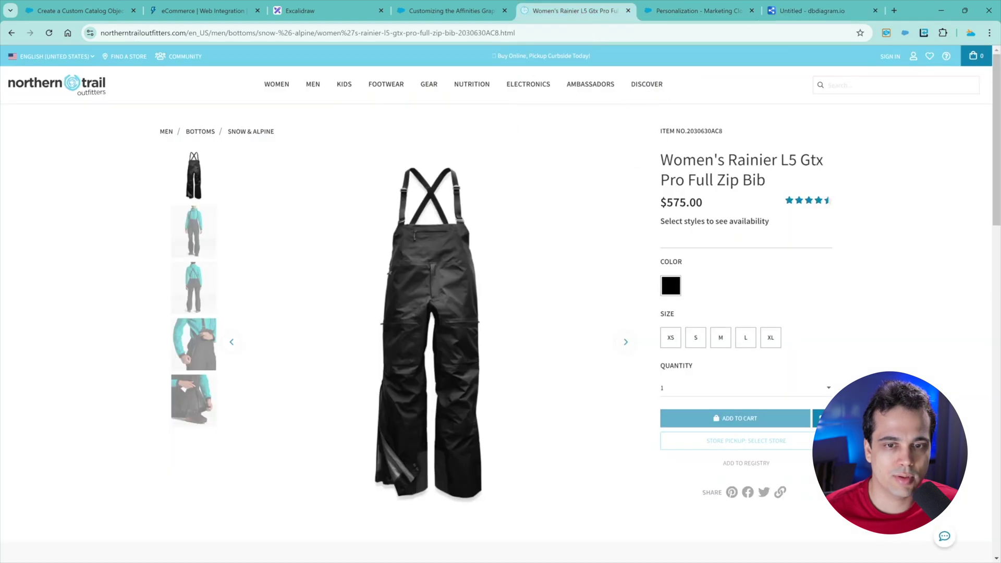
Examine the bib page's Features, Specifications and More to Explore sections, and switch to the Create a Custom Catalog Object help article
scroll(480, 223, "down", 10)
scroll(480, 223, "up", 2)
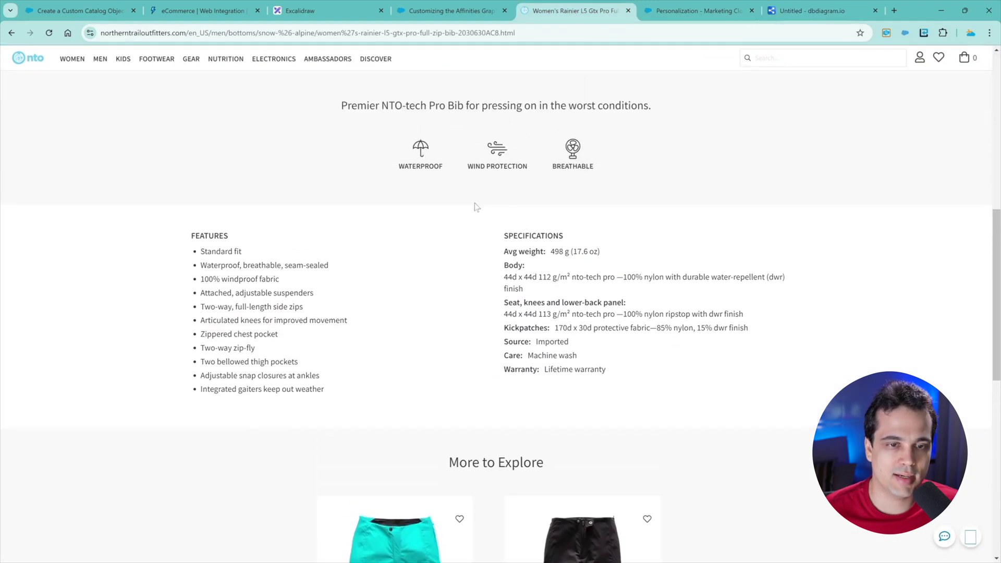
scroll(505, 321, "down", 6)
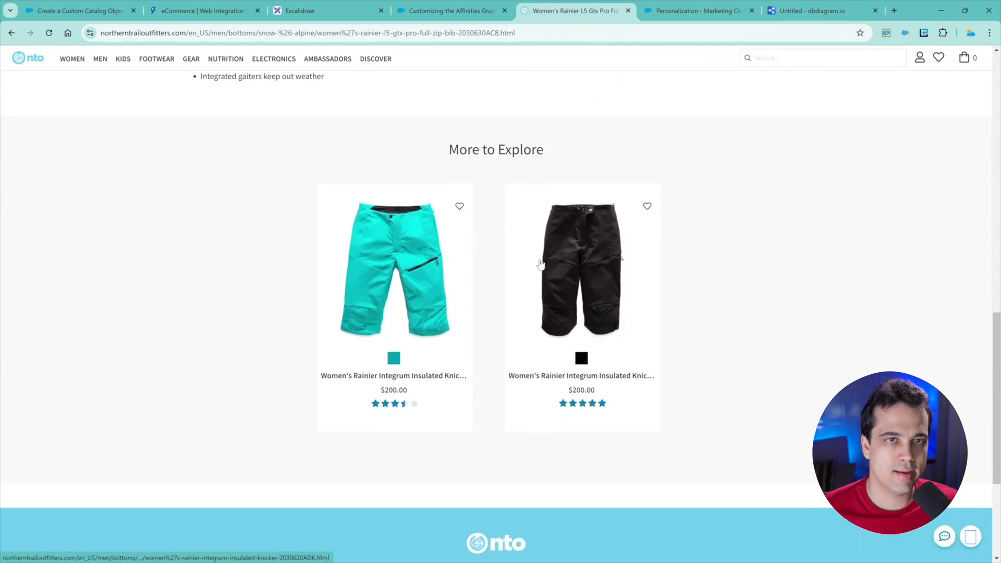
scroll(540, 265, "up", 10)
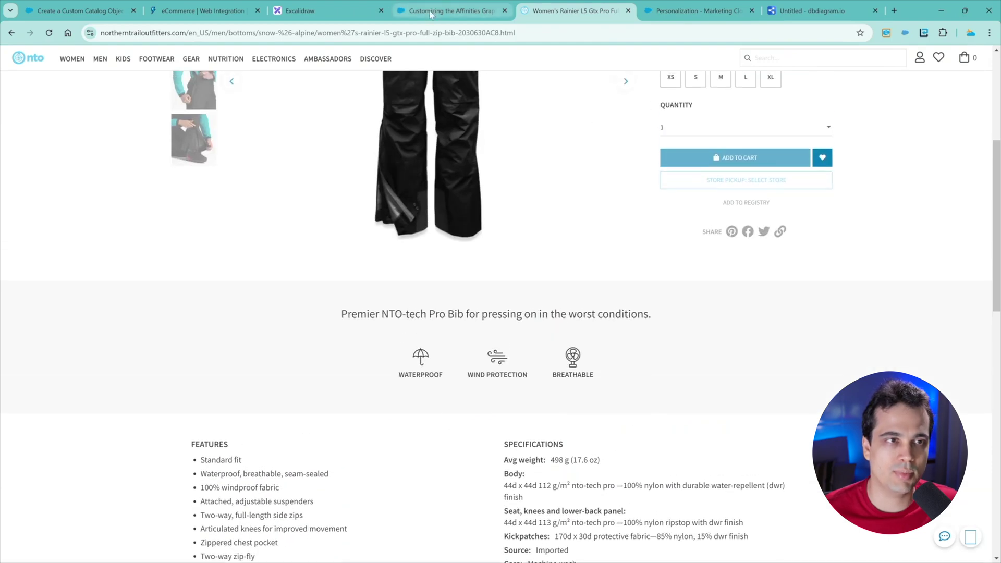
left_click(78, 10)
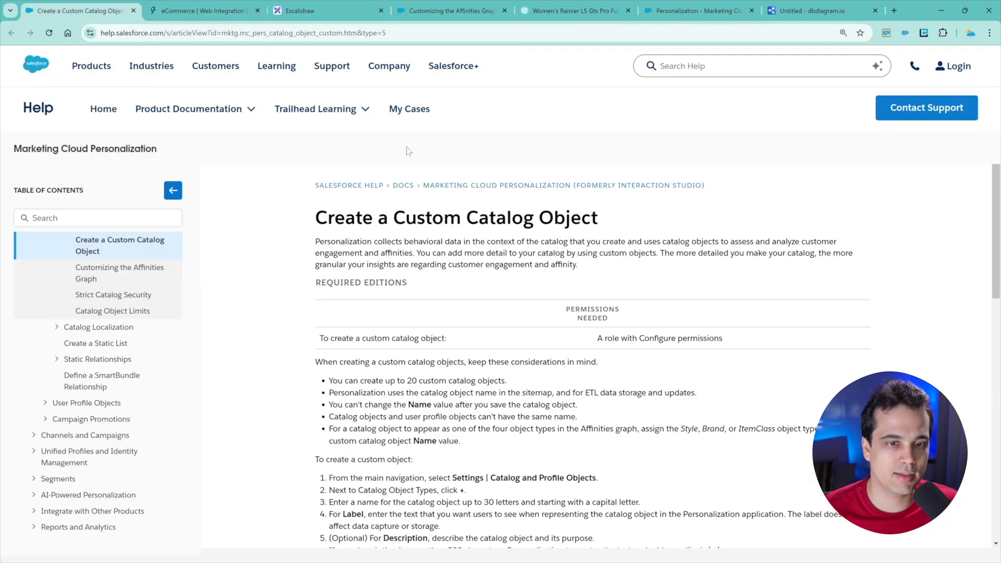
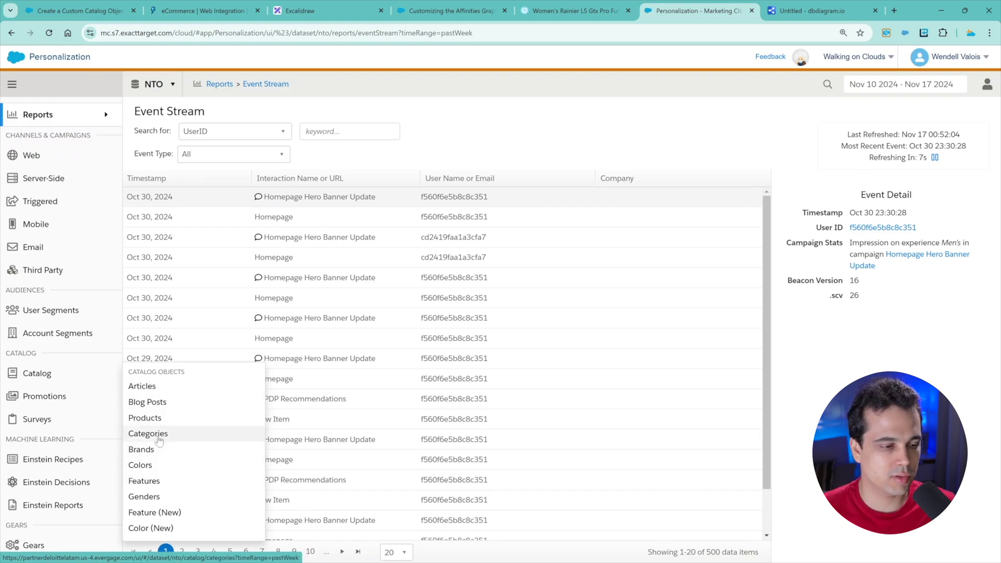
Open the Women's Boreaz Long-sleeve Roll-up Shirt from the NTO product catalog for editing and review its name, URL and image URL
left_click(156, 417)
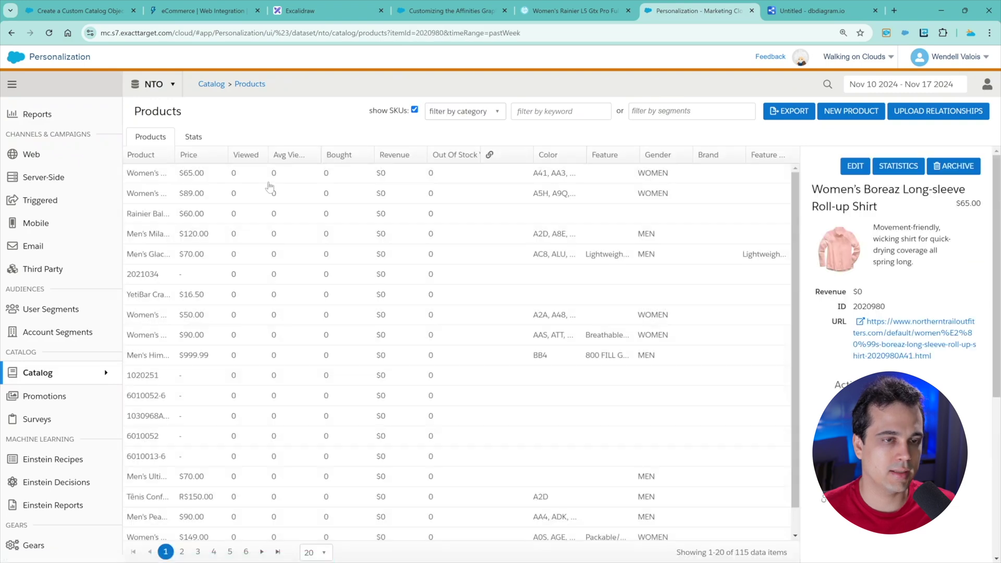
left_click(851, 167)
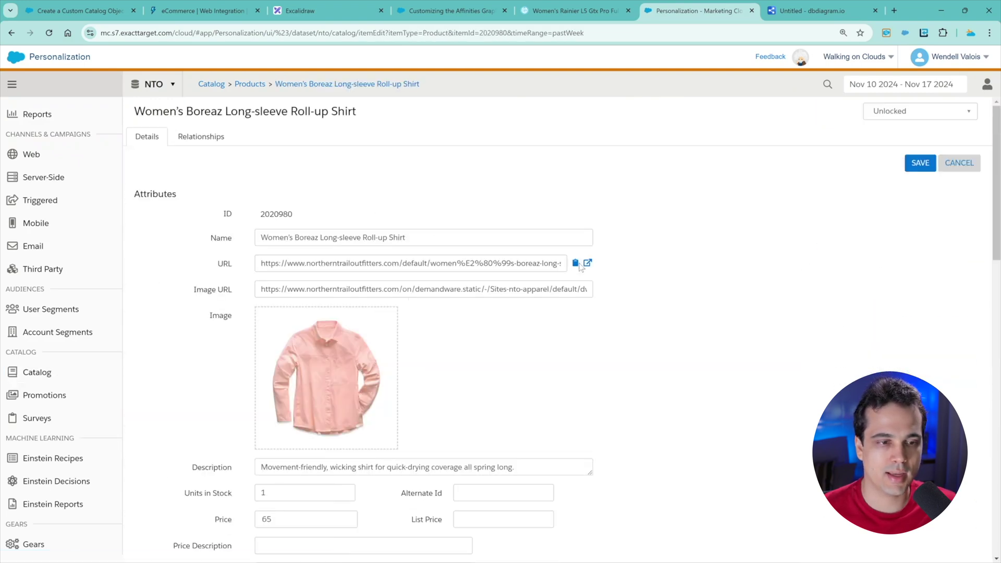
scroll(326, 332, "down", 2)
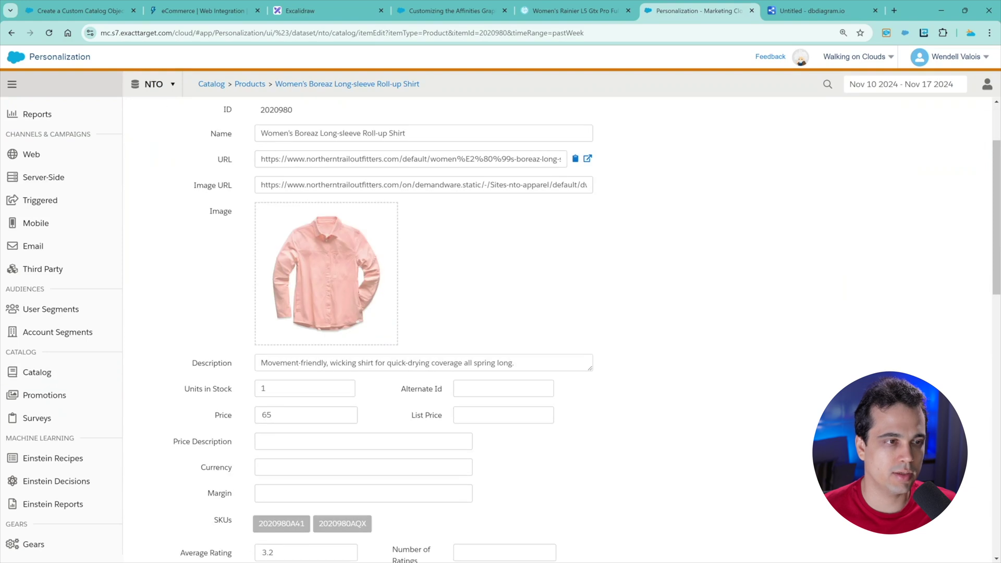
left_click_drag(404, 134, 454, 159)
left_click_drag(278, 185, 441, 185)
scroll(408, 260, "down", 2)
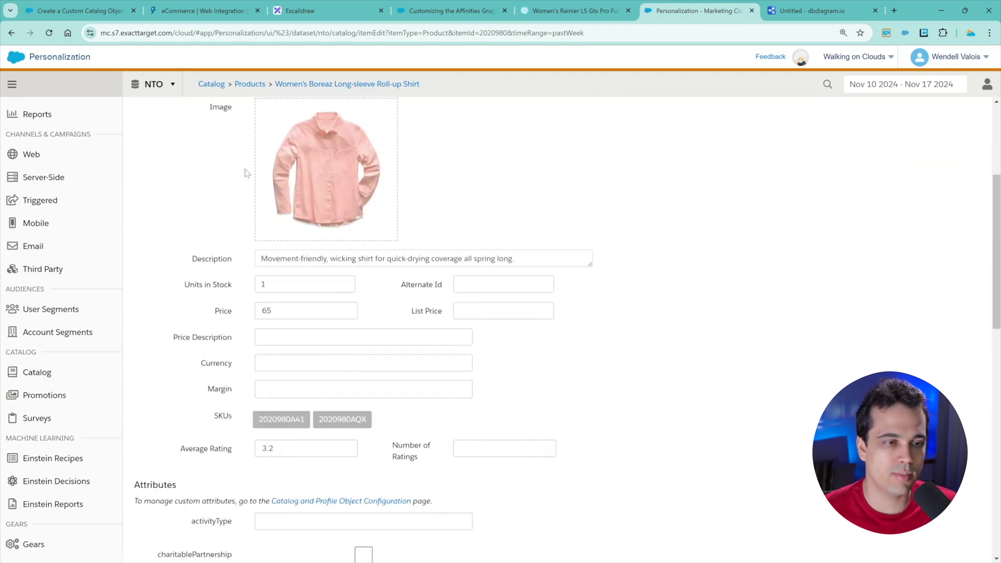
Examine the shirt's standard attributes, including description, units in stock, price, SKUs and average rating
scroll(247, 174, "down", 2)
left_click_drag(514, 154, 276, 155)
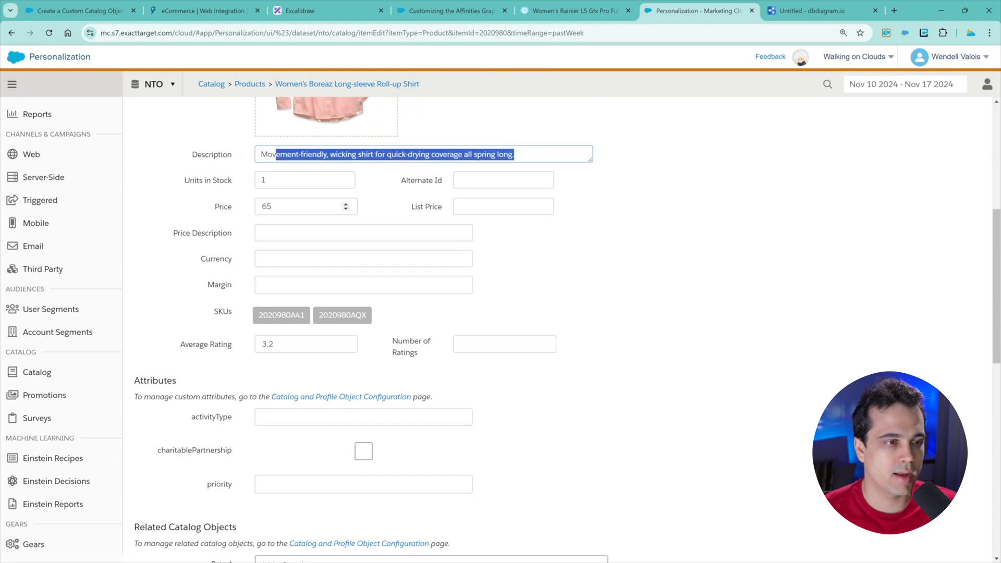
scroll(339, 219, "down", 1)
scroll(361, 253, "up", 2)
scroll(365, 261, "up", 4)
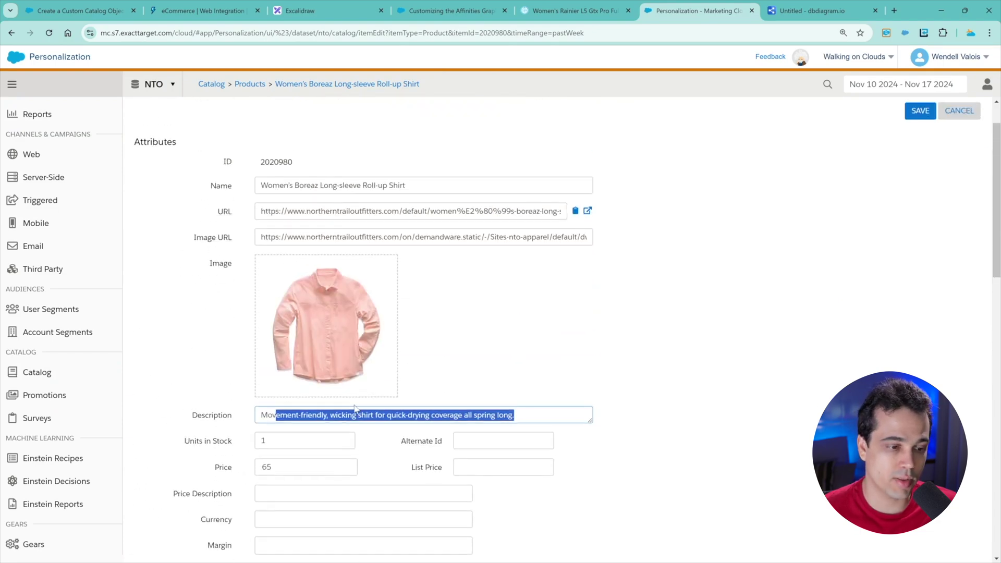
scroll(365, 260, "down", 2)
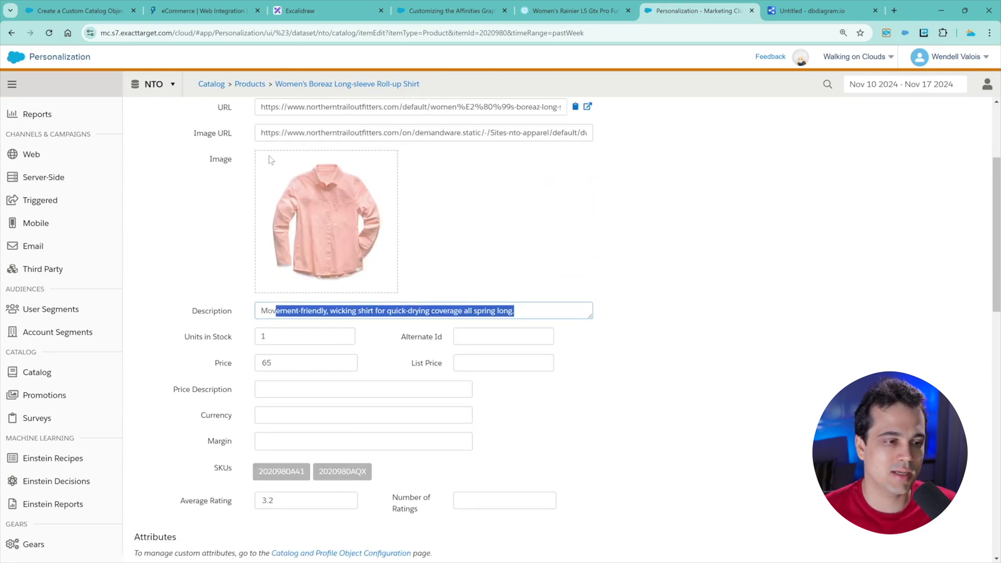
scroll(255, 367, "down", 5)
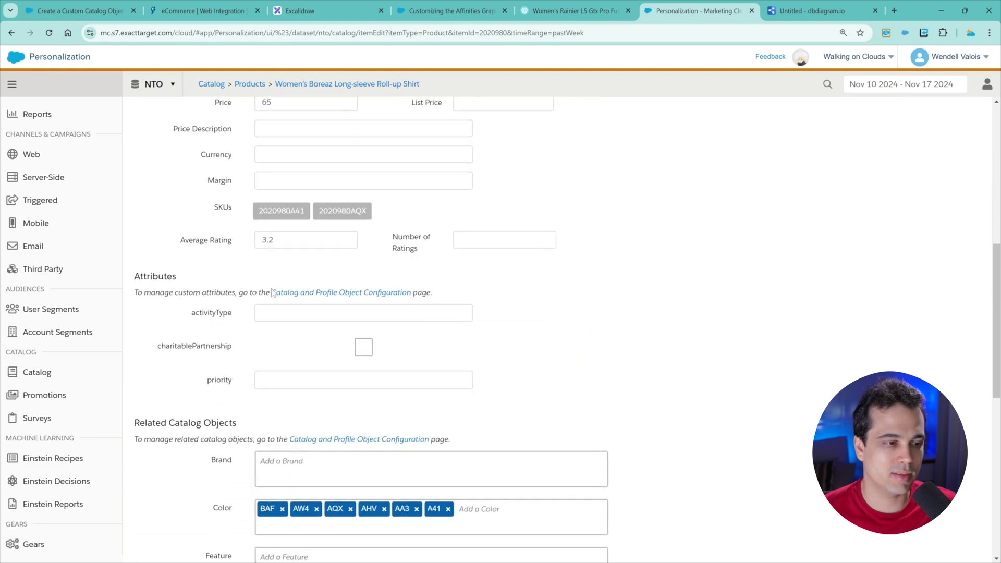
Examine the shirt's custom Attributes section, focusing on the activityType field
left_click_drag(183, 277, 134, 277)
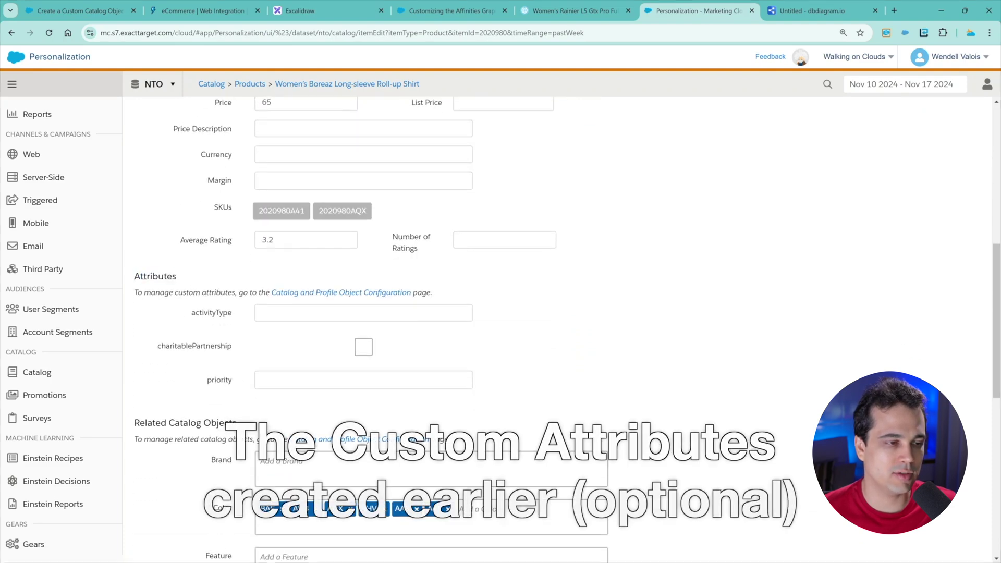
left_click(180, 312)
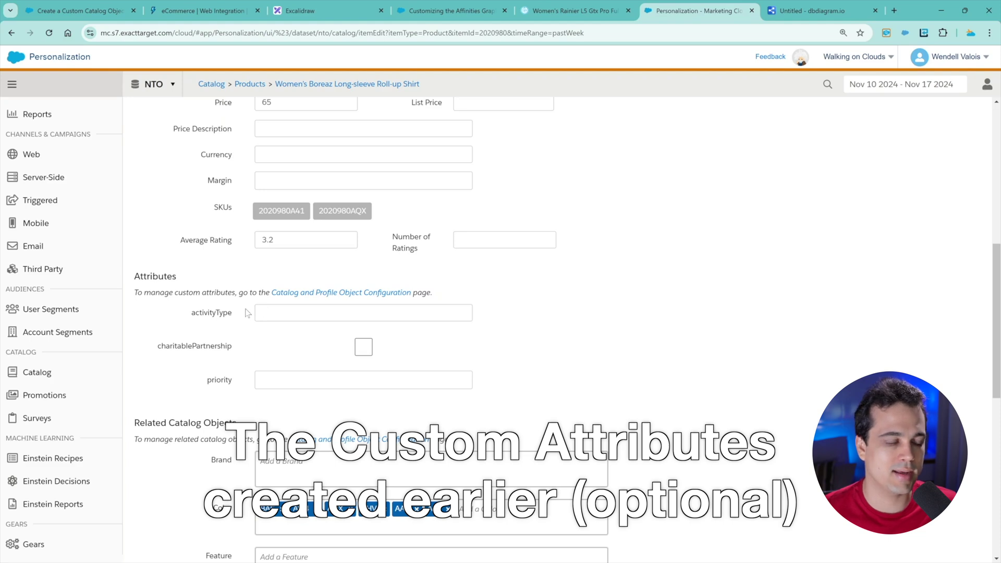
left_click_drag(193, 321, 253, 324)
left_click(259, 315)
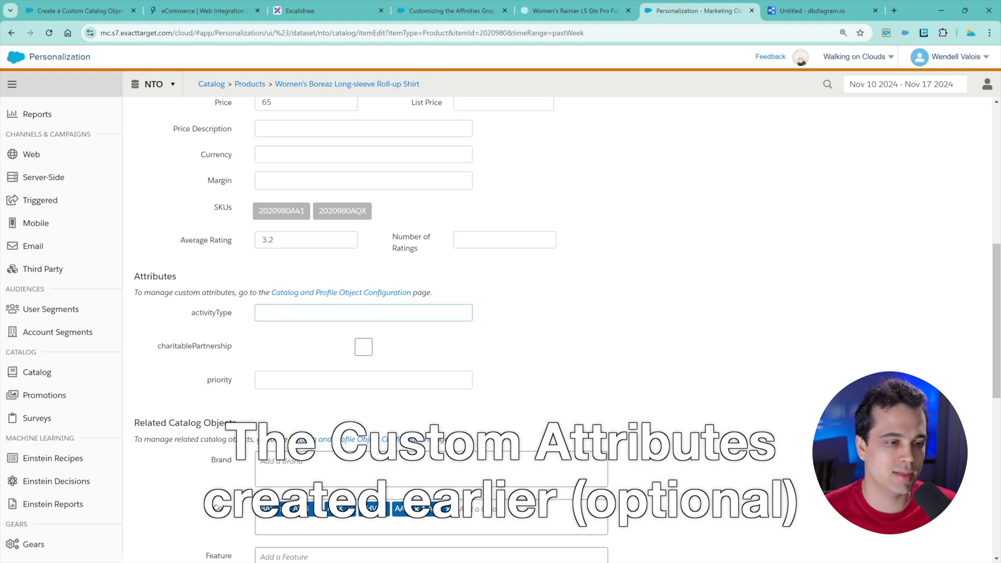
Try switching the shirt's charitablePartnership attribute on and off
left_click(367, 354)
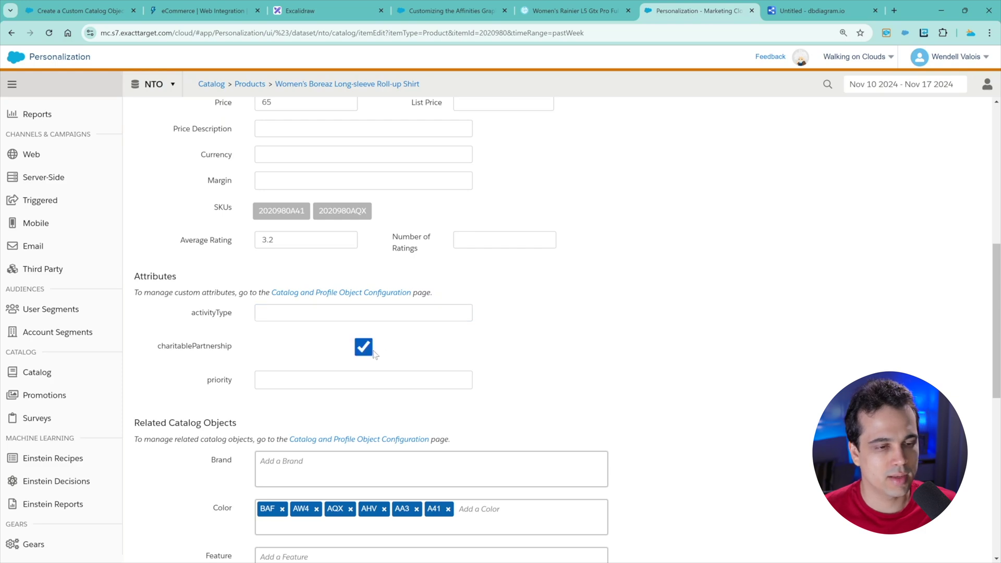
left_click(367, 355)
left_click(367, 356)
left_click(367, 357)
Set the shirt's priority attribute to 2
left_click(460, 381)
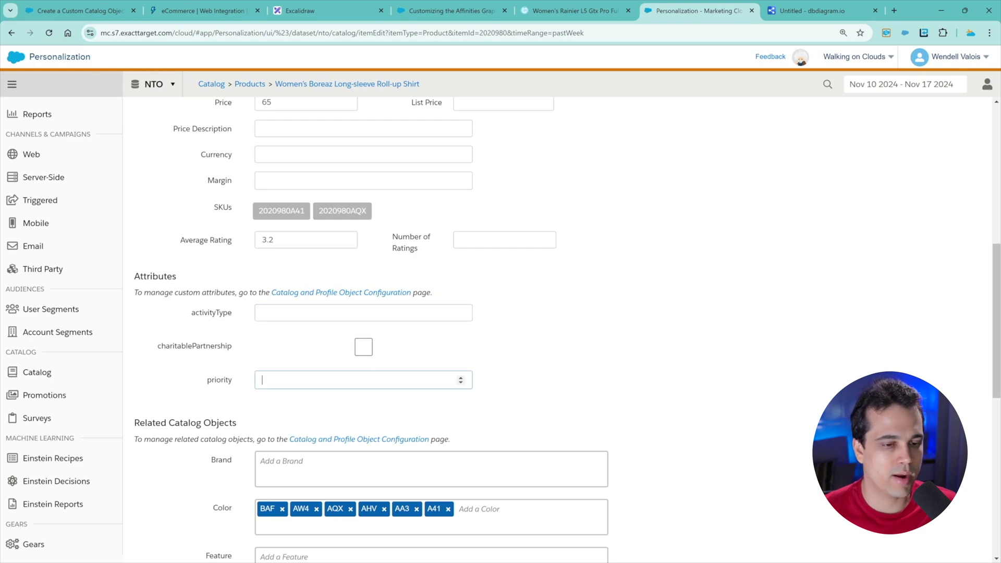
left_click(460, 378)
left_click(461, 378)
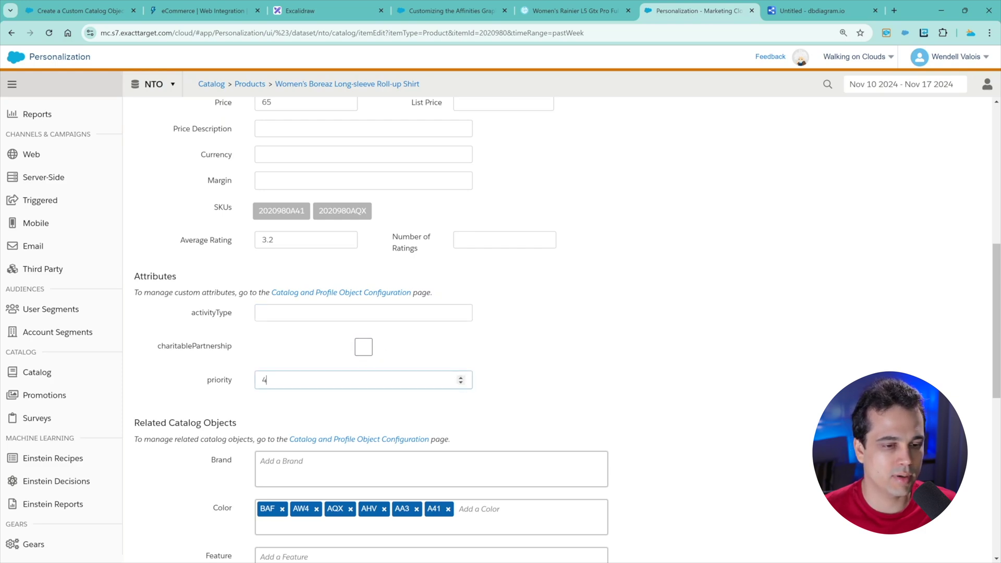
left_click(460, 378)
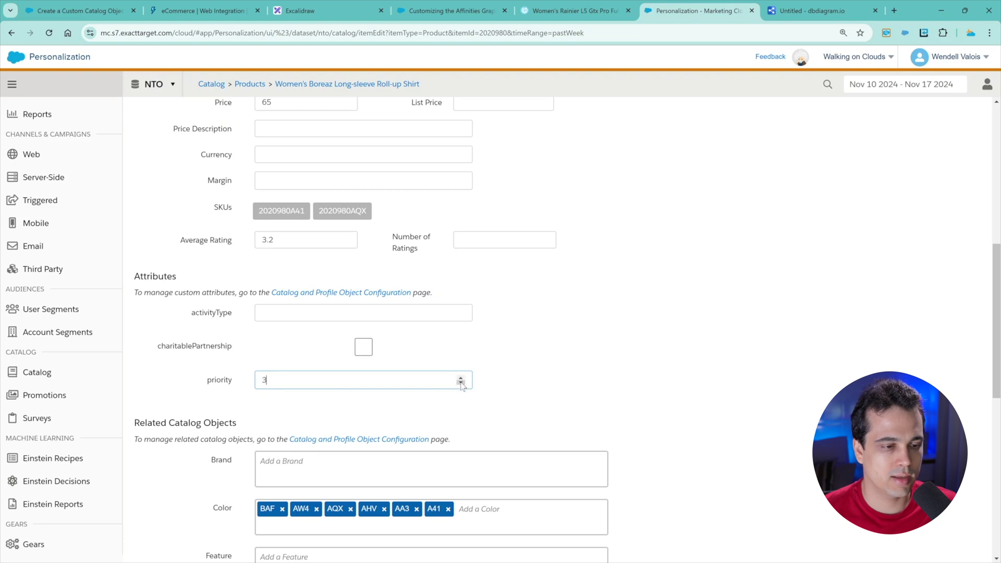
left_click(461, 384)
Examine the Brand and Color entries among the shirt's related catalog objects
scroll(460, 383, "down", 5)
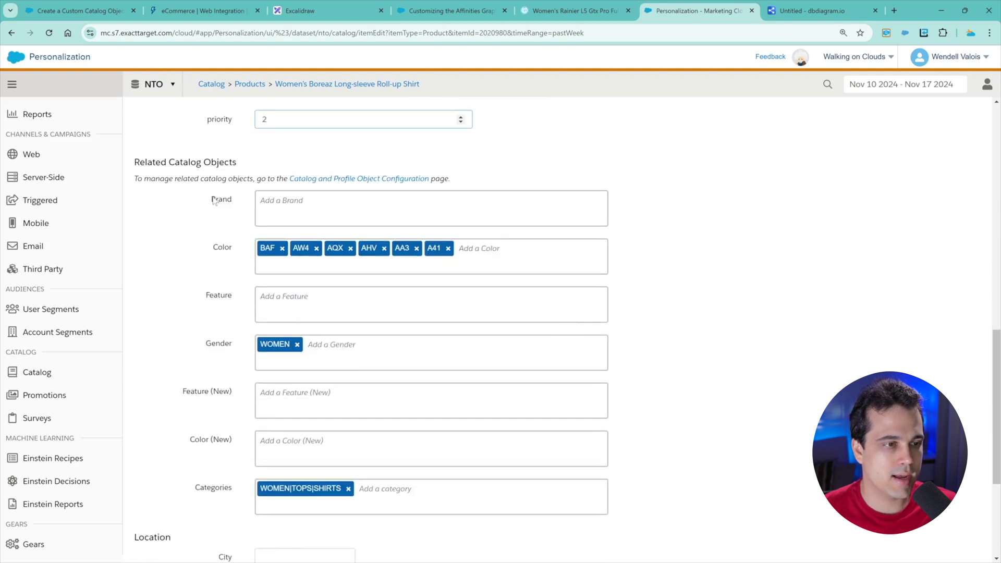
left_click_drag(214, 201, 236, 204)
left_click(261, 201)
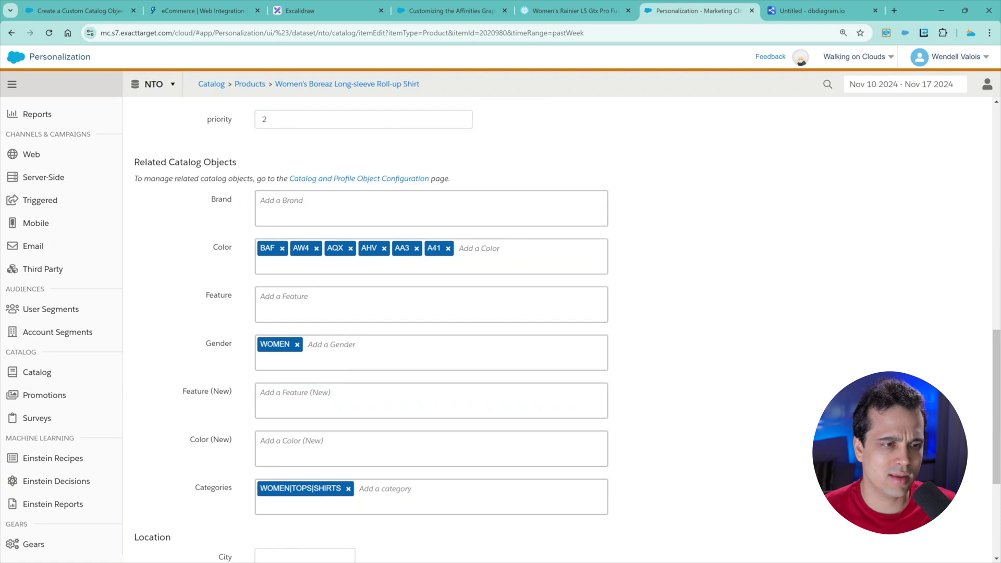
scroll(246, 219, "down", 1)
left_click_drag(213, 201, 248, 201)
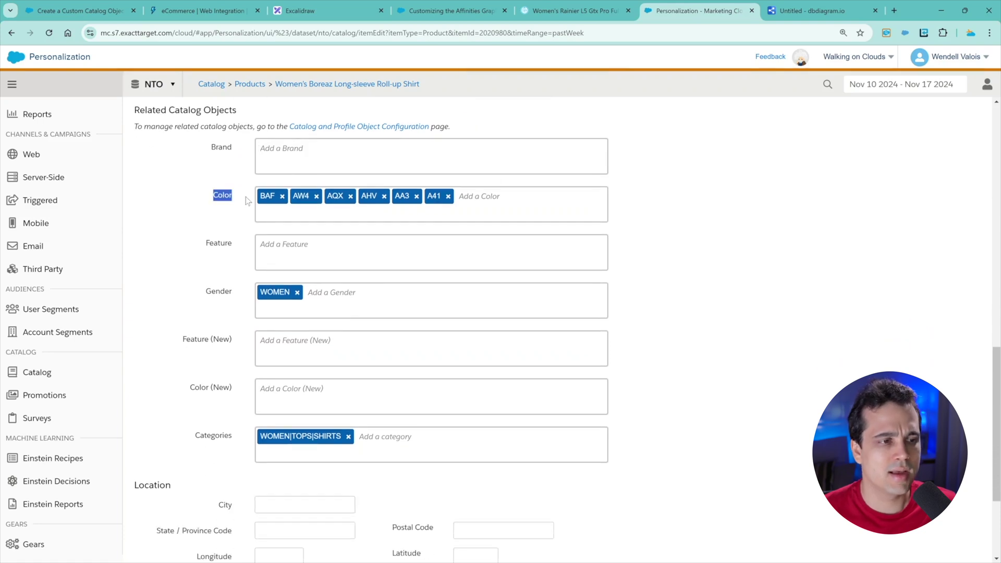
Review the rest of the shirt's related catalog objects, down to the assigned Categories
scroll(351, 248, "up", 14)
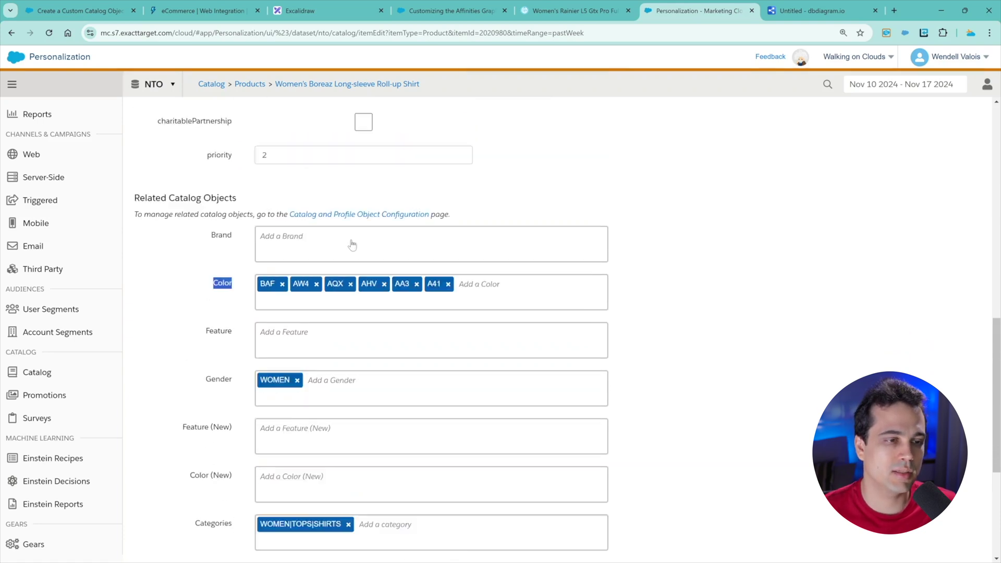
scroll(347, 330, "down", 11)
scroll(385, 291, "down", 2)
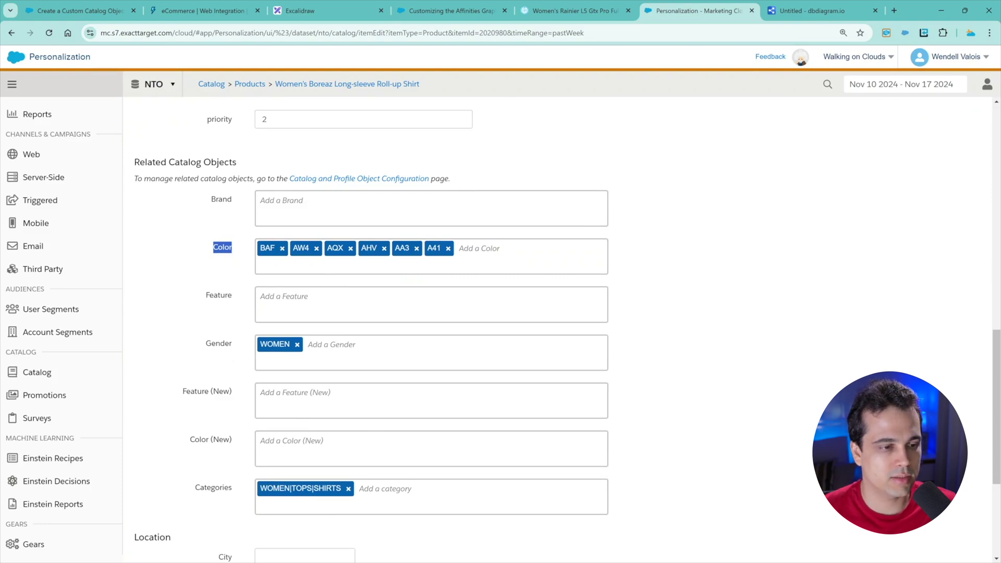
scroll(282, 322, "down", 2)
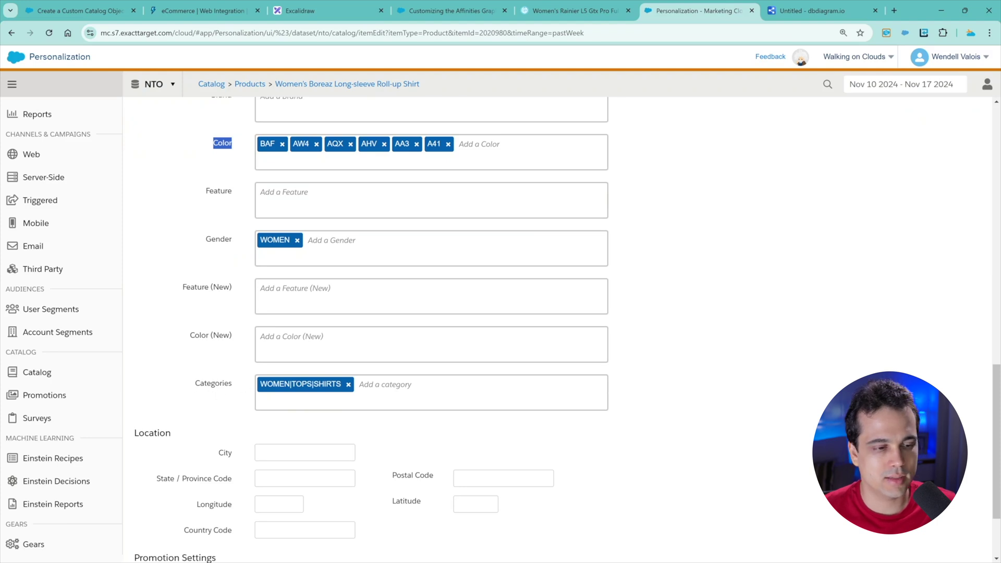
scroll(230, 378, "down", 2)
left_click_drag(196, 280, 246, 292)
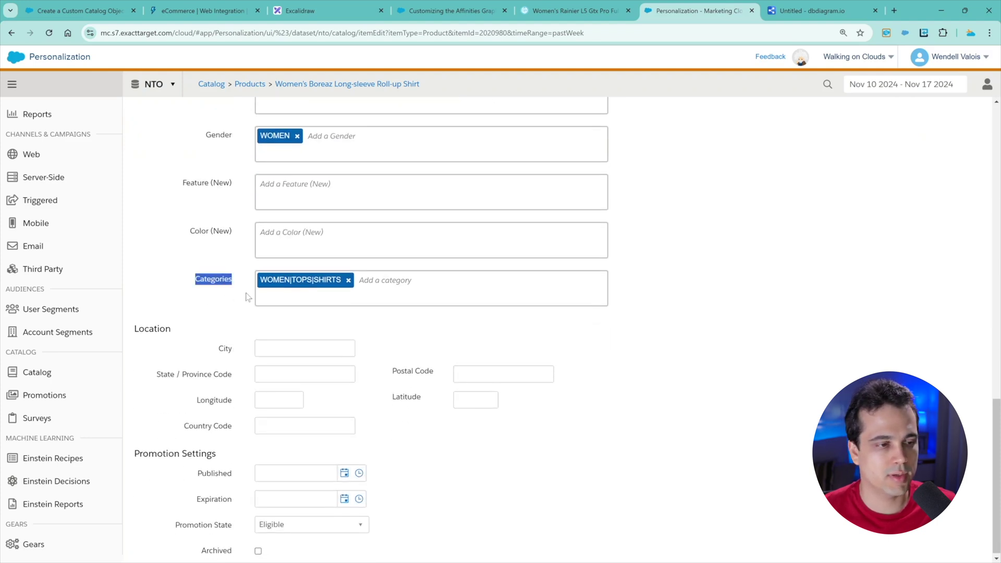
left_click(197, 287)
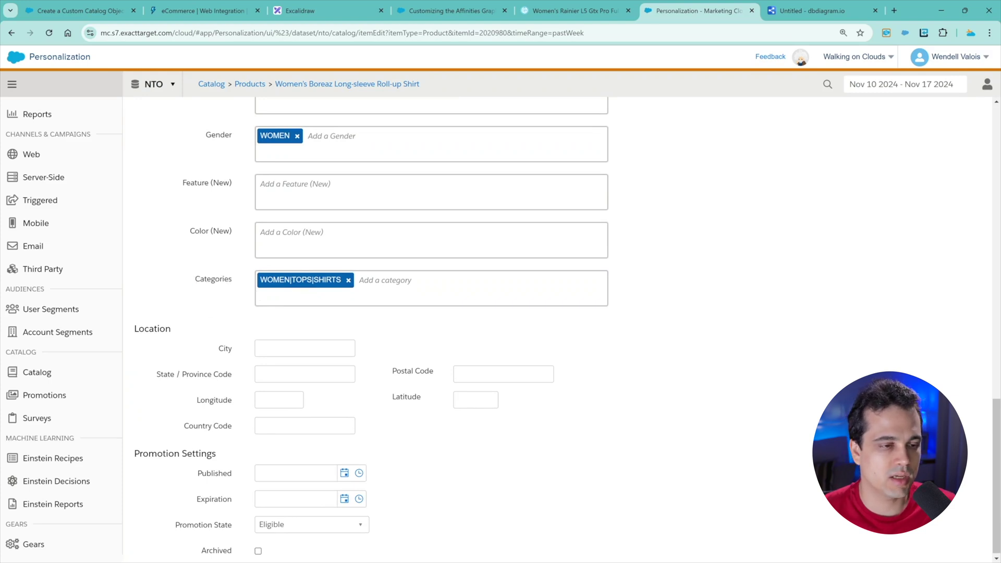
Recheck the shirt's full record, from its basic attributes to its related objects, Location and Promotion Settings
scroll(472, 314, "down", 1)
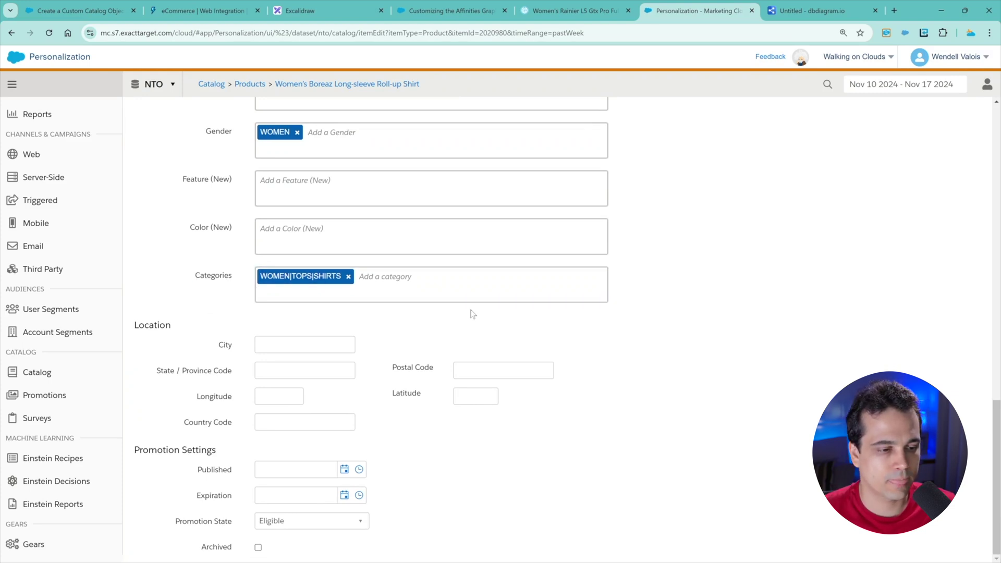
scroll(537, 401, "up", 15)
scroll(521, 365, "down", 10)
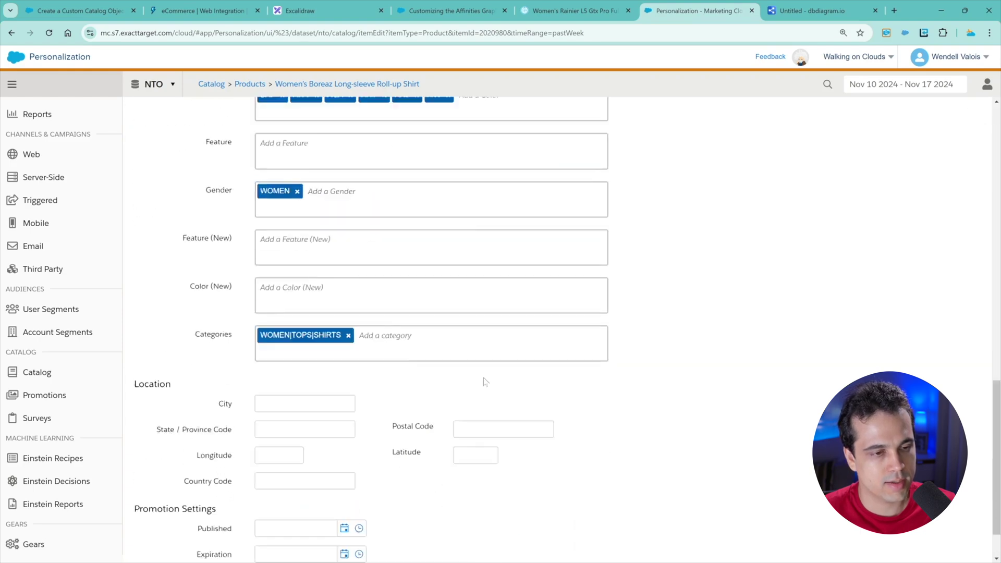
scroll(501, 261, "up", 4)
scroll(474, 99, "up", 6)
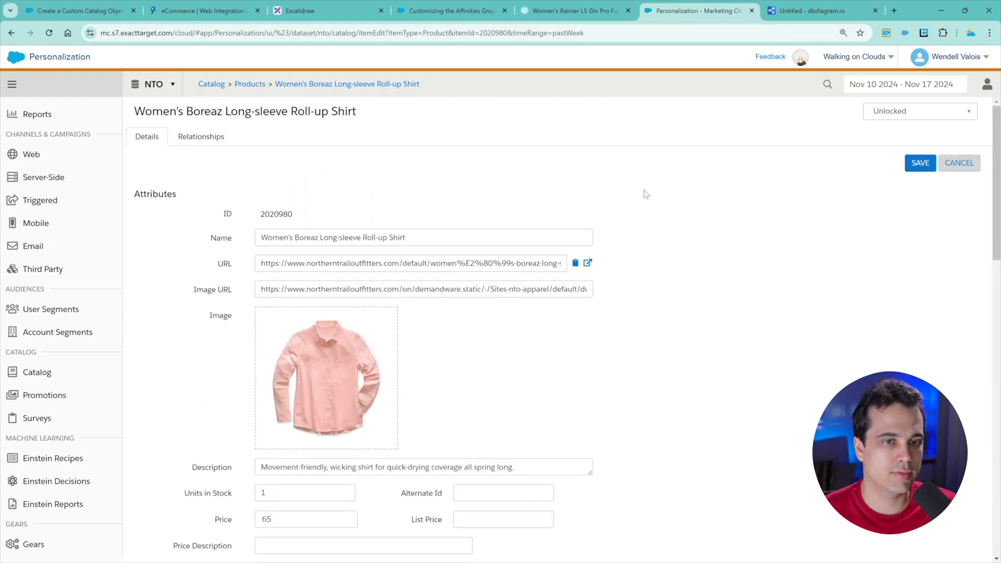
scroll(418, 312, "down", 10)
Open the AZS record from the Colors catalog objects and examine its ID and attribute fields
mouse_move(37, 371)
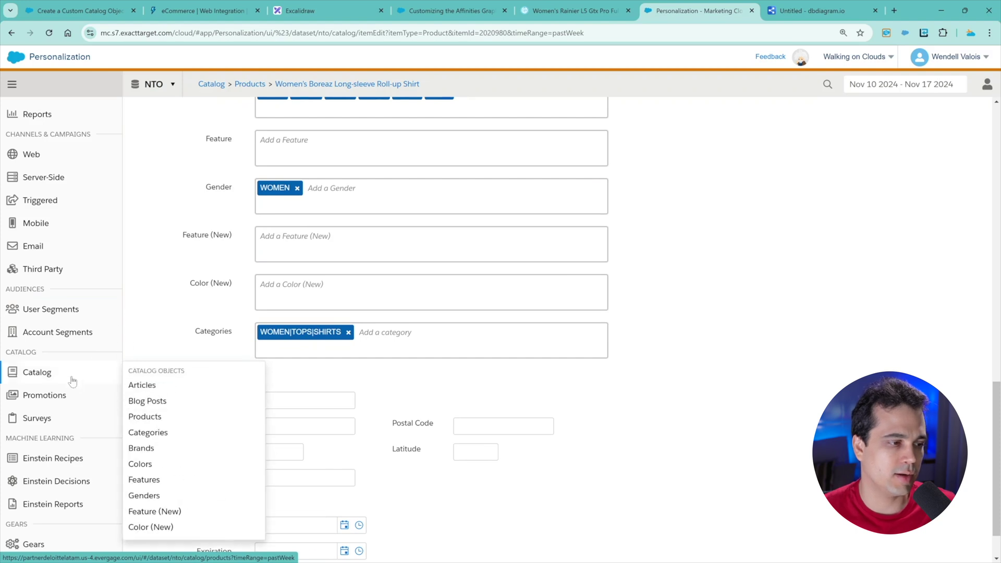
left_click(168, 463)
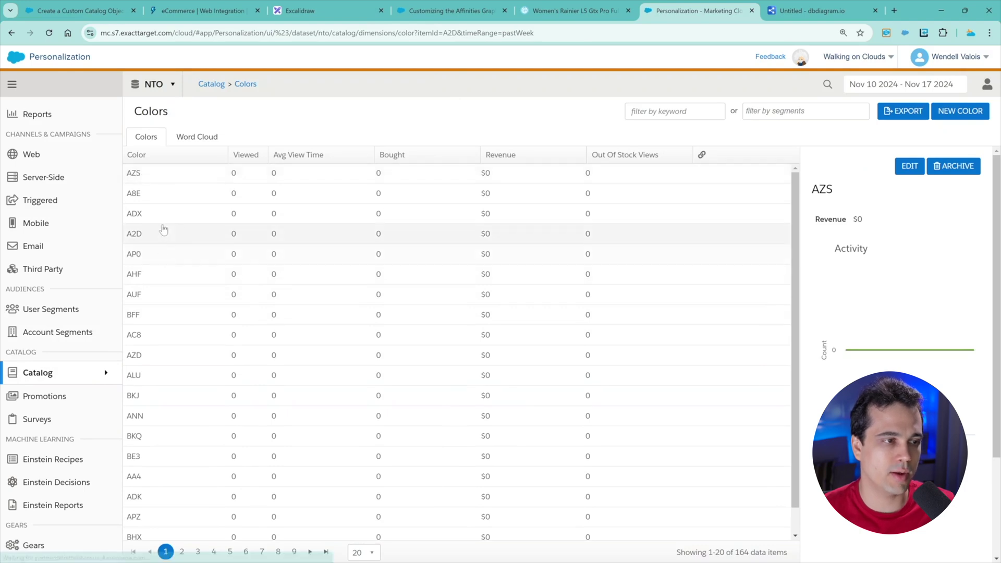
left_click(909, 165)
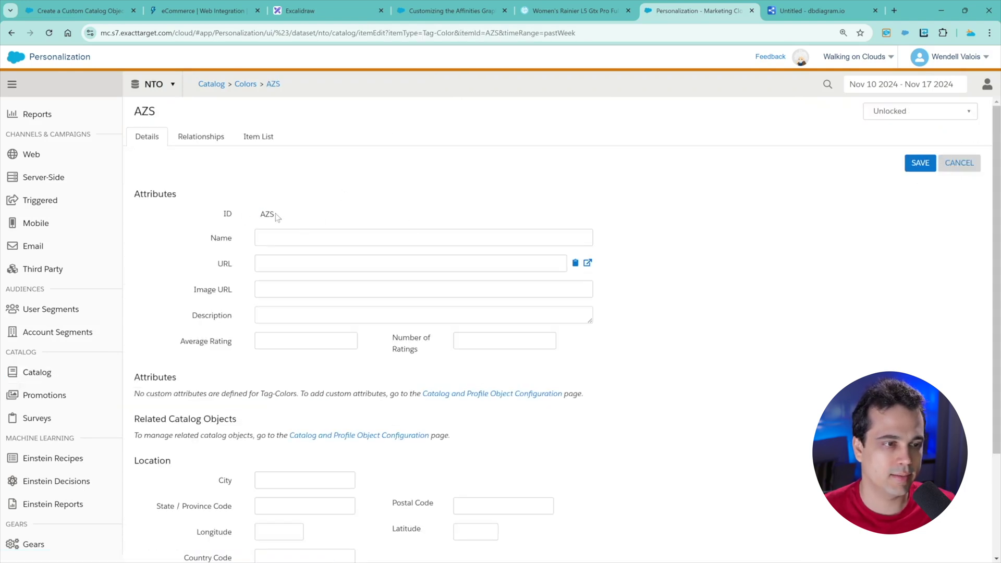
left_click_drag(278, 215, 251, 218)
left_click(232, 215)
scroll(512, 306, "down", 3)
scroll(571, 313, "up", 3)
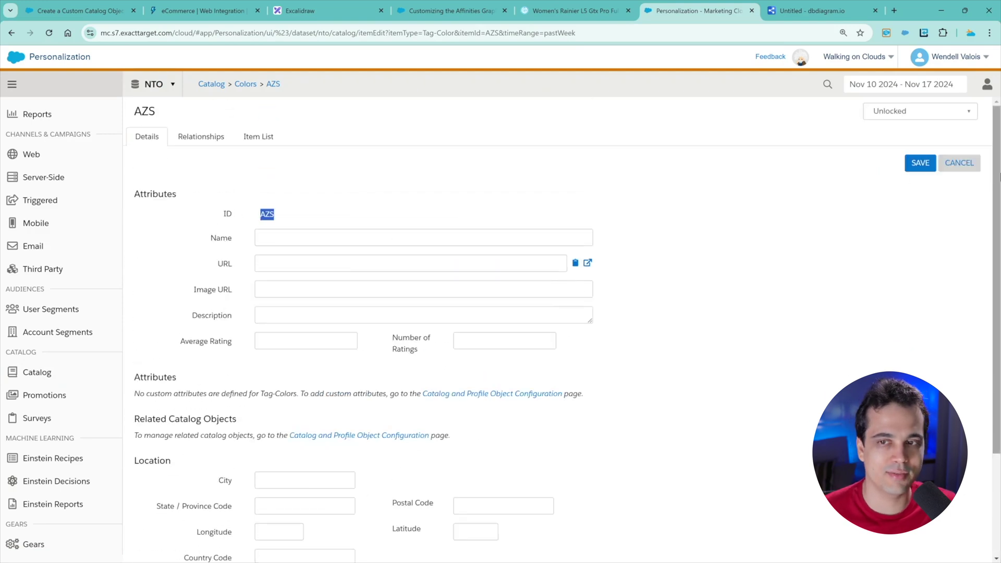
Close the AZS color record without saving and show the summary of color ADX
left_click(959, 163)
mouse_move(78, 372)
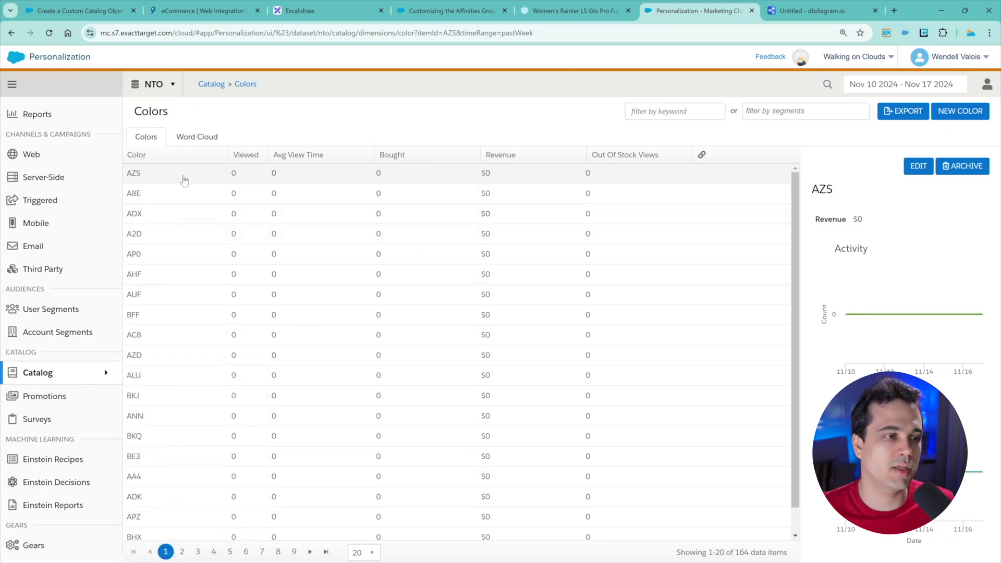
left_click(180, 209)
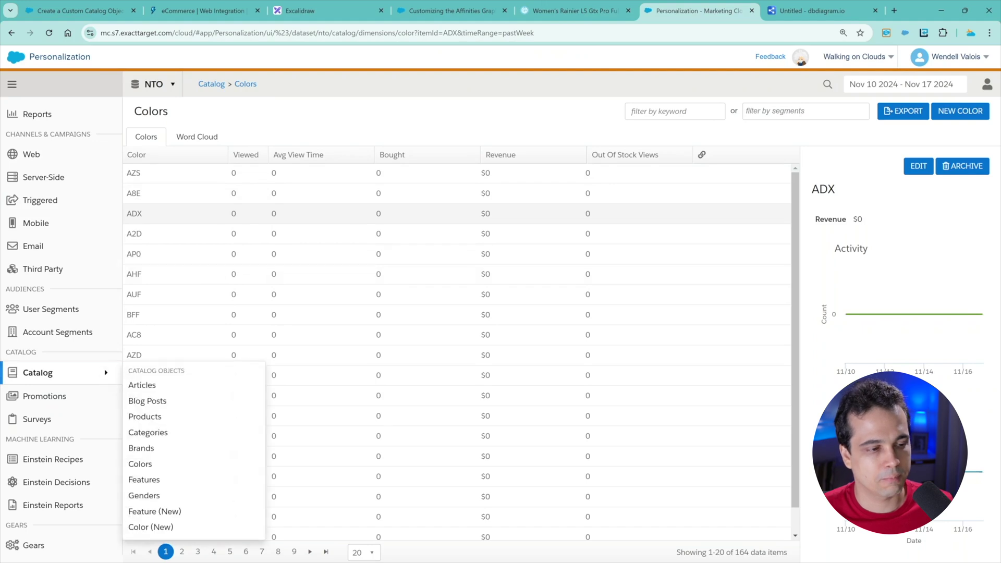
View the summaries of MEN, WOMEN and KIDS among the Genders catalog objects
left_click(214, 495)
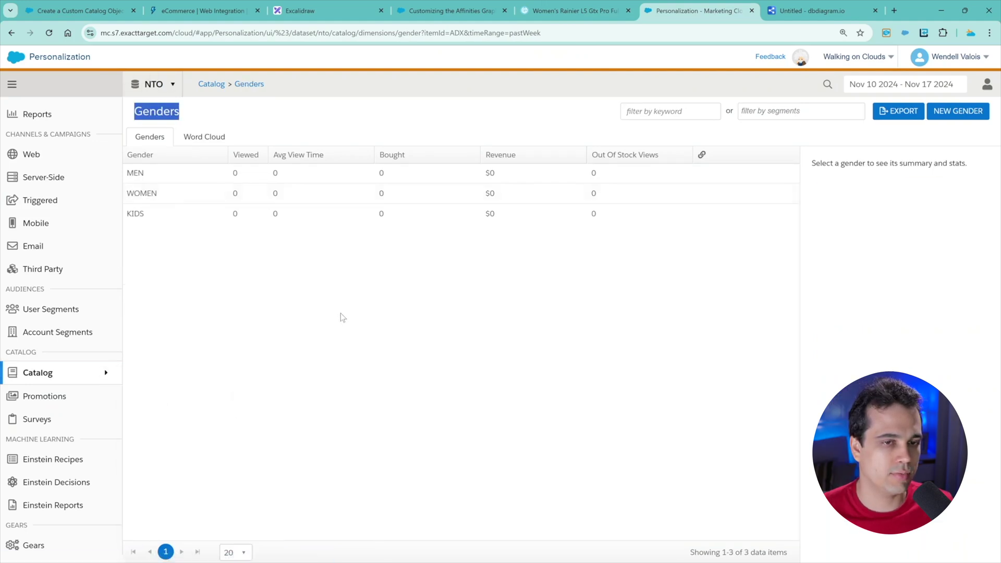
left_click(153, 176)
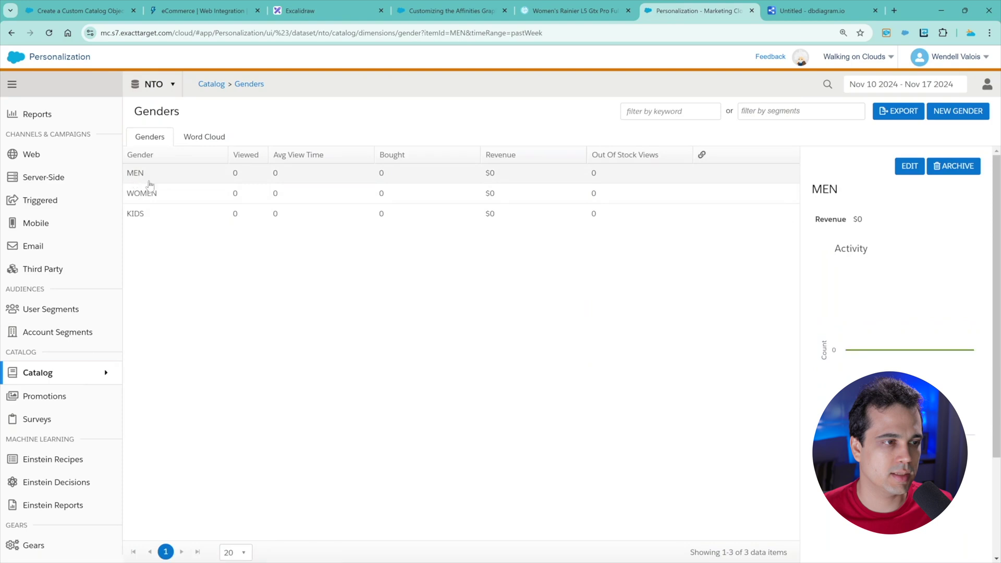
left_click(167, 196)
left_click(161, 222)
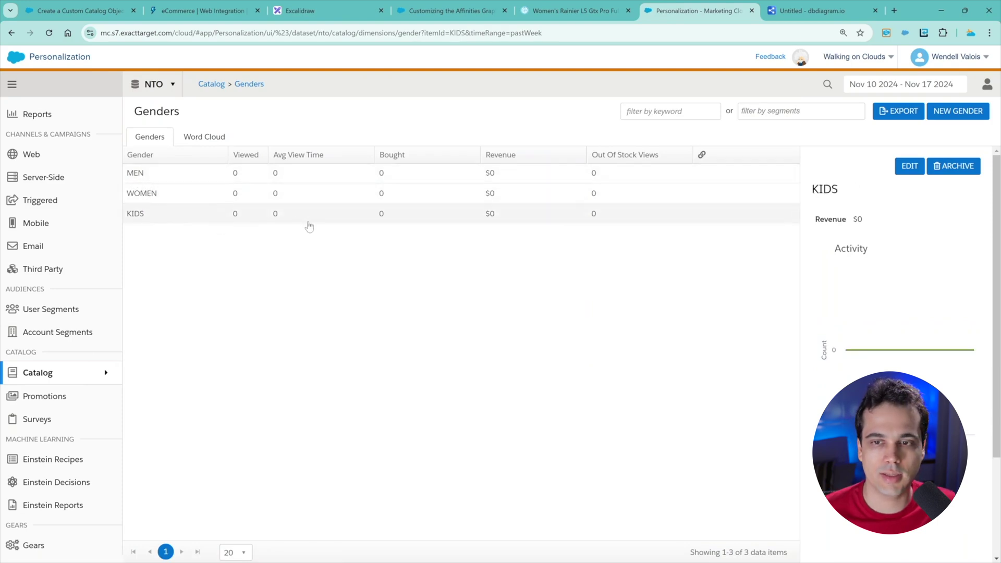
Open the Categories catalog objects and check the date range options for their statistics
mouse_move(85, 374)
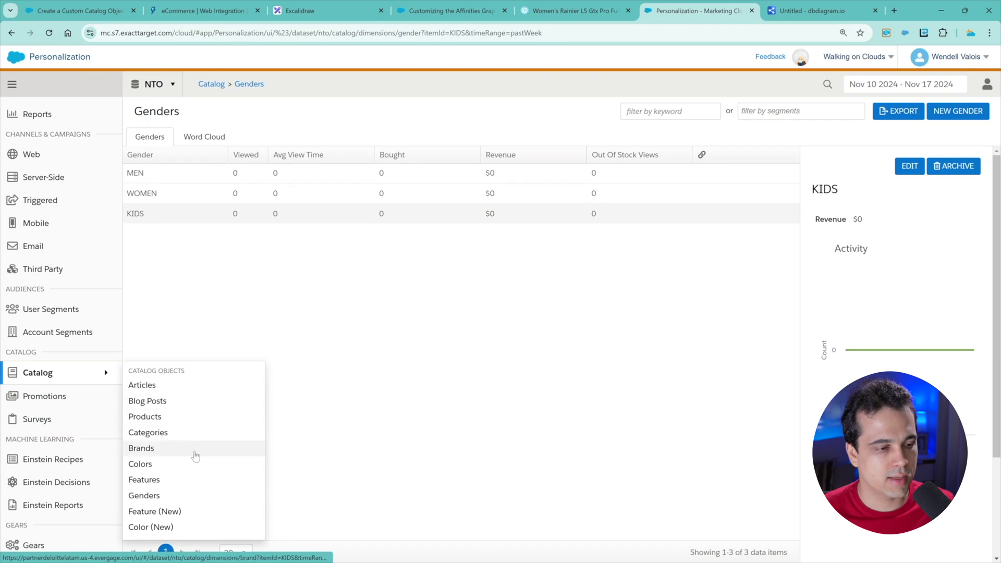
left_click(192, 432)
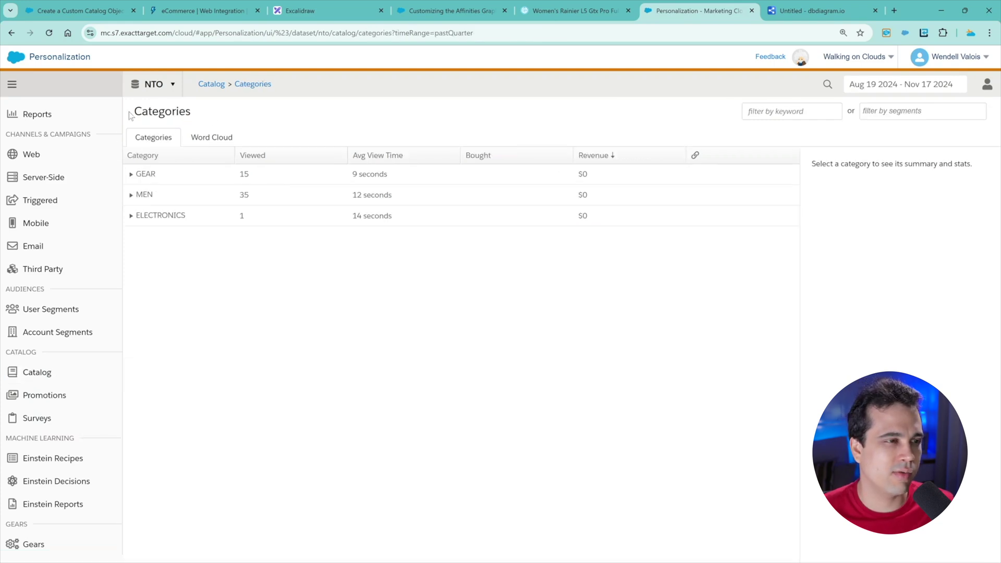
left_click_drag(129, 116, 176, 116)
left_click(203, 119)
double_click(163, 112)
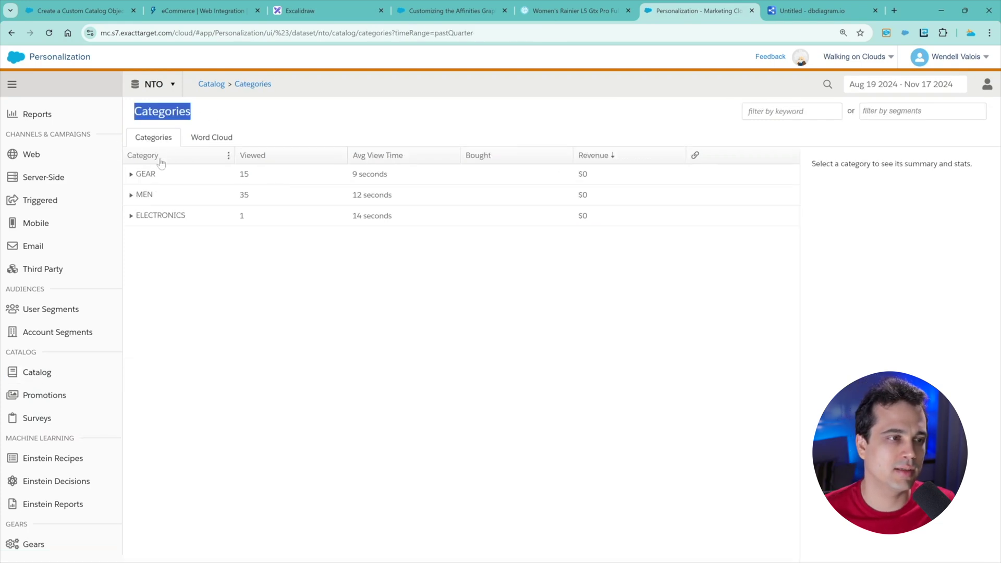
left_click(178, 149)
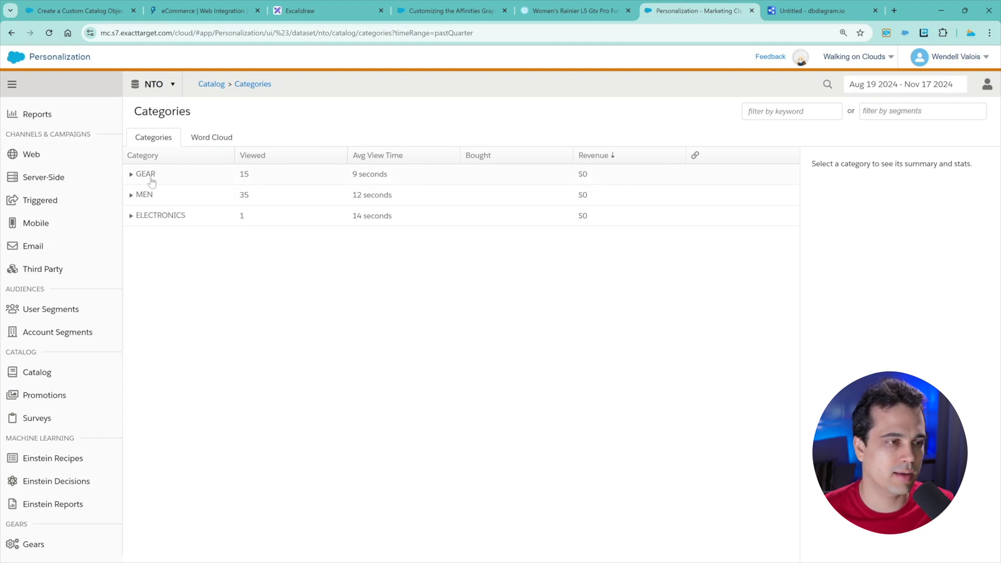
left_click(946, 84)
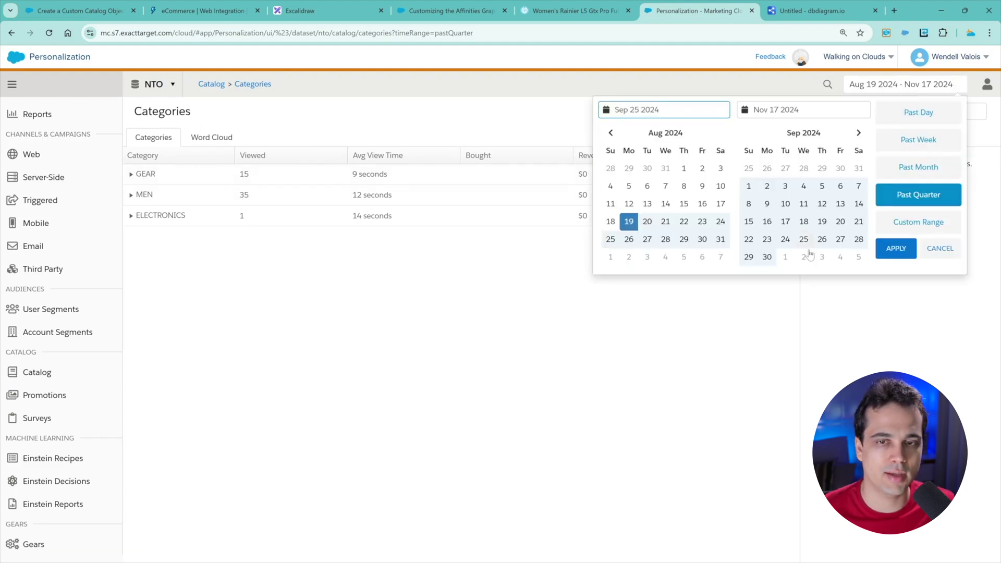
left_click(345, 242)
Expand the GEAR, MEN and ELECTRONICS category trees, including CYCLING, BAGS, JACKETS & VESTS, BOTTOMS and FOOTWEAR, to examine their subcategories
left_click(132, 177)
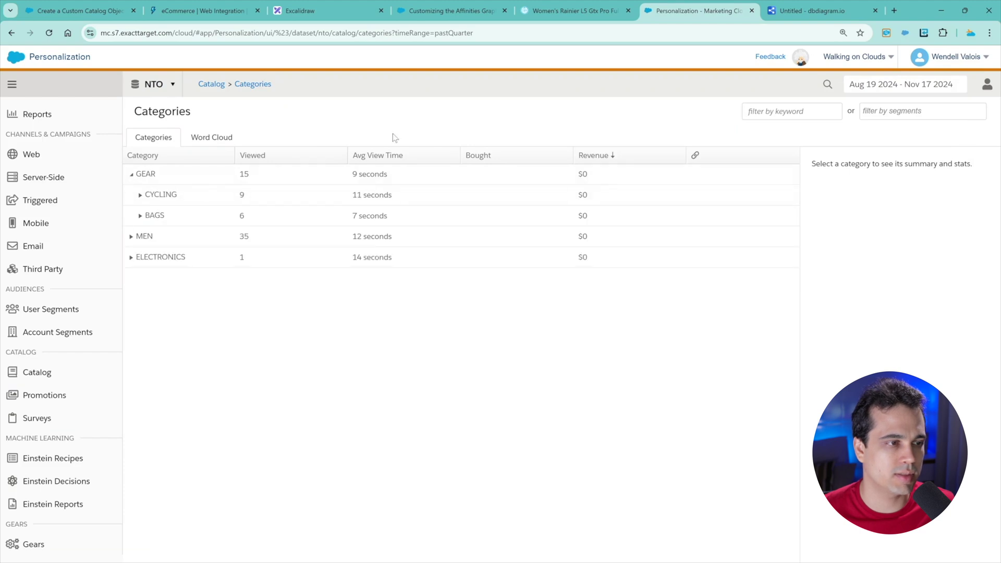
left_click(141, 195)
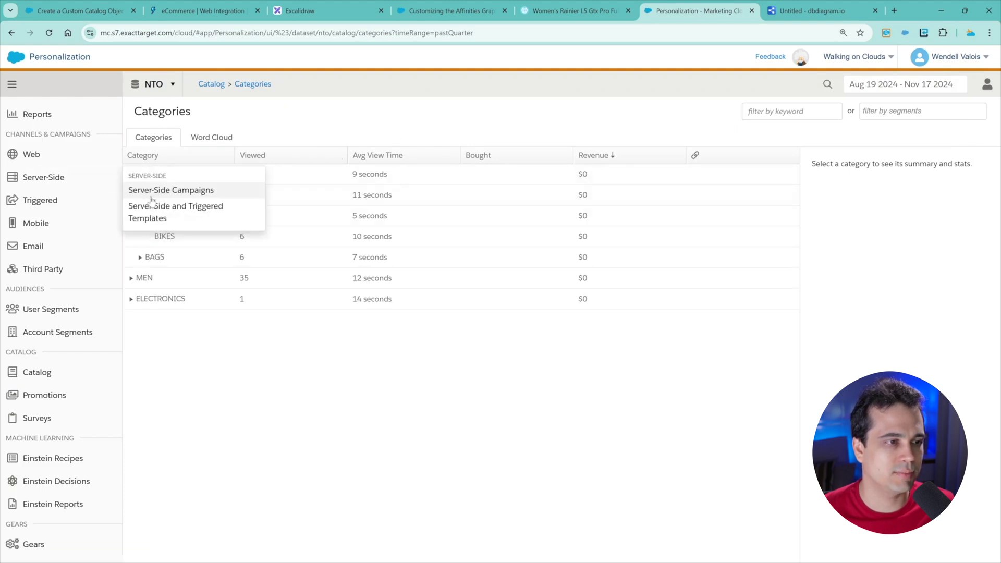
left_click(141, 256)
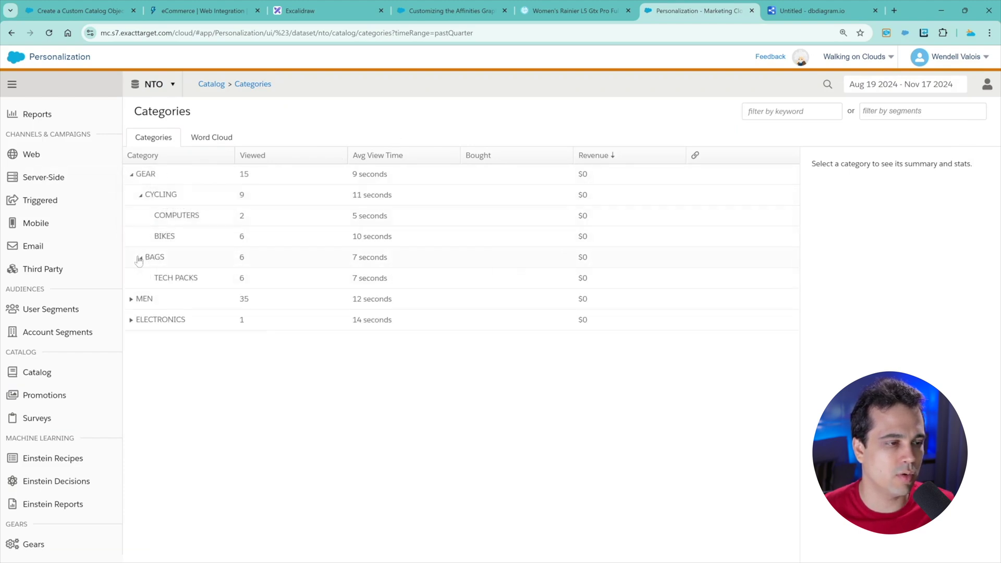
left_click(132, 299)
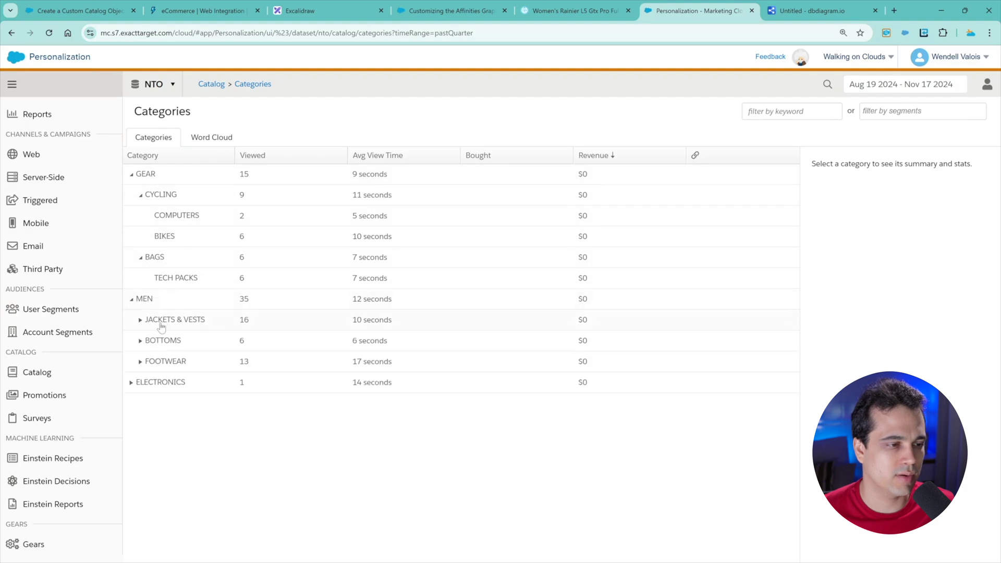
left_click(140, 320)
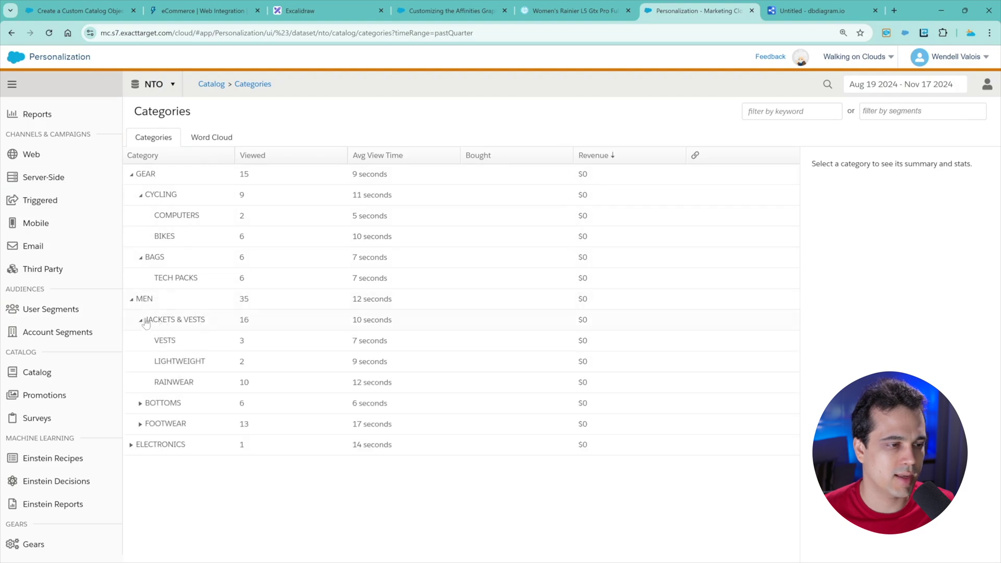
left_click(132, 444)
left_click(140, 403)
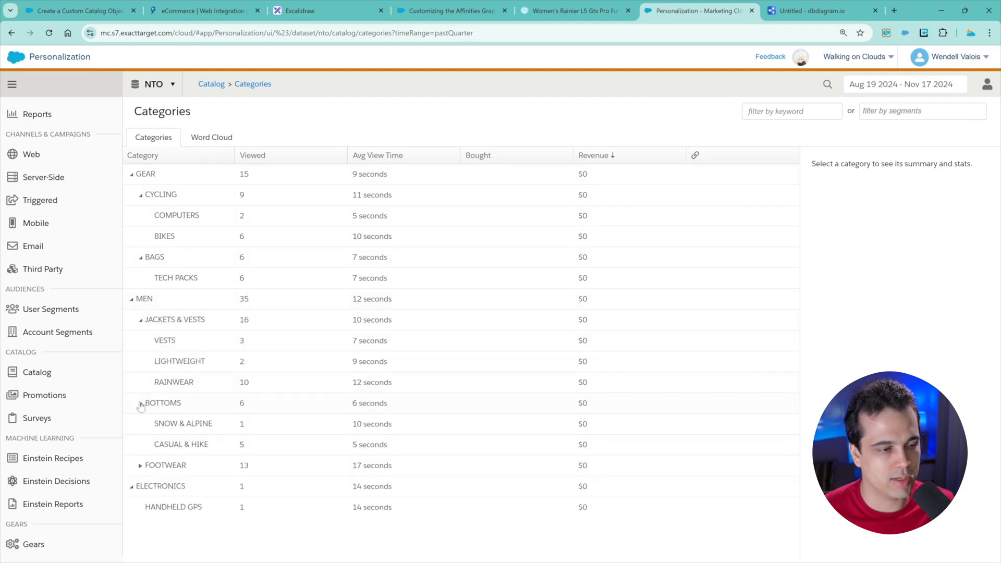
left_click(140, 466)
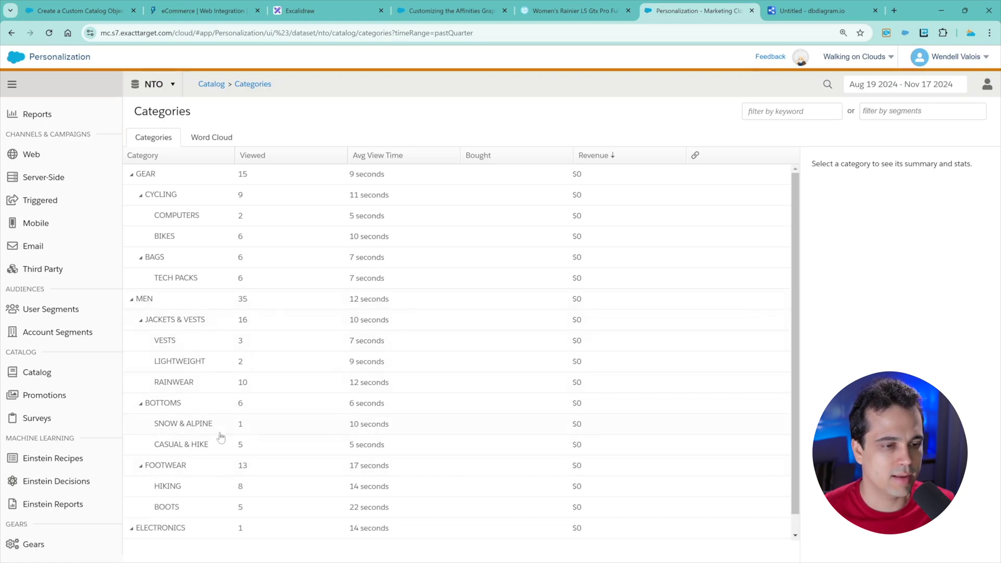
scroll(576, 293, "down", 1)
scroll(558, 237, "up", 1)
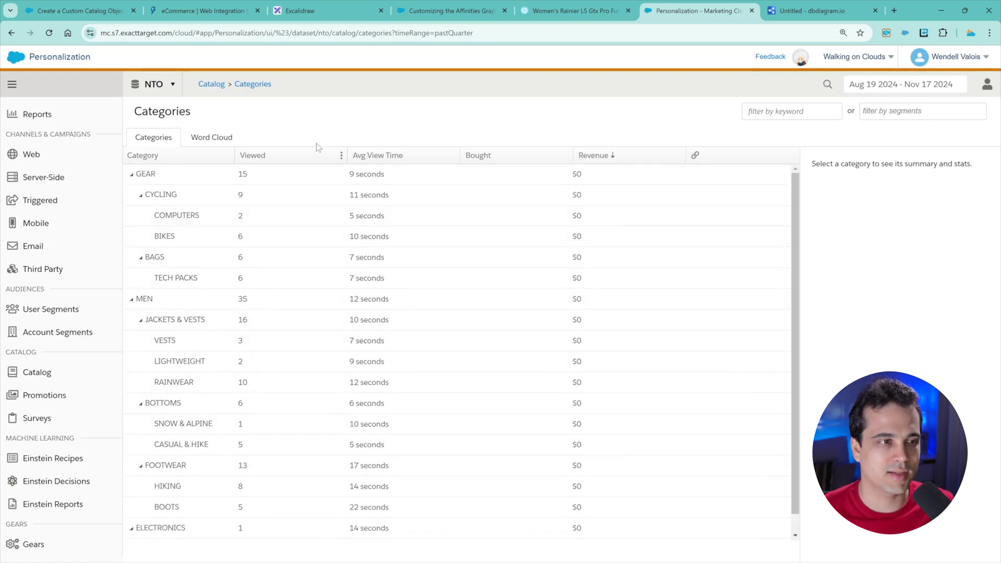
View the categories as a word cloud and sort it by Bought
left_click(213, 139)
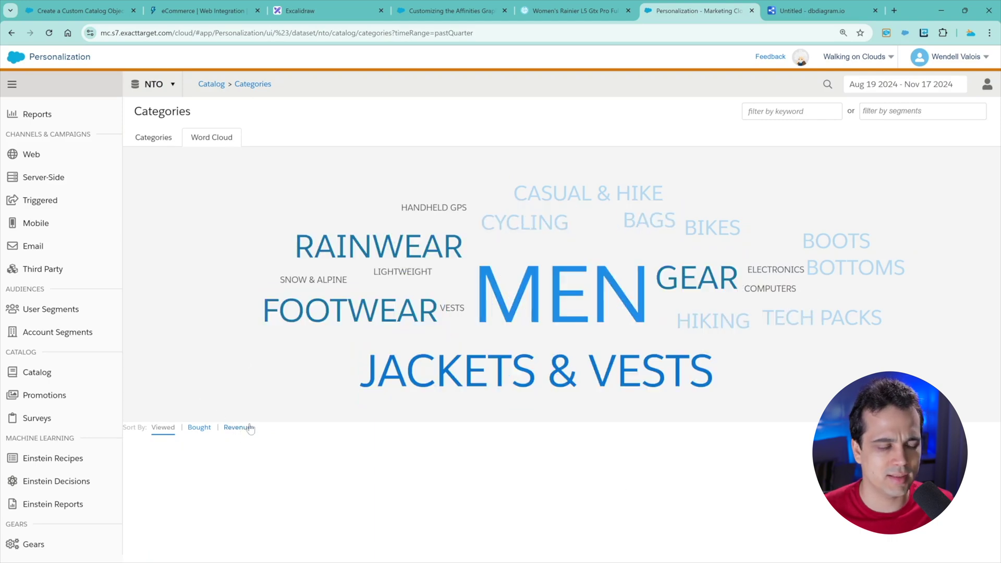
left_click(200, 429)
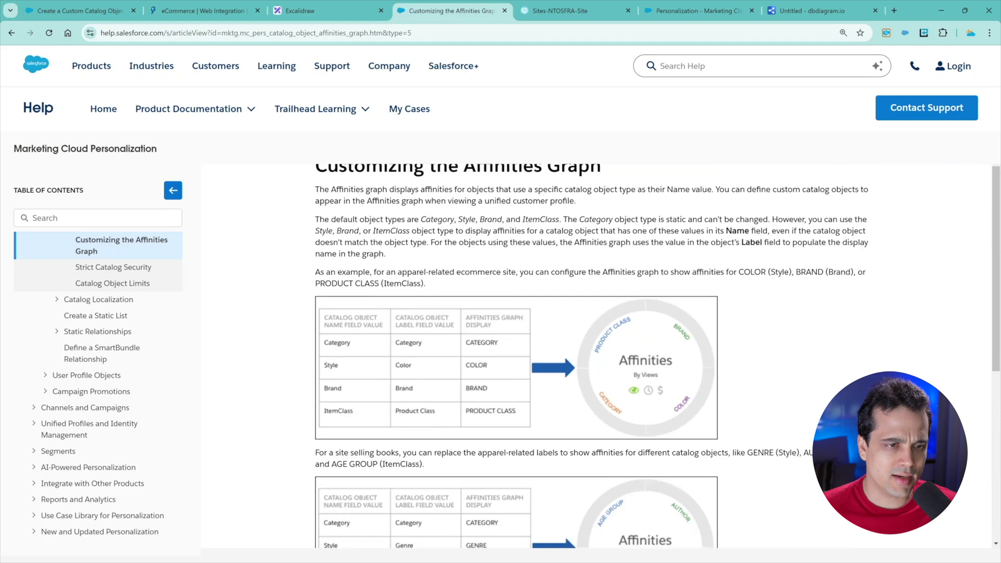
Read the Customizing the Affinities Graph help article, comparing the apparel and book examples of object names and labels
scroll(661, 439, "down", 3)
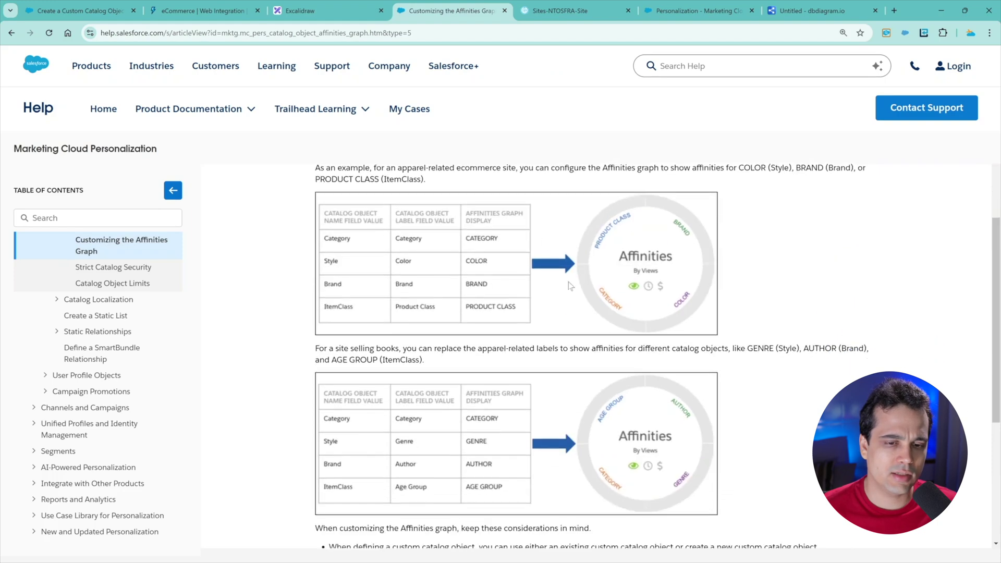
scroll(668, 284, "up", 3)
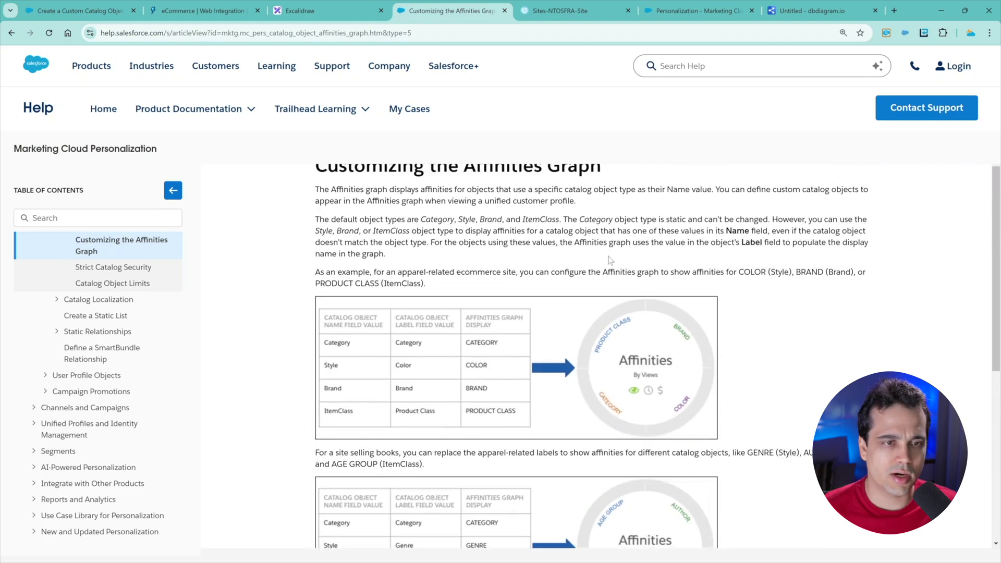
left_click_drag(475, 218, 605, 219)
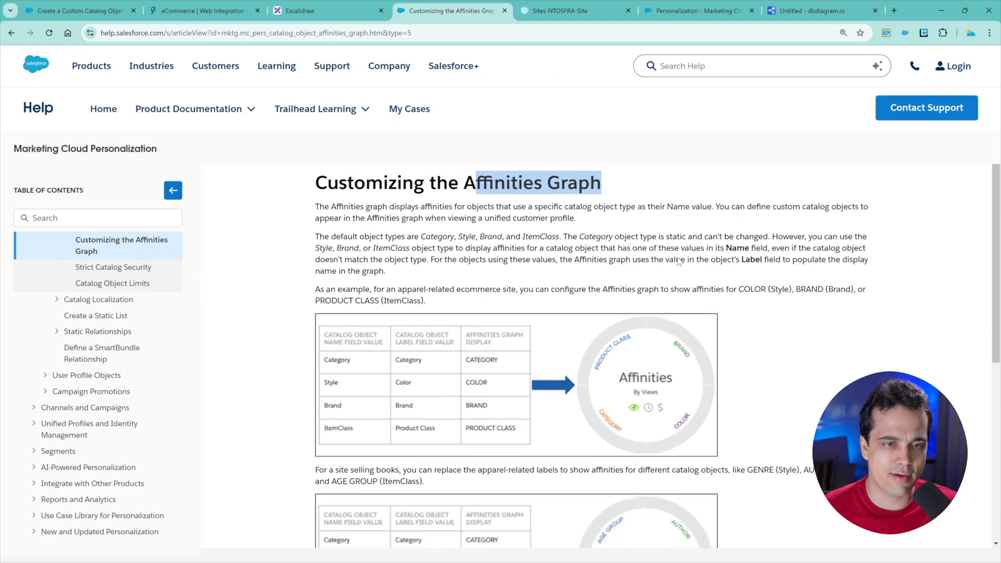
scroll(662, 261, "down", 3)
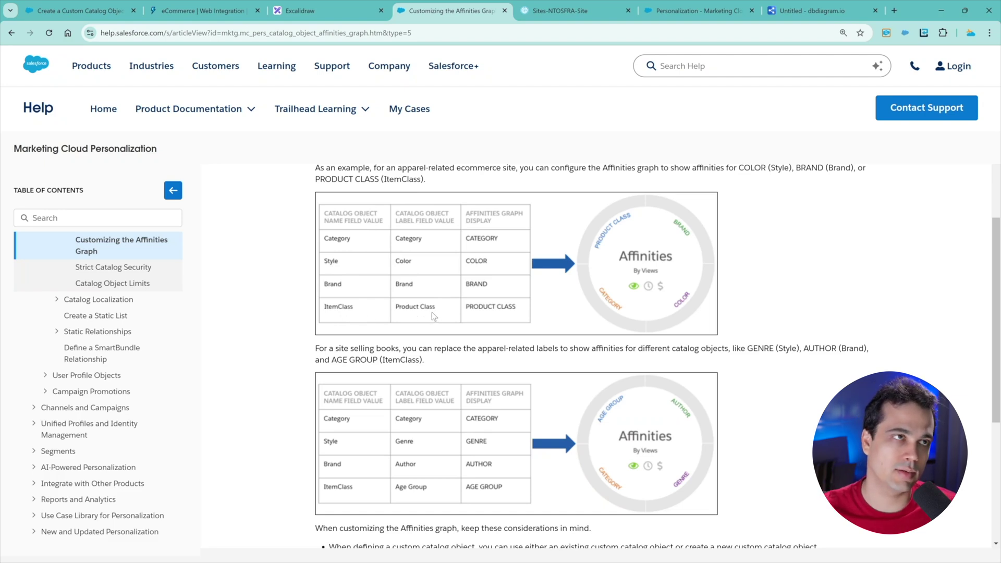
Switch to the dbdiagram.io diagram and review how Product relates to Color, Feature, Brand, Gender and Category
key("ctrl+9")
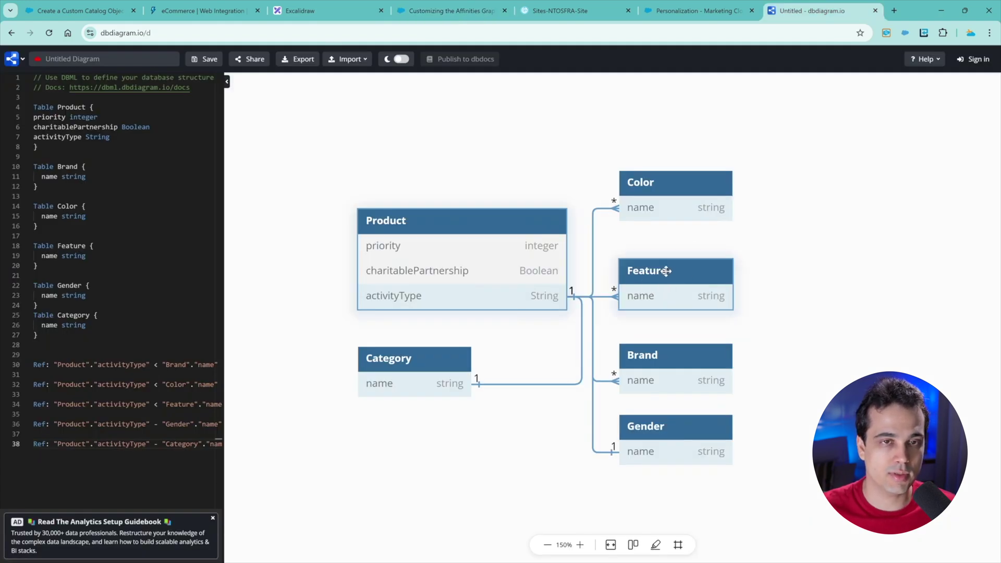
key("ctrl+Page_Up")
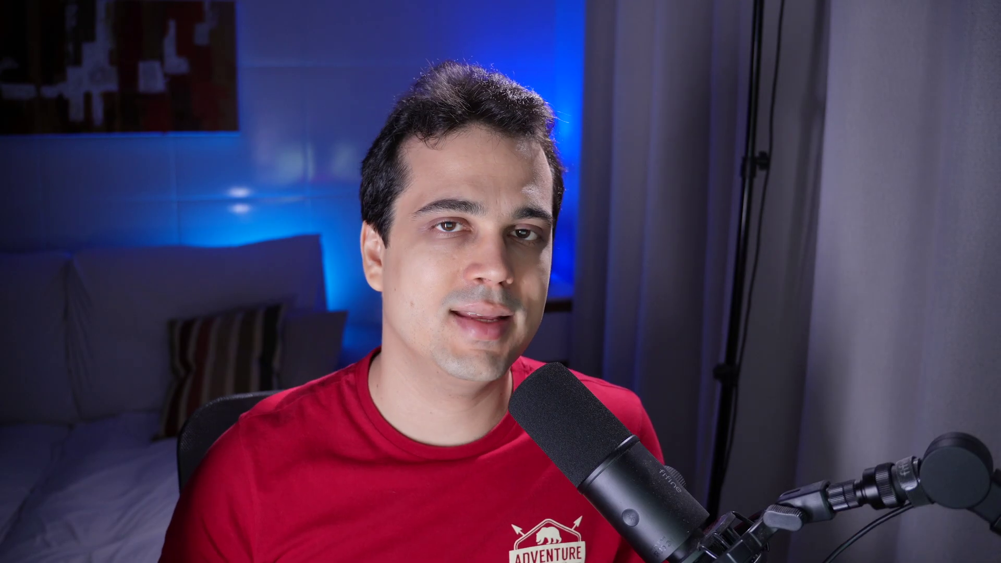